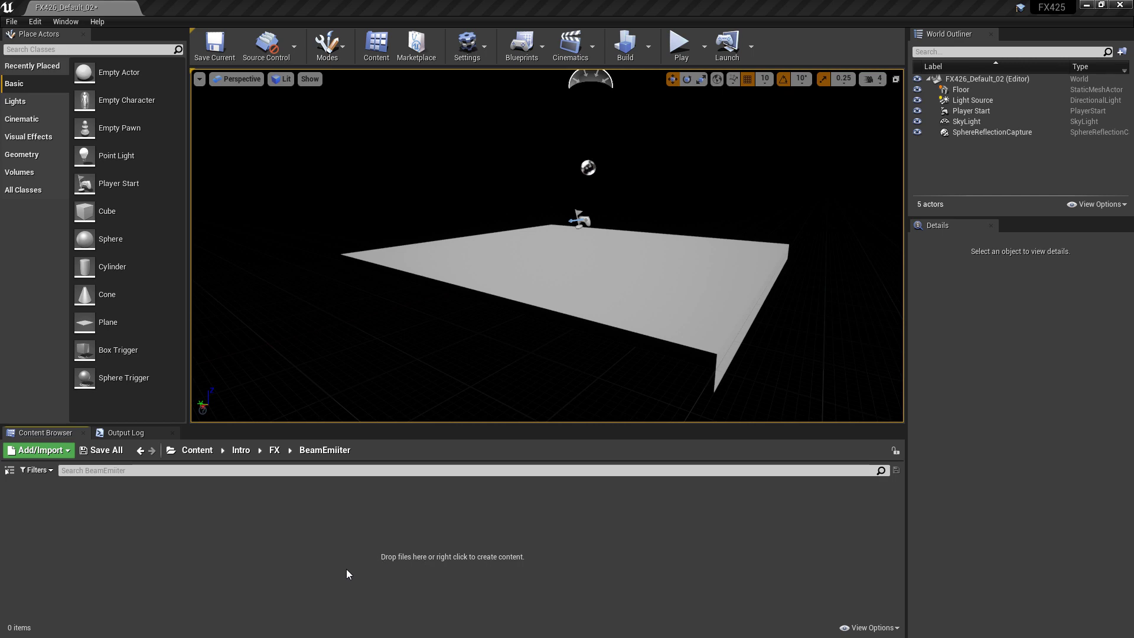
Create a Niagara Emitter from the Empty template in the BeamEmiiter folder and name it NE_Beam_01
right_click(217, 537)
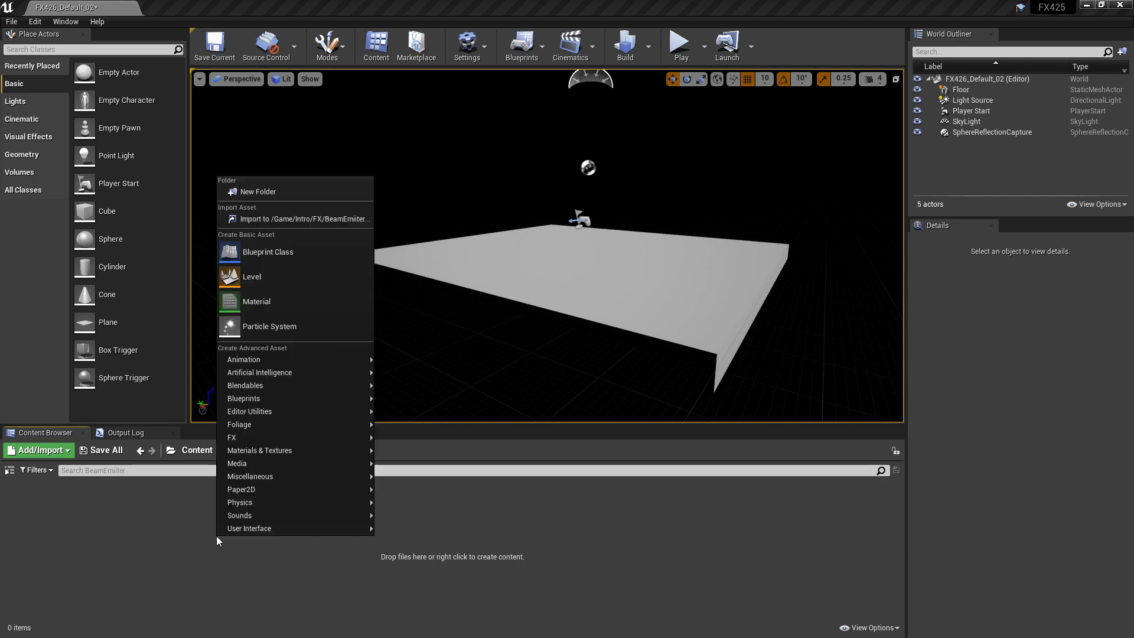
mouse_move(289, 438)
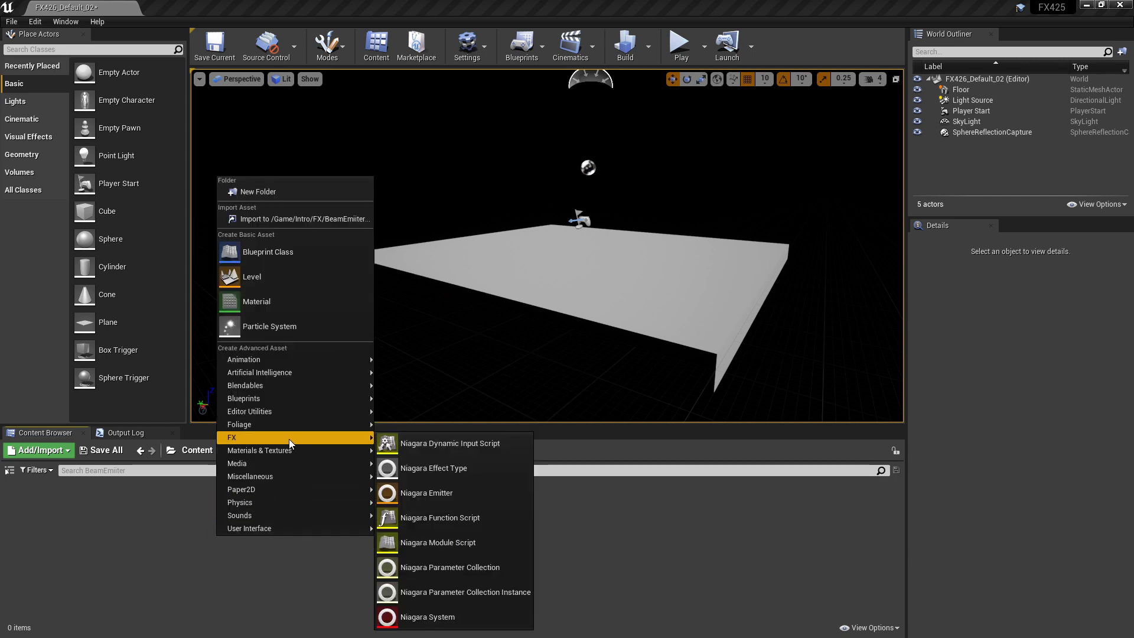
click(459, 495)
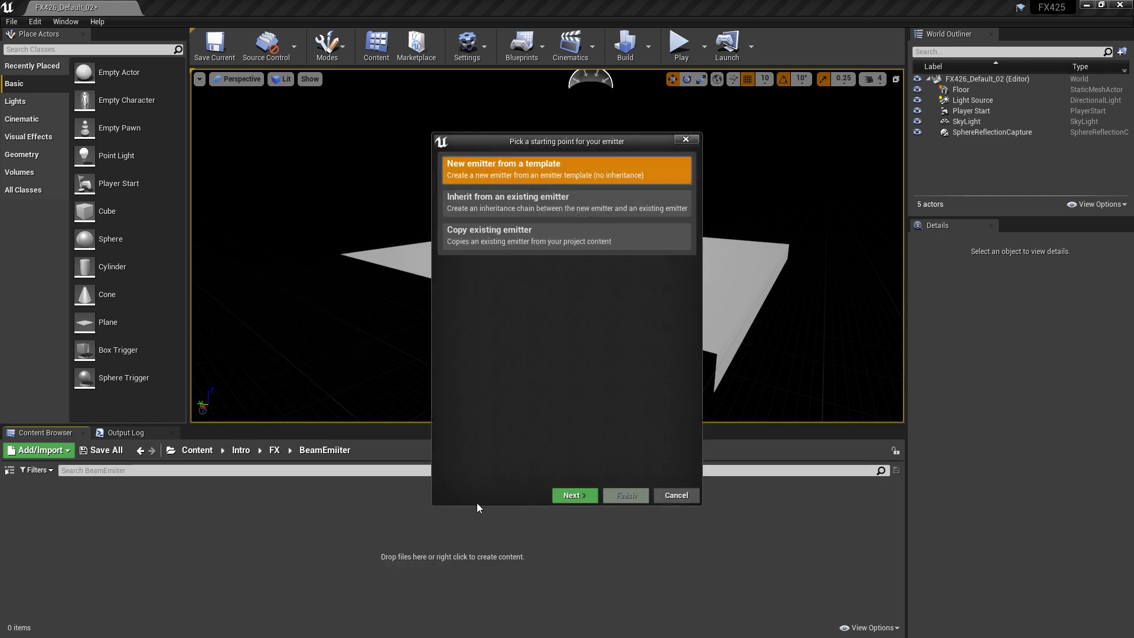
click(572, 495)
click(548, 363)
click(623, 495)
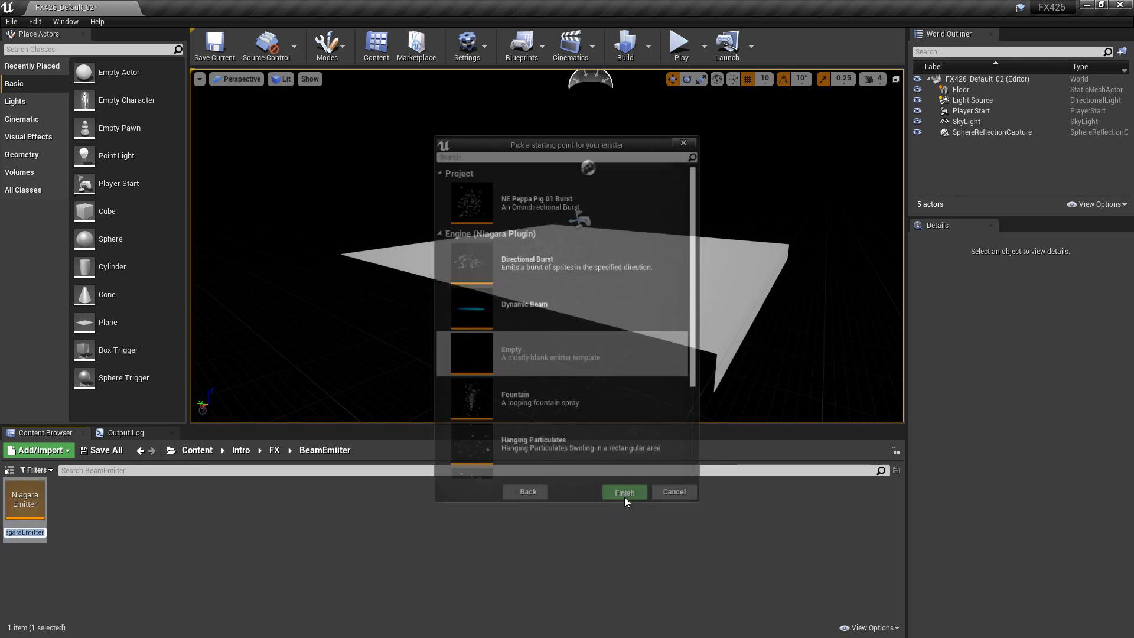
text(NE_)
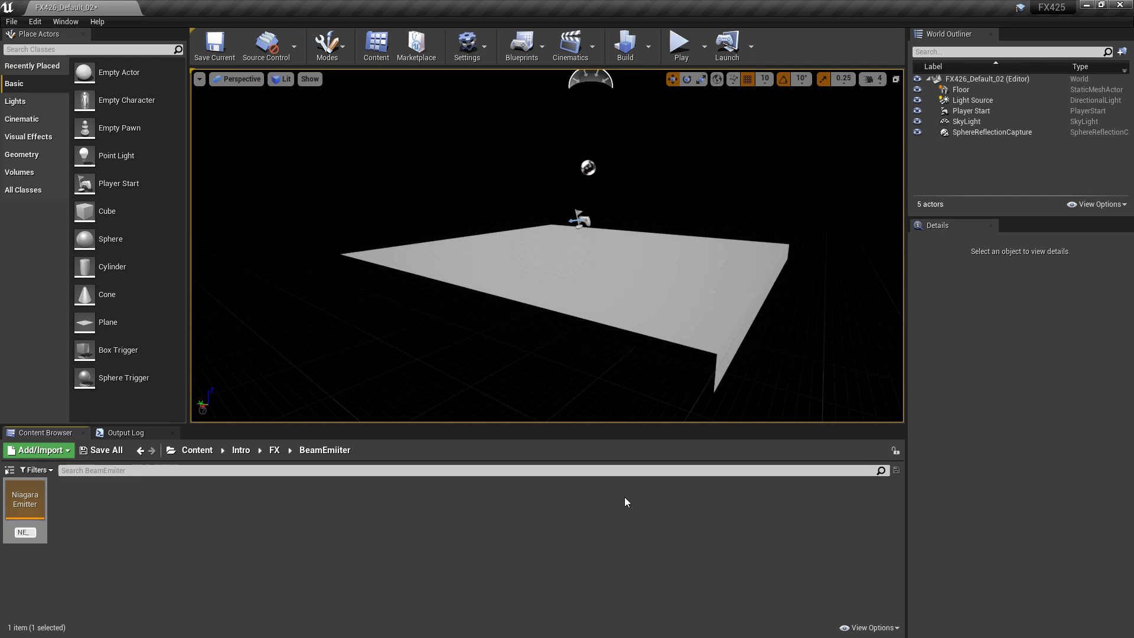
text(Beam_01)
key(Return)
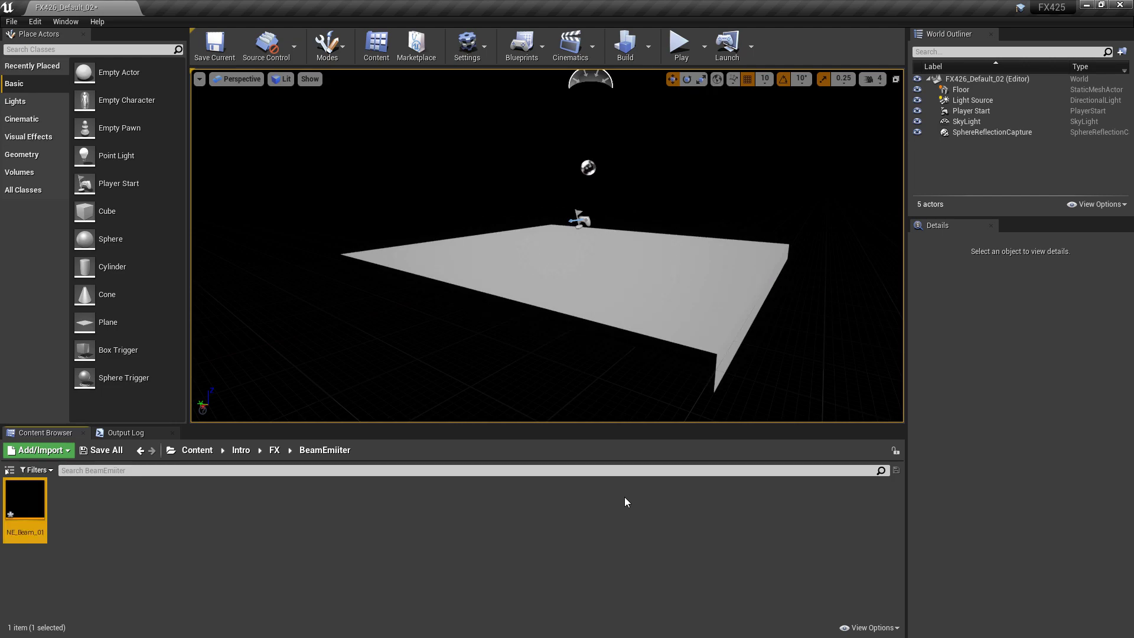
Open the NE_Beam_01 emitter in a maximized editor window and save it
double_click(24, 499)
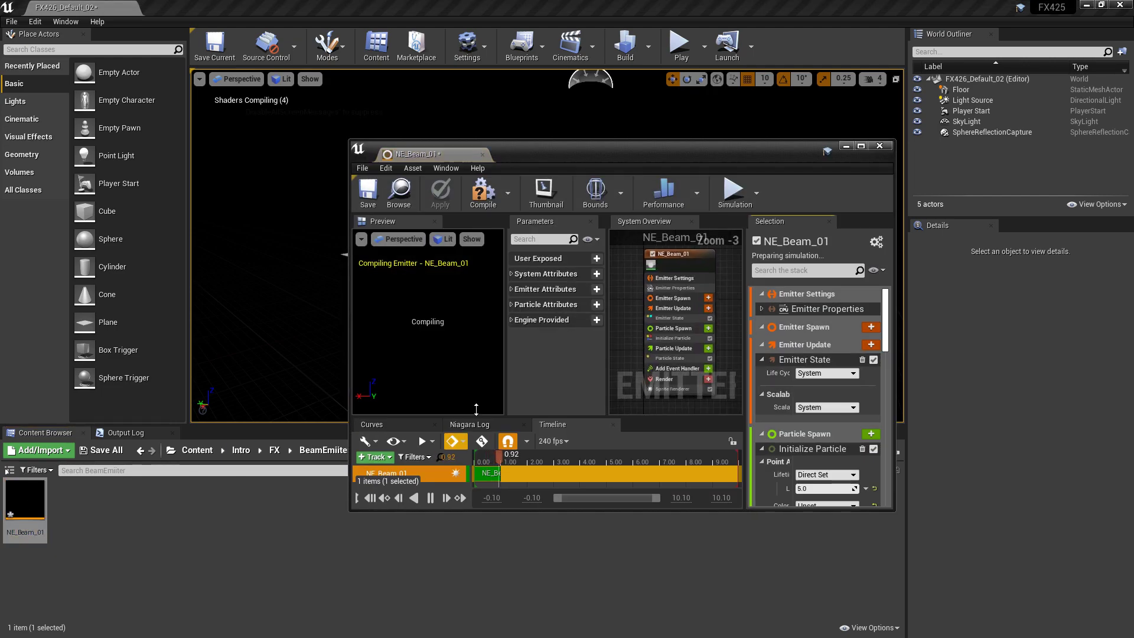
double_click(788, 156)
click(18, 46)
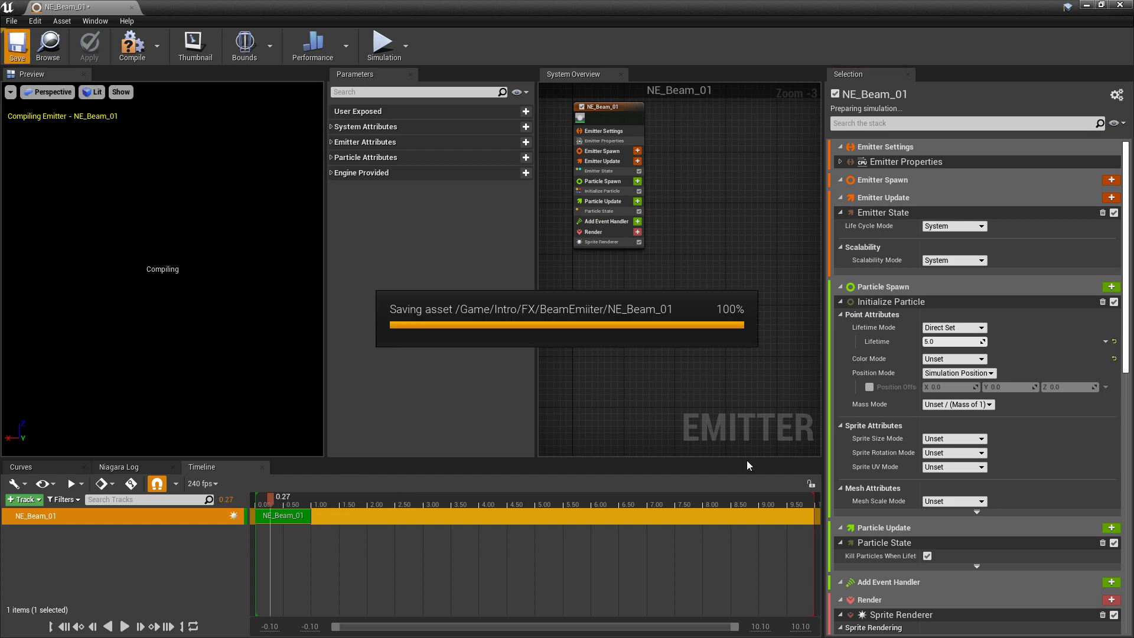
Disable the emitter's Sprite Renderer and add a Ribbon Renderer to the Render group
right_drag(590, 277, 635, 378)
scroll(636, 383, up, 3)
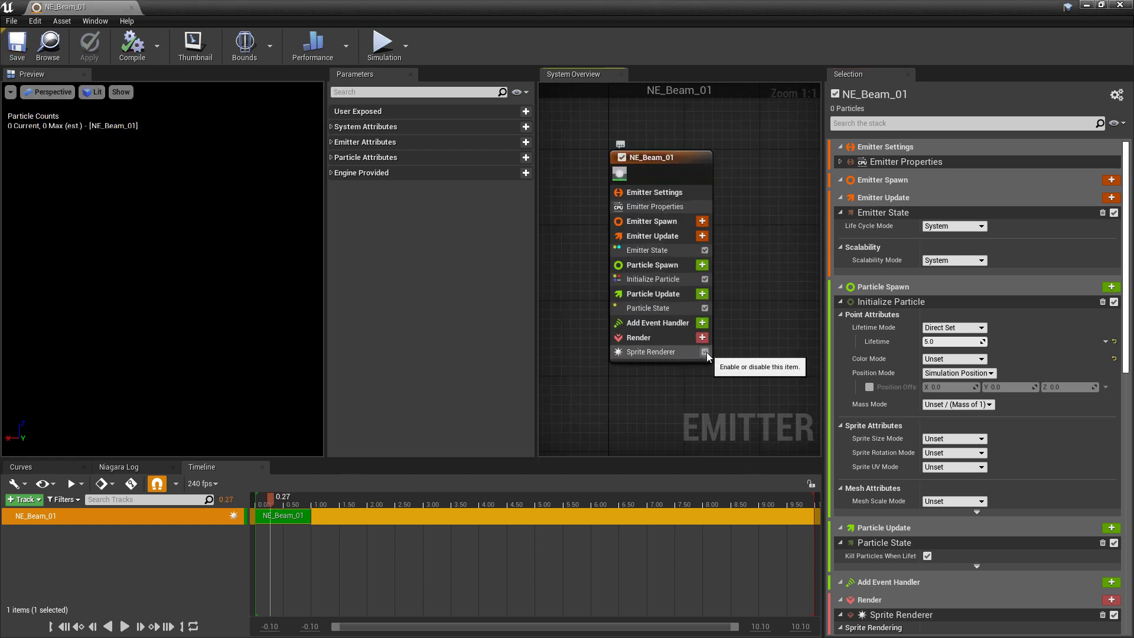
click(704, 352)
click(703, 338)
text(ribbon)
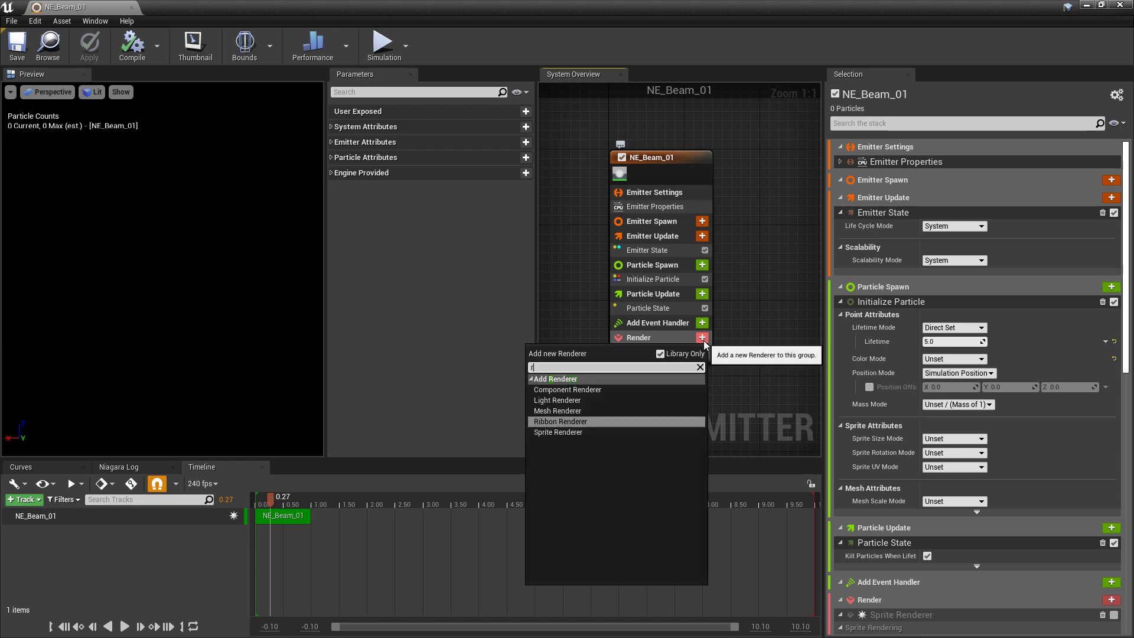
key(Return)
click(703, 337)
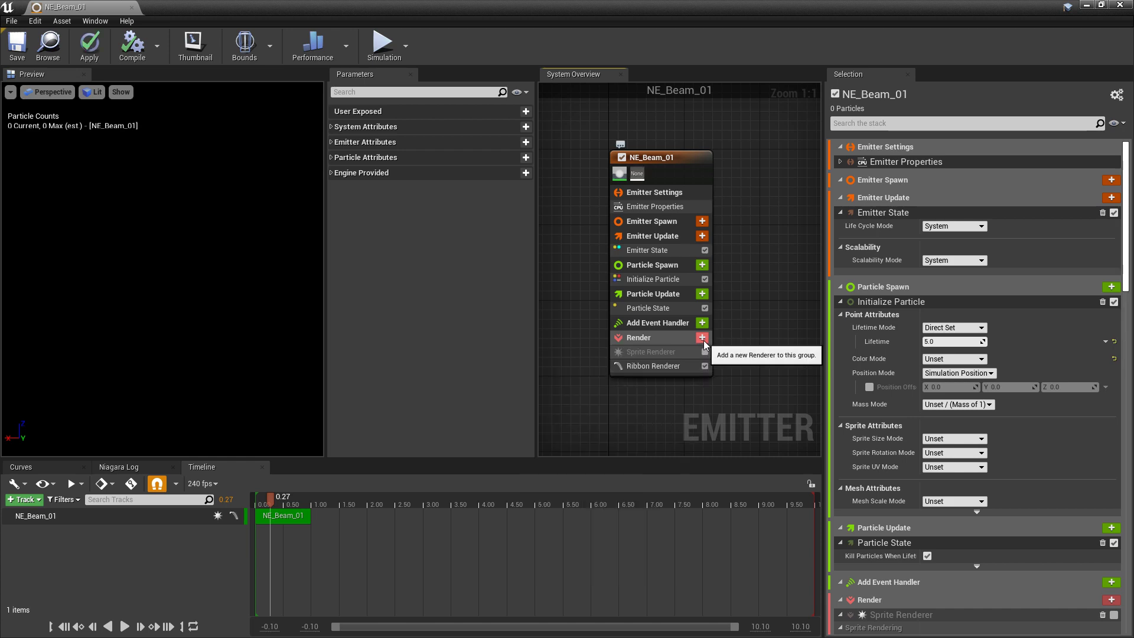
Assign DefaultRibbonMaterial as the Ribbon Renderer's material
click(668, 366)
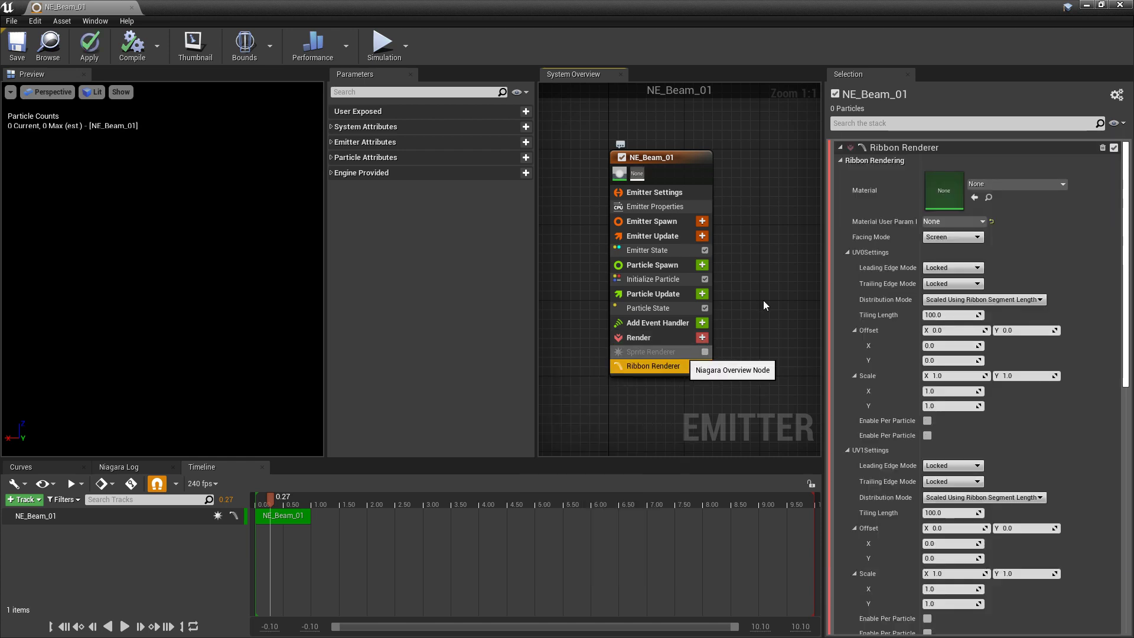
click(1004, 186)
text(ribbon)
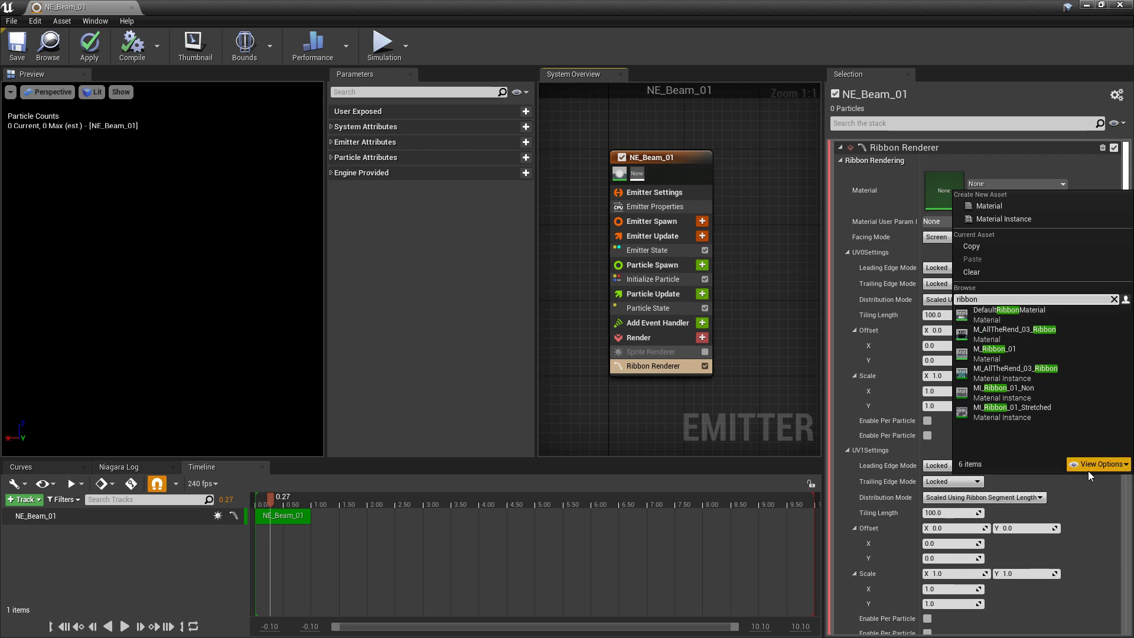
click(1102, 464)
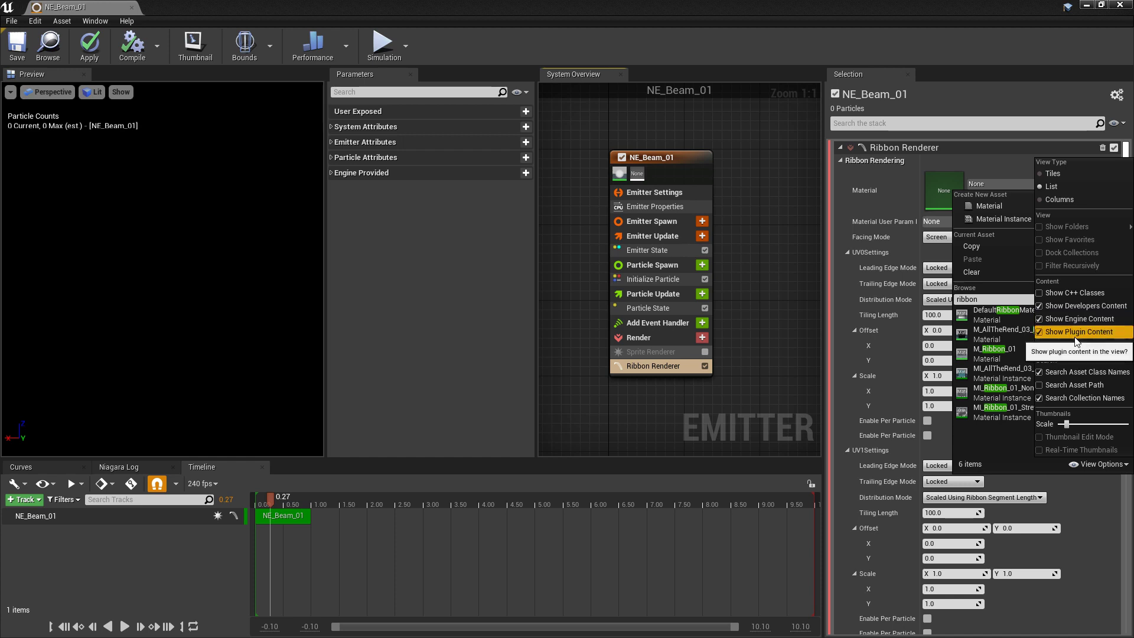
click(1094, 335)
click(1005, 314)
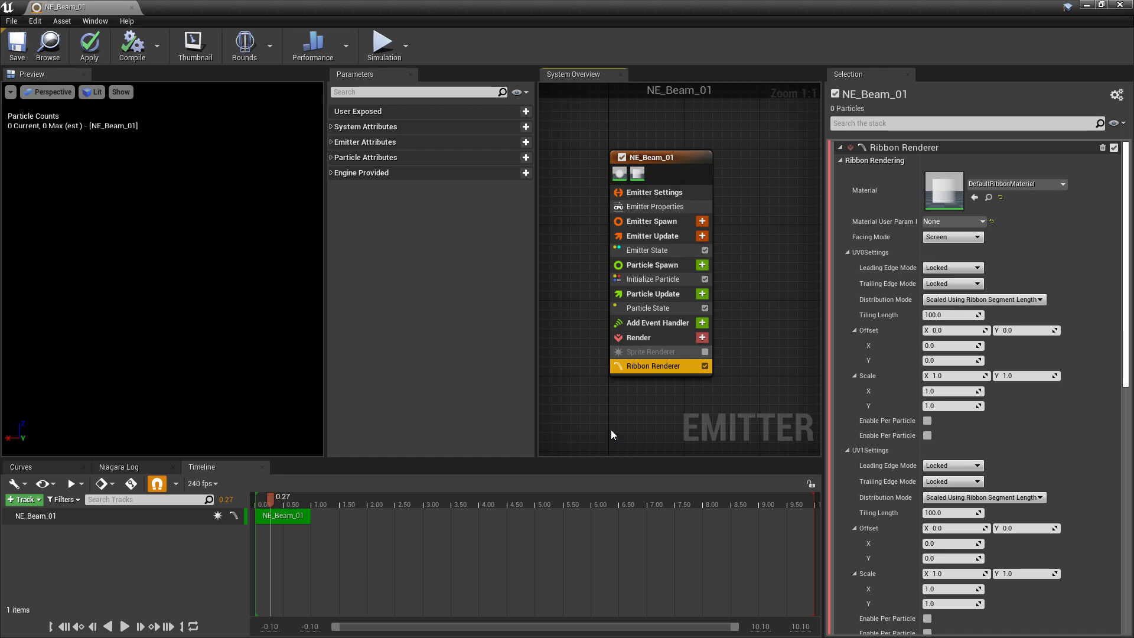
Add a Spawn Burst Instantaneous module to Emitter Update, set its Spawn Count to 100 and apply the changes
click(702, 236)
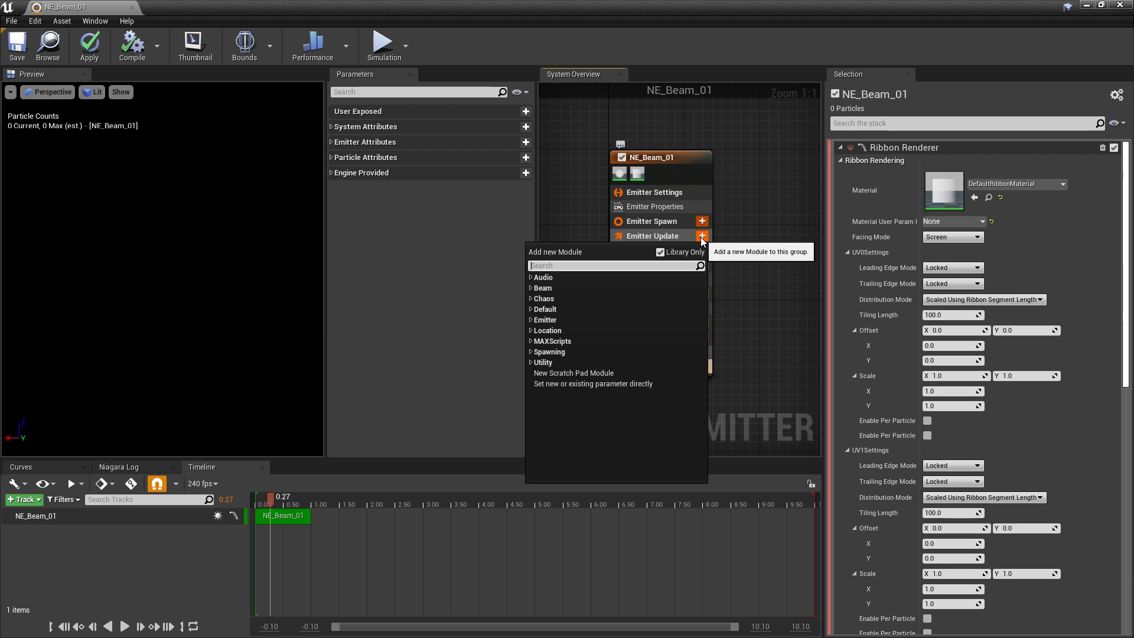
text(spawn)
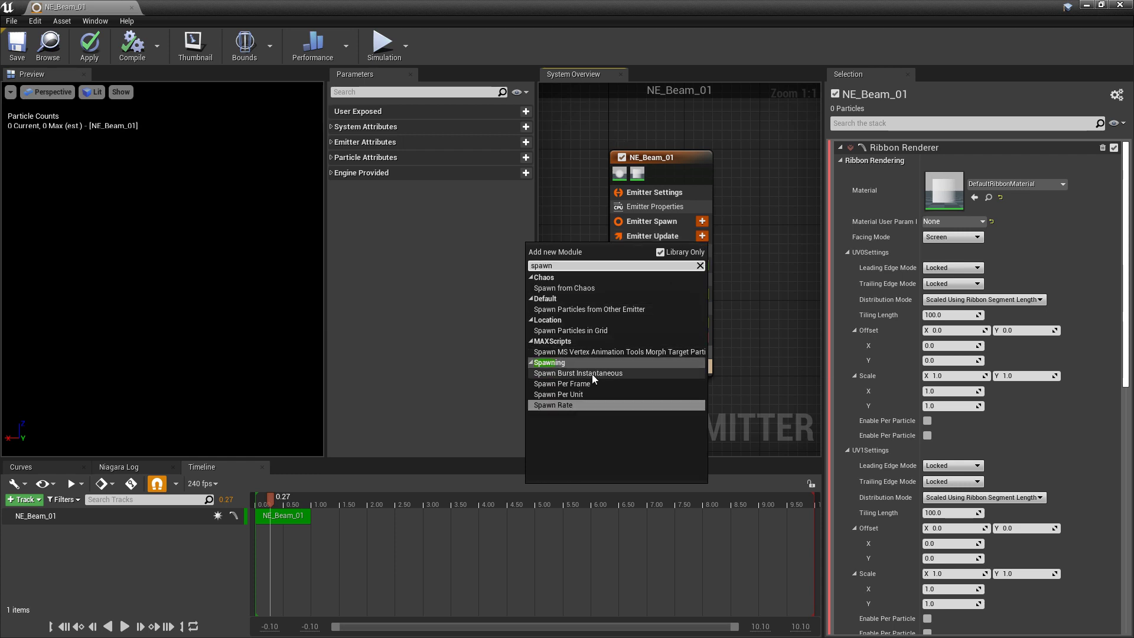
click(591, 373)
click(947, 160)
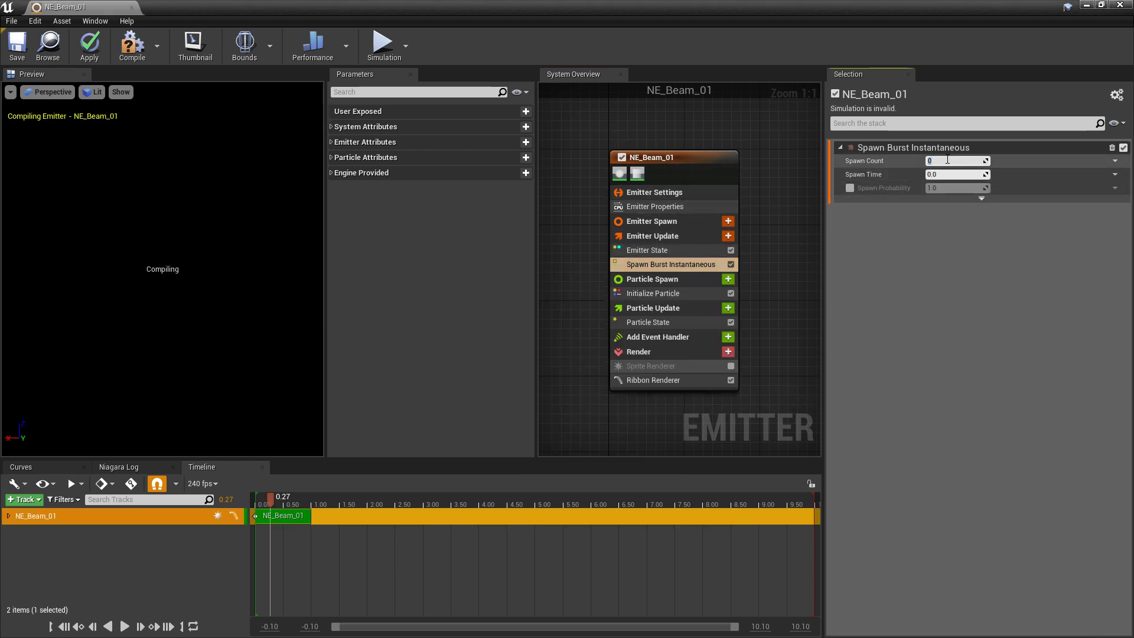
text(100)
key(Return)
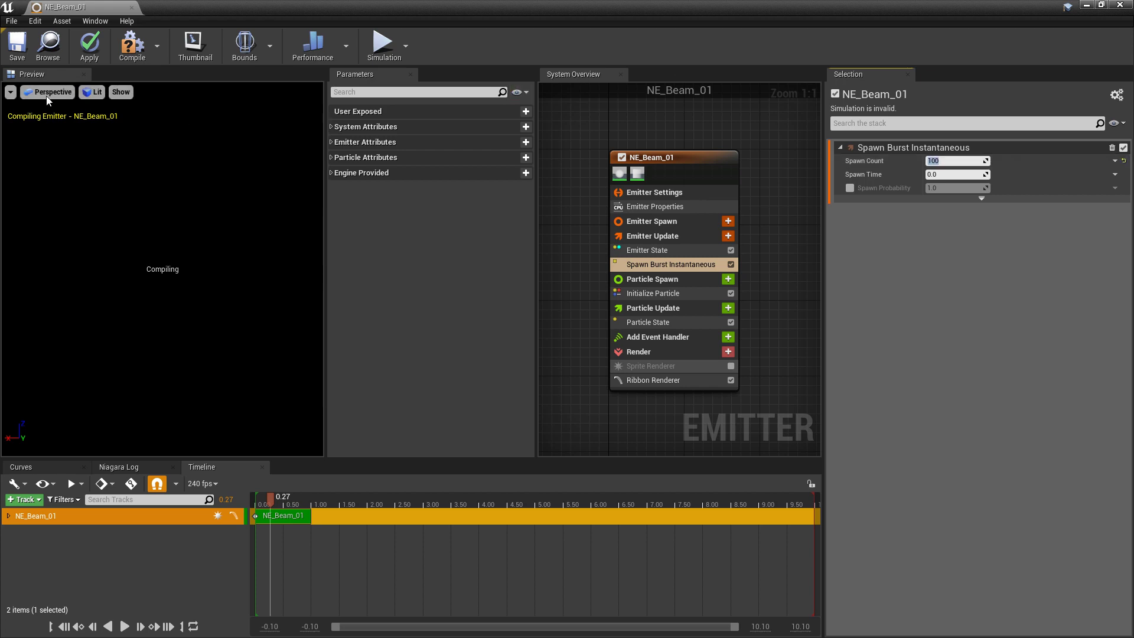
click(90, 47)
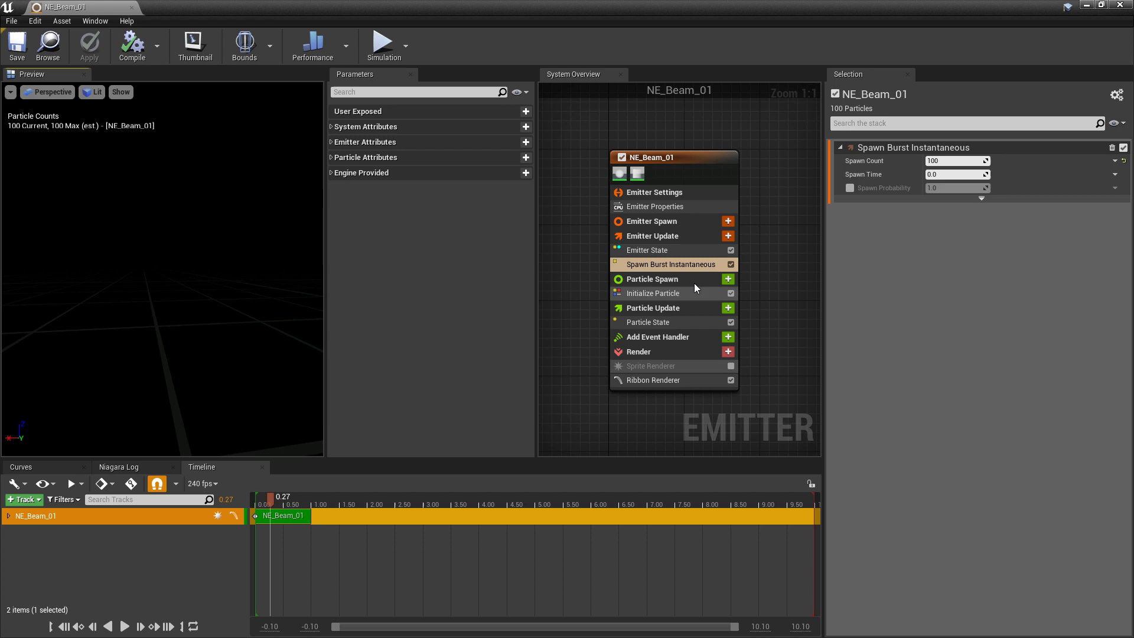
Add a Beam Emitter Setup module to Emitter Update and save the emitter
click(728, 236)
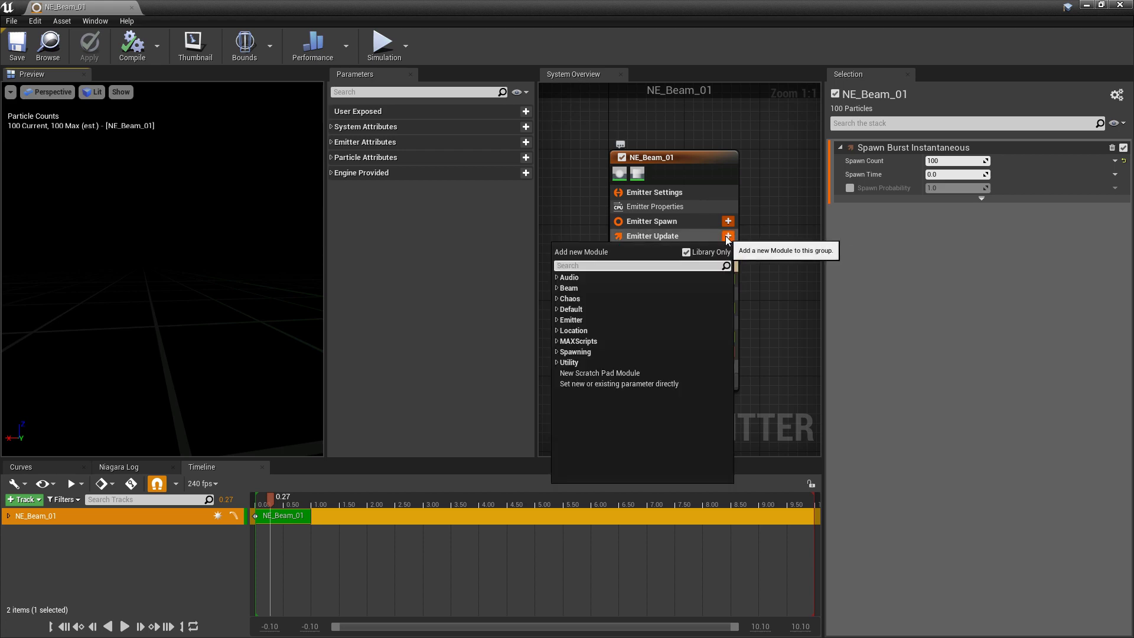
text(beam)
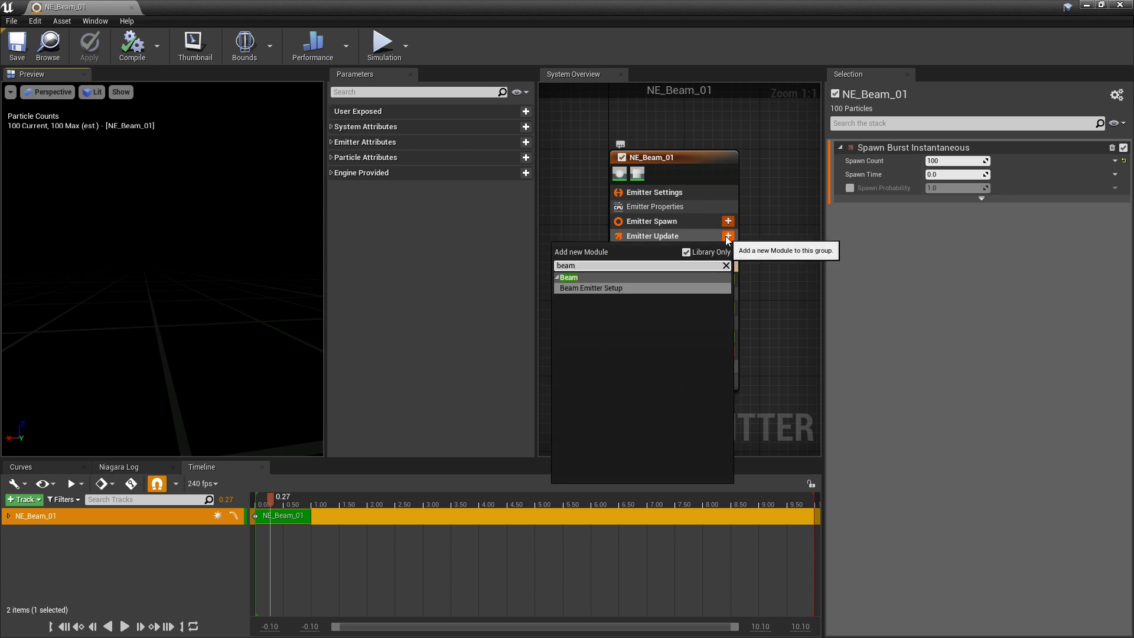
click(594, 288)
click(16, 49)
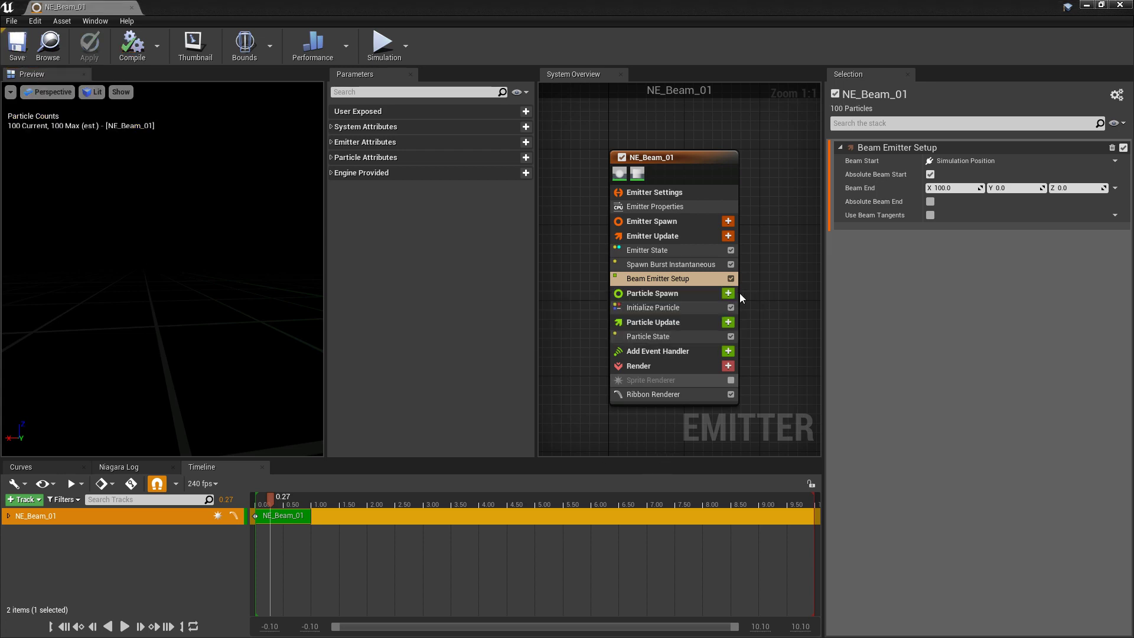
Add a Spawn Beam module to Particle Spawn and save the emitter
click(728, 293)
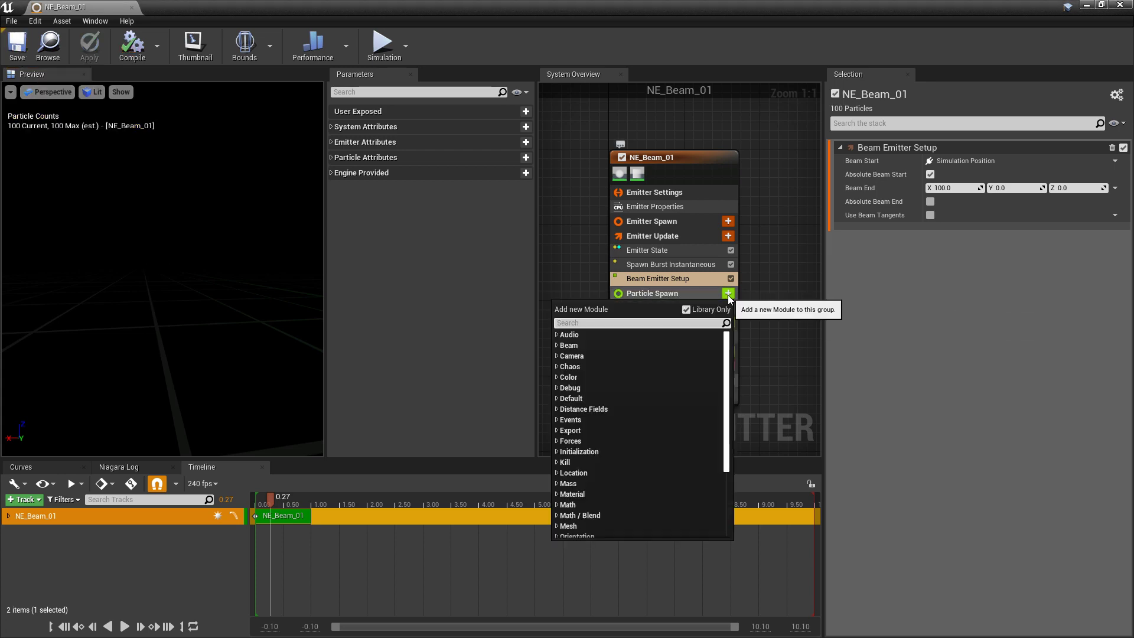
text(beam)
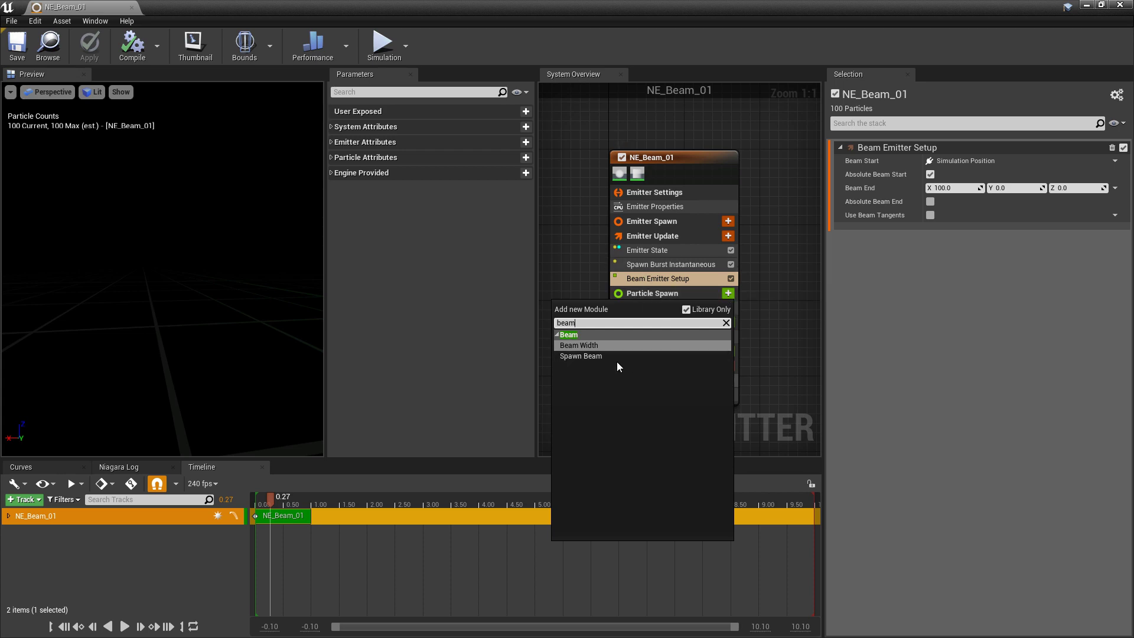
click(581, 356)
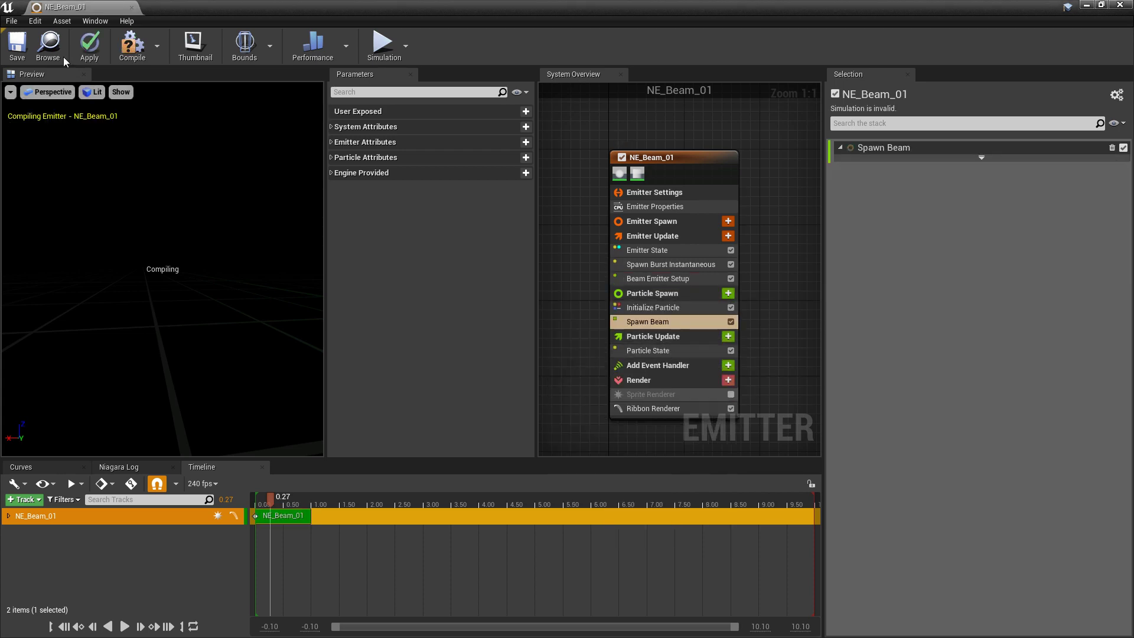
click(13, 53)
Add a Beam Width module to the emitter's Particle Spawn group
drag(147, 314, 196, 267)
right_drag(197, 266, 197, 230)
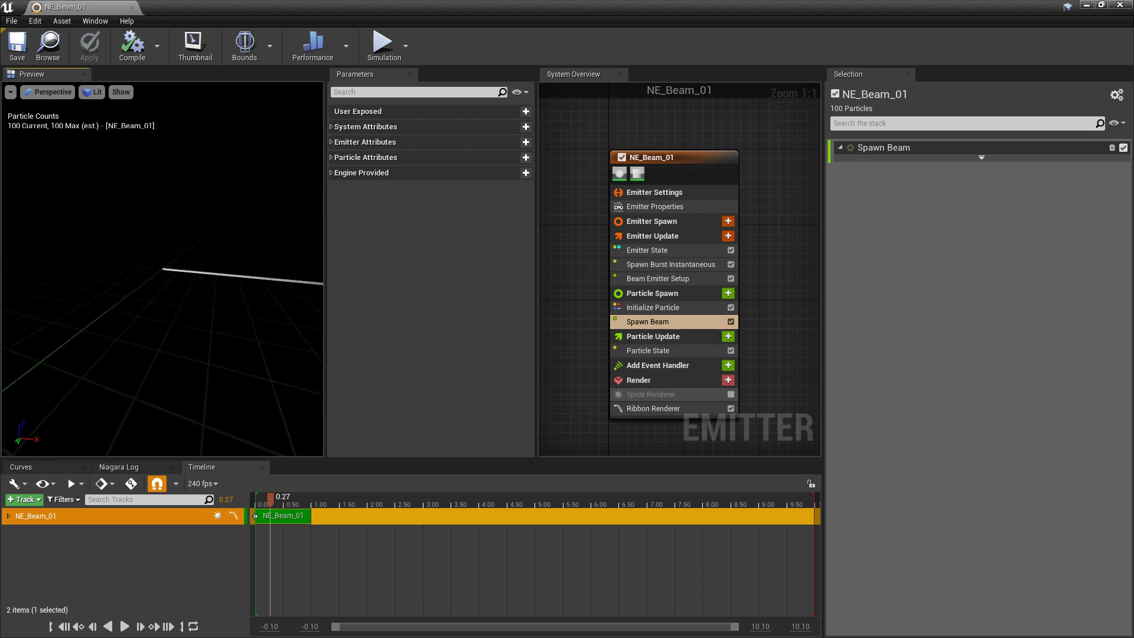
middle_drag(197, 267, 74, 275)
drag(271, 313, 104, 297)
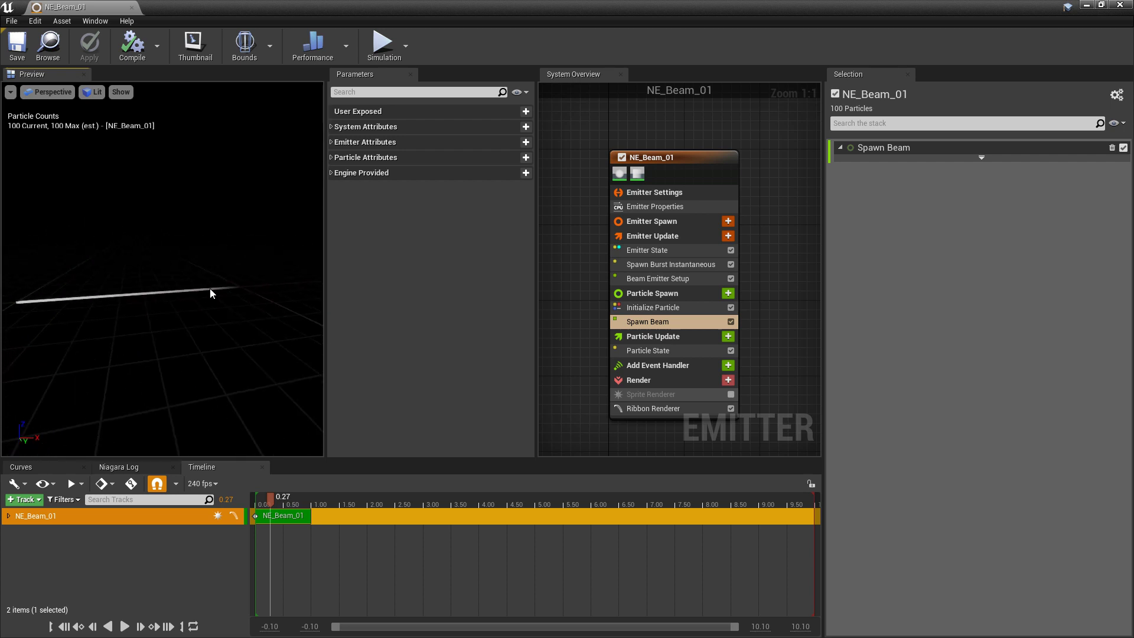
drag(87, 349, 177, 348)
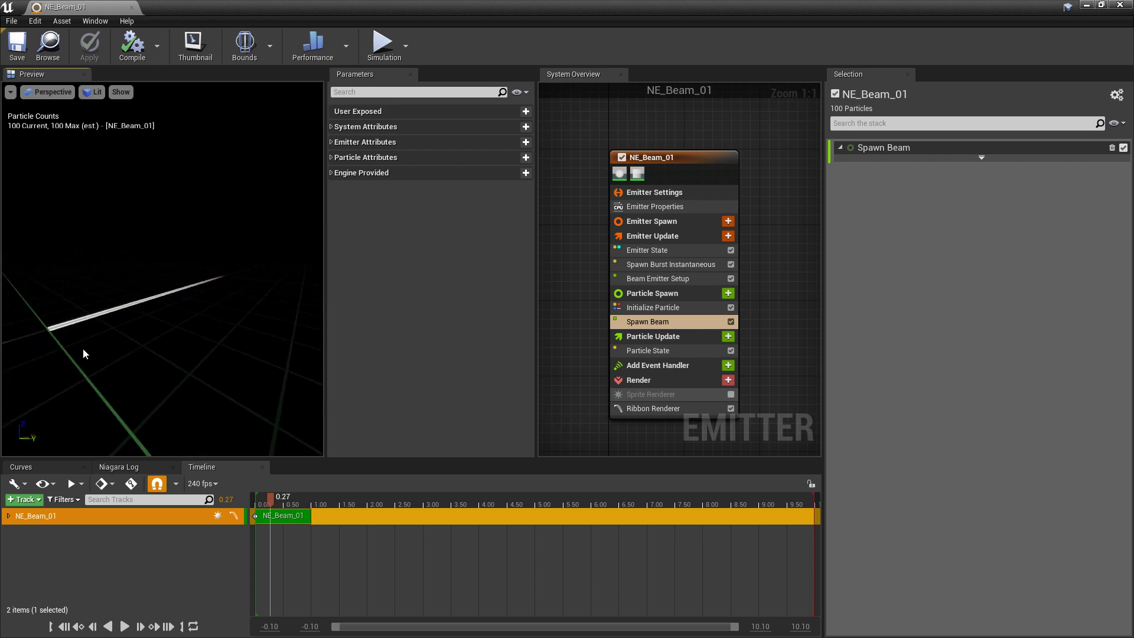
right_drag(102, 342, 102, 325)
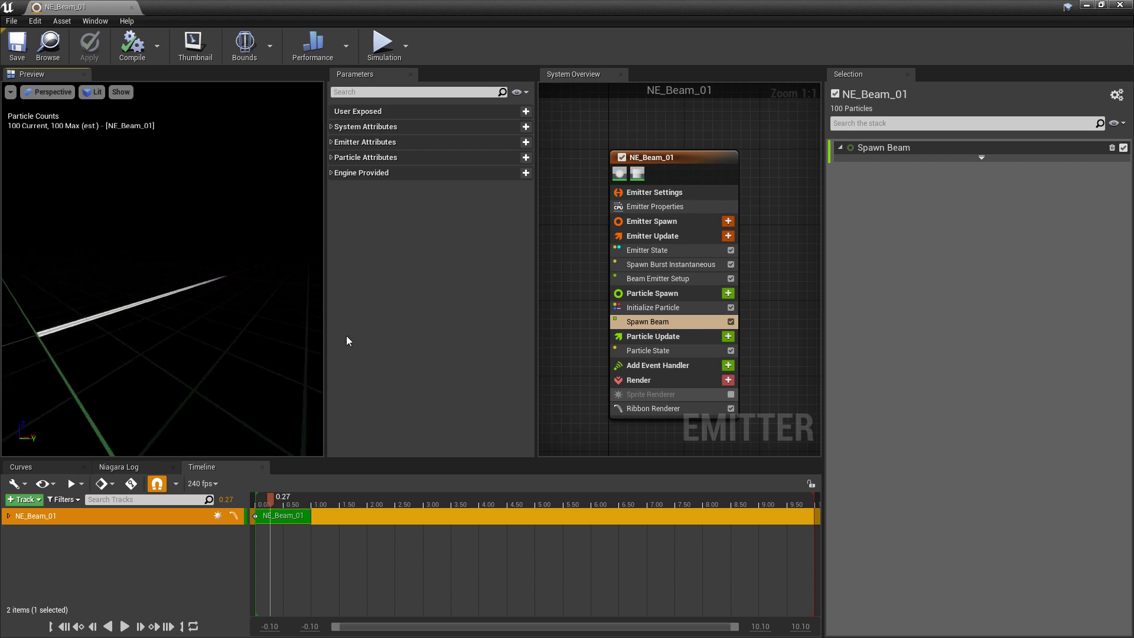
click(728, 294)
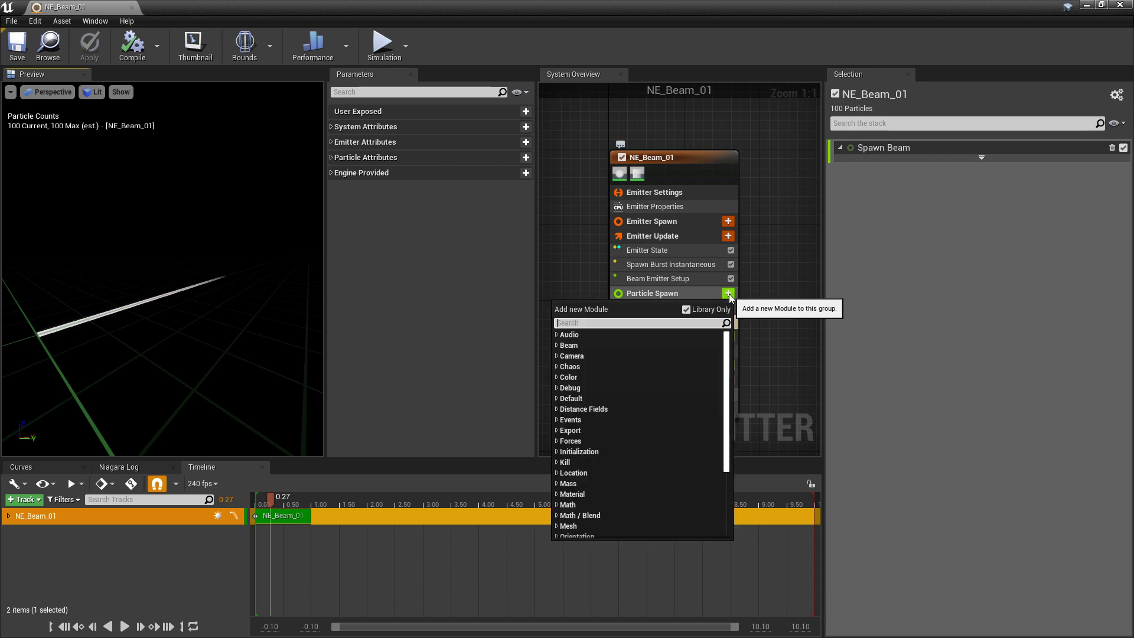
text(width)
click(595, 342)
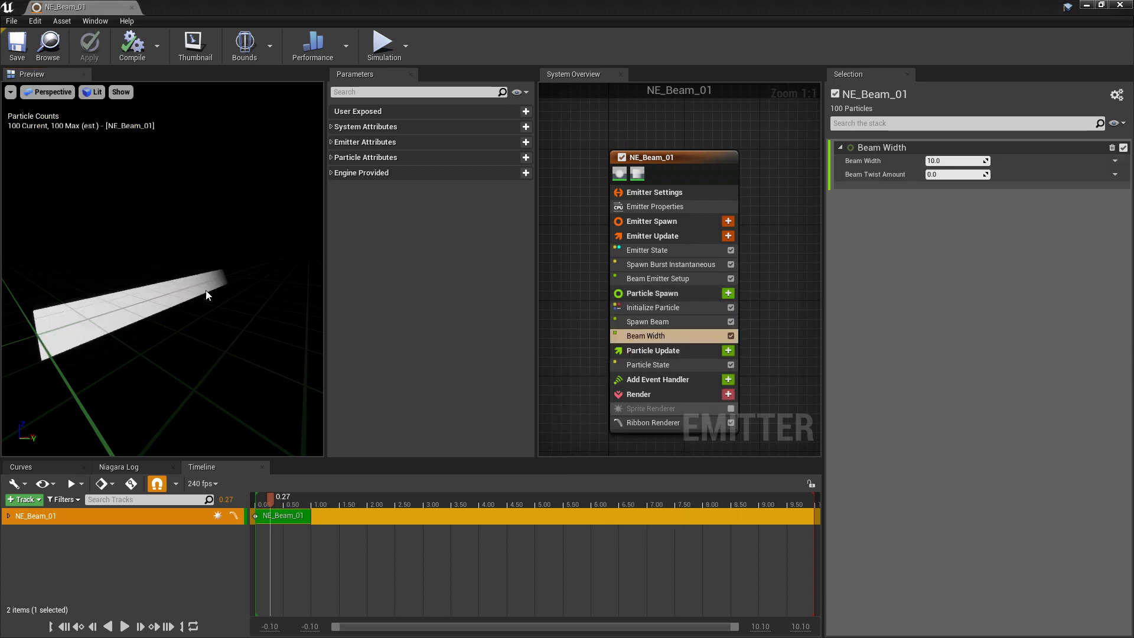
Drive the Beam Width value with a Float from Curve input and play the timeline
mouse_move(955, 161)
mouse_down()
mouse_move(913, 161)
mouse_move(977, 160)
mouse_move(914, 160)
mouse_move(940, 161)
mouse_up()
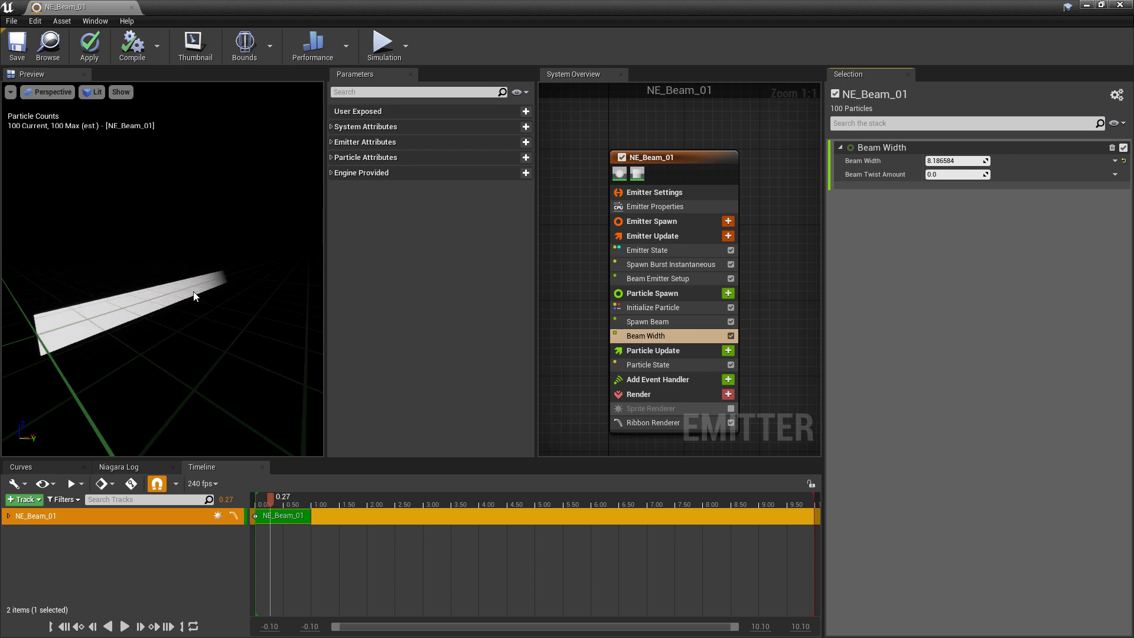
click(1117, 160)
text(curve)
key(Return)
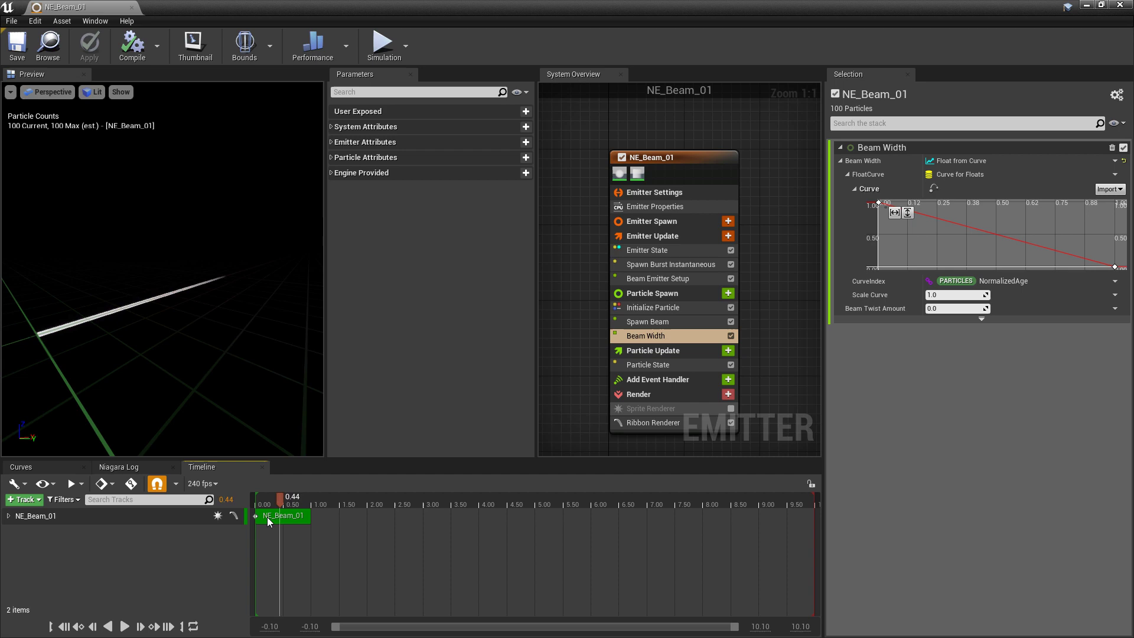
right_drag(267, 518, 289, 520)
key(space)
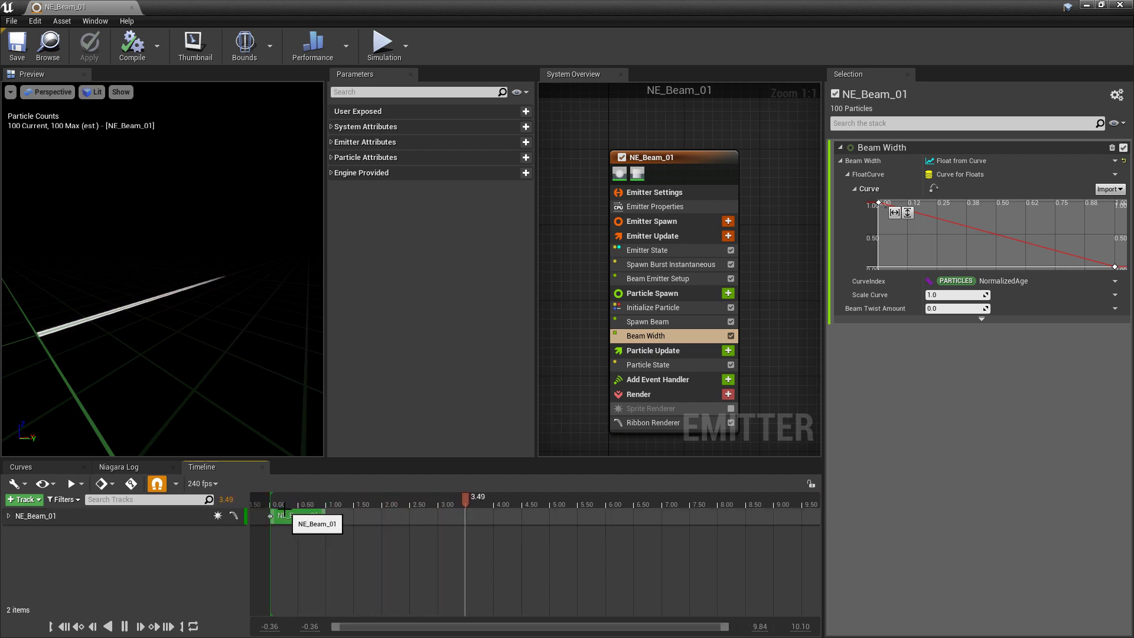
Pause the timeline playback and move the playhead to about 0.71
key(space)
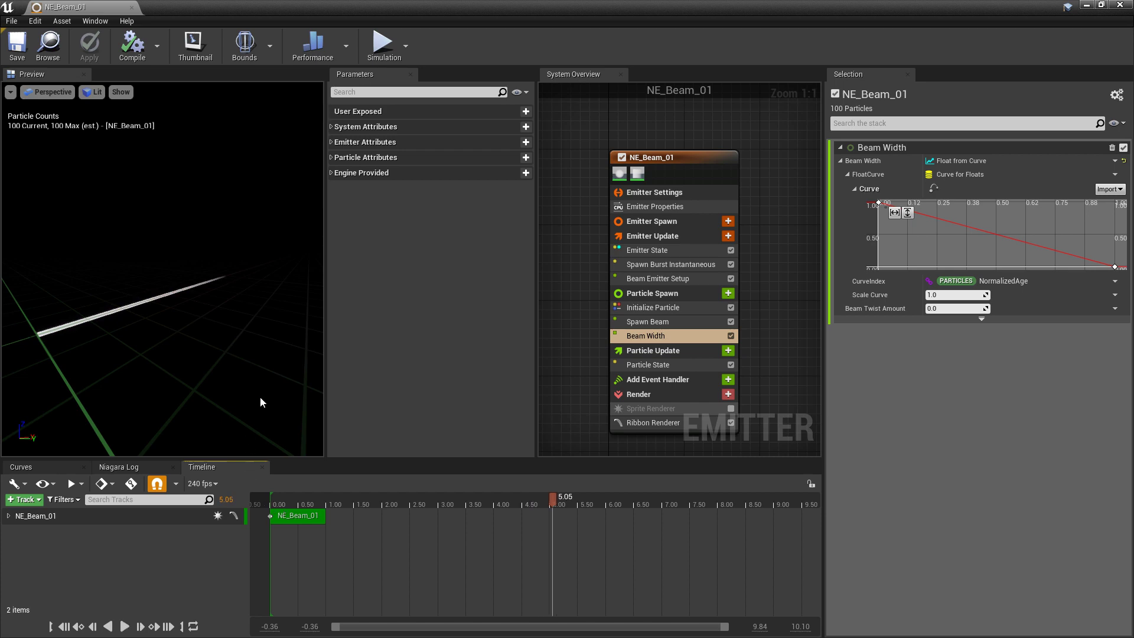
mouse_move(1007, 284)
drag(376, 503, 310, 503)
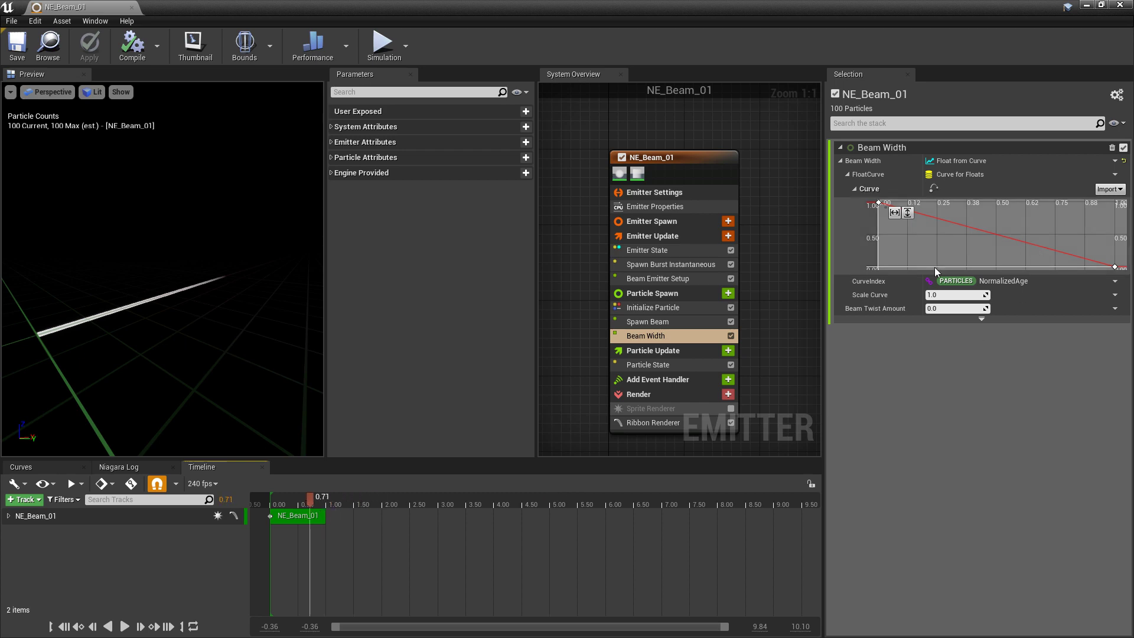
Link the Beam Width curve's CurveIndex to PARTICLES RibbonLinkOrder and save the emitter
click(1116, 282)
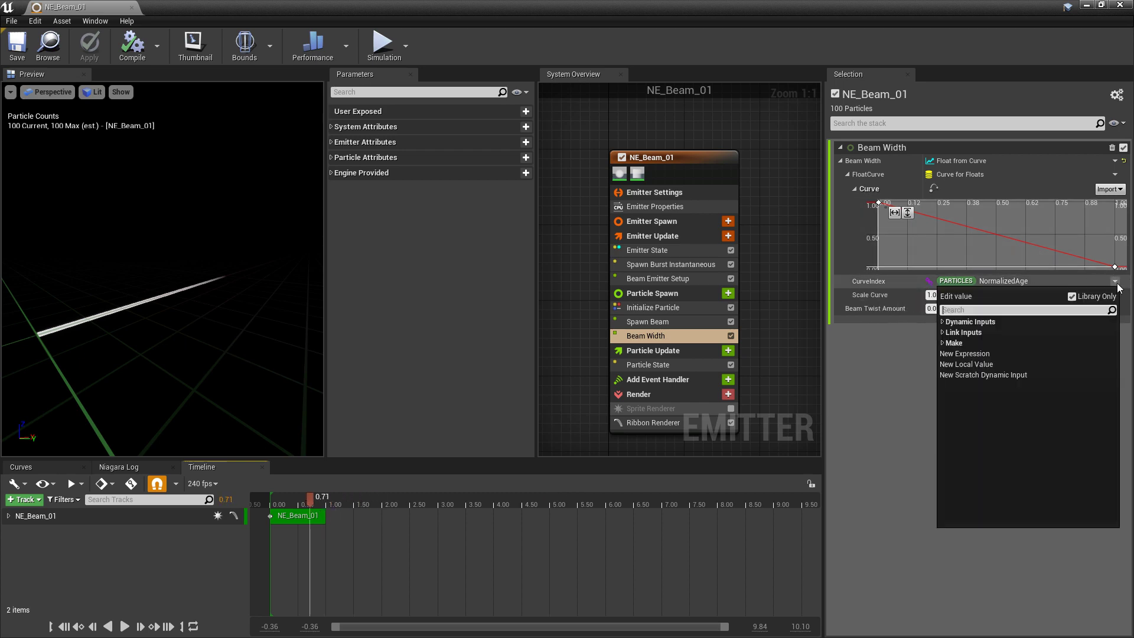
text(ribbon)
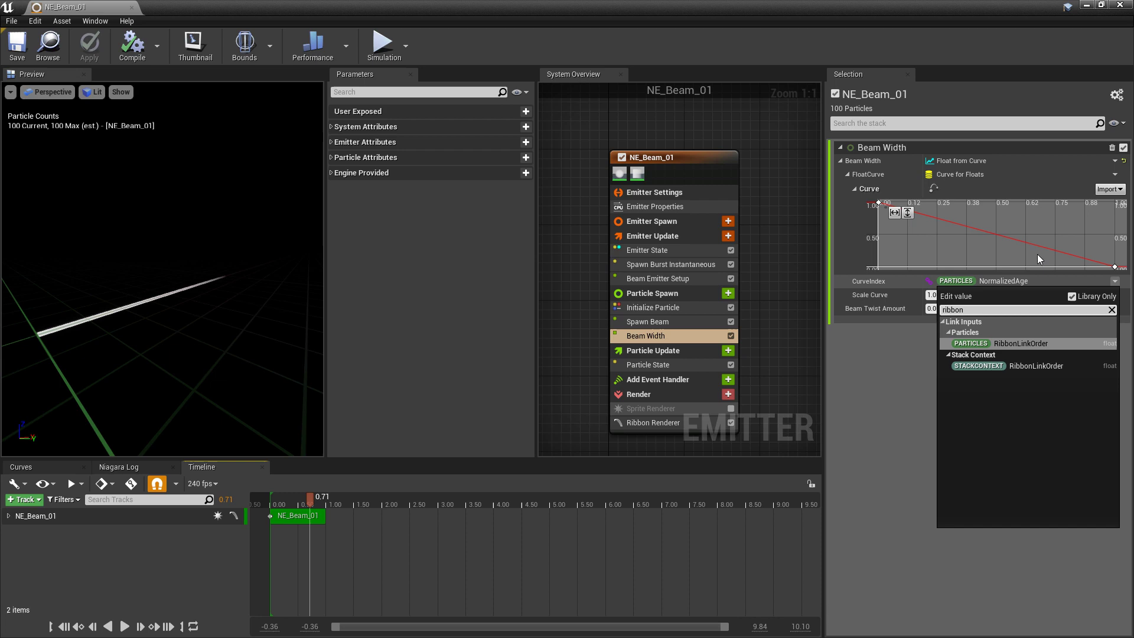
click(1027, 343)
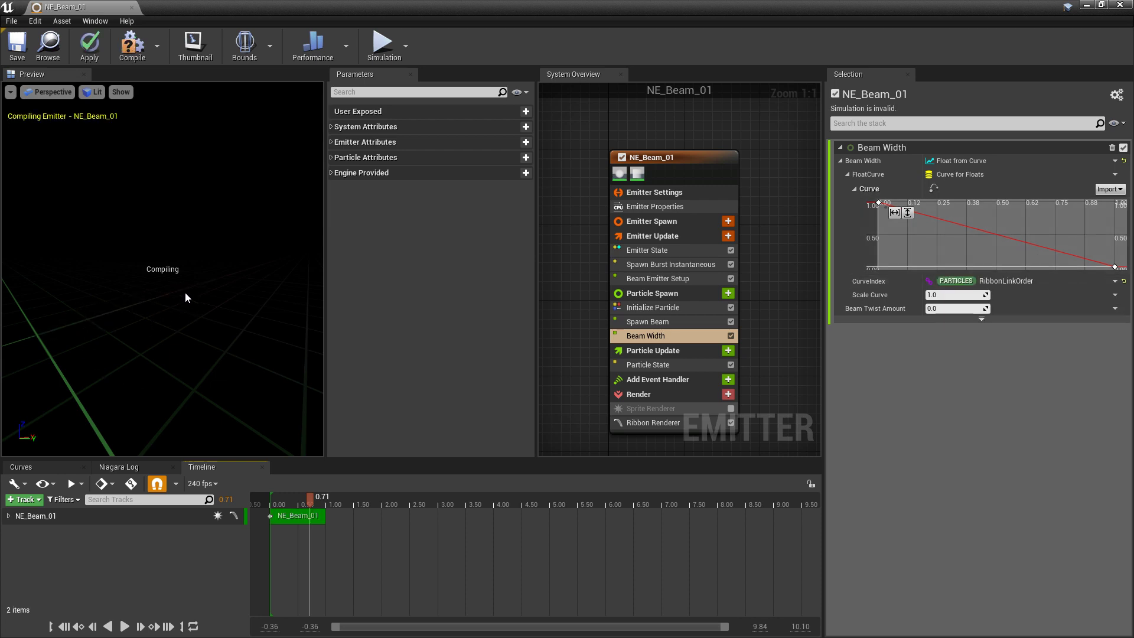
click(19, 58)
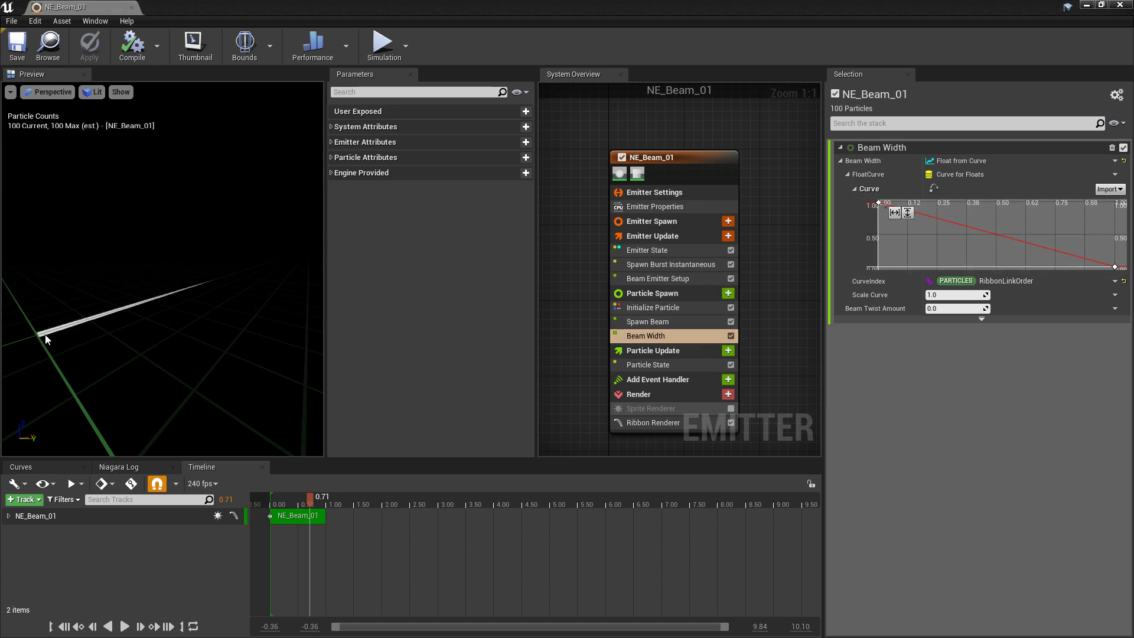
Add a key to the Beam Width curve at a time of about 0.24 and set its value to 1
right_click(935, 218)
click(969, 235)
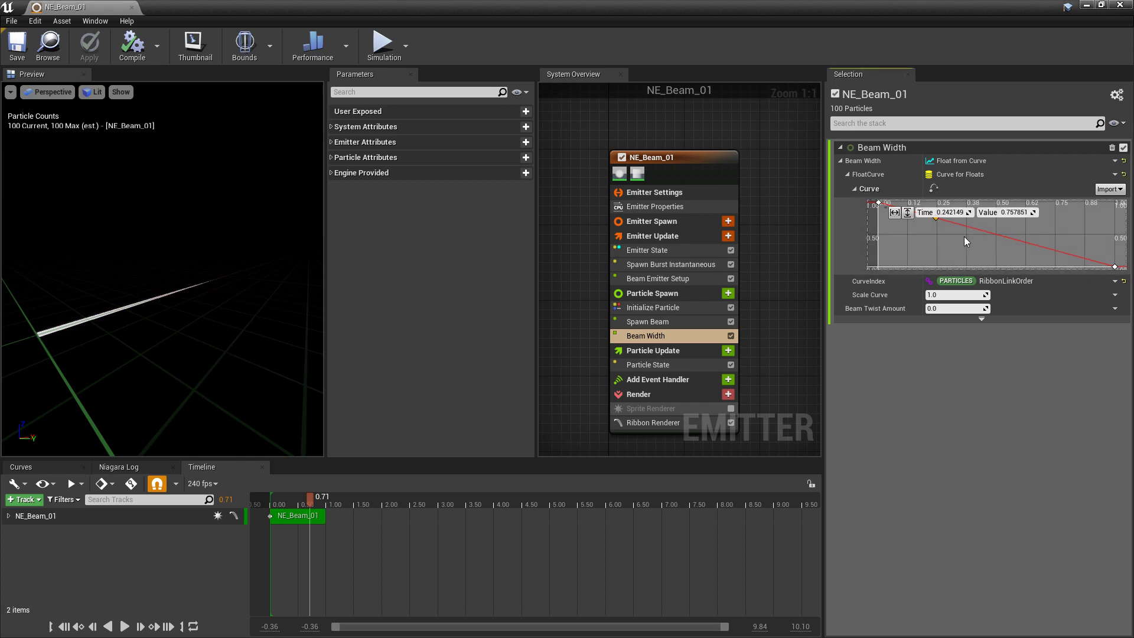
drag(1002, 212, 1013, 212)
text(1)
key(Return)
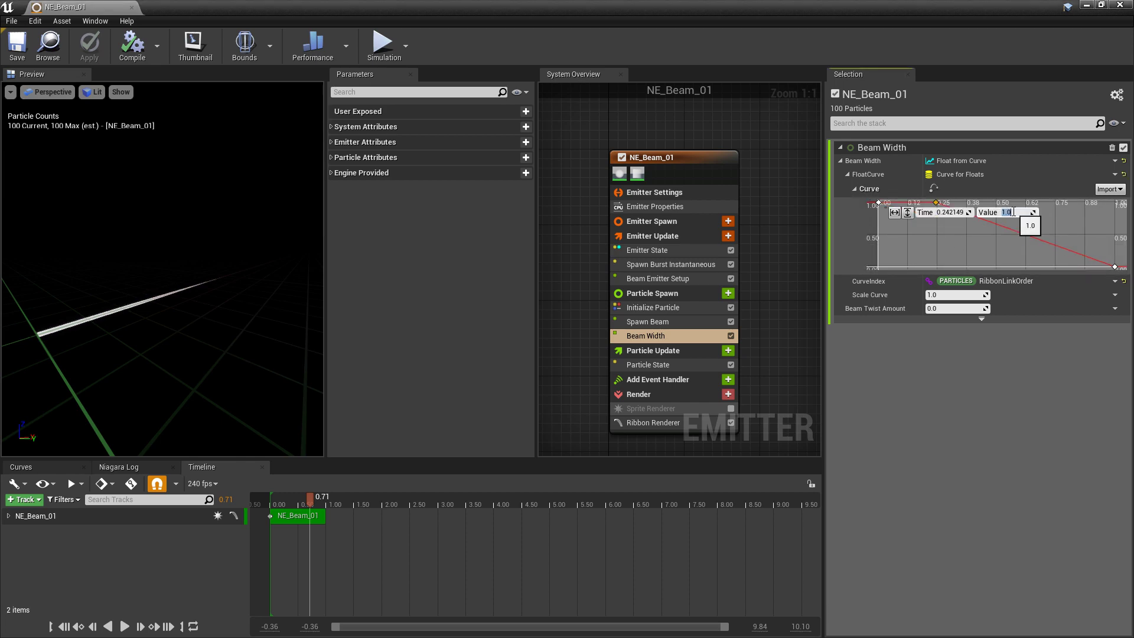
Set the value of the Beam Width curve's first key, at time 0, to 0
click(878, 203)
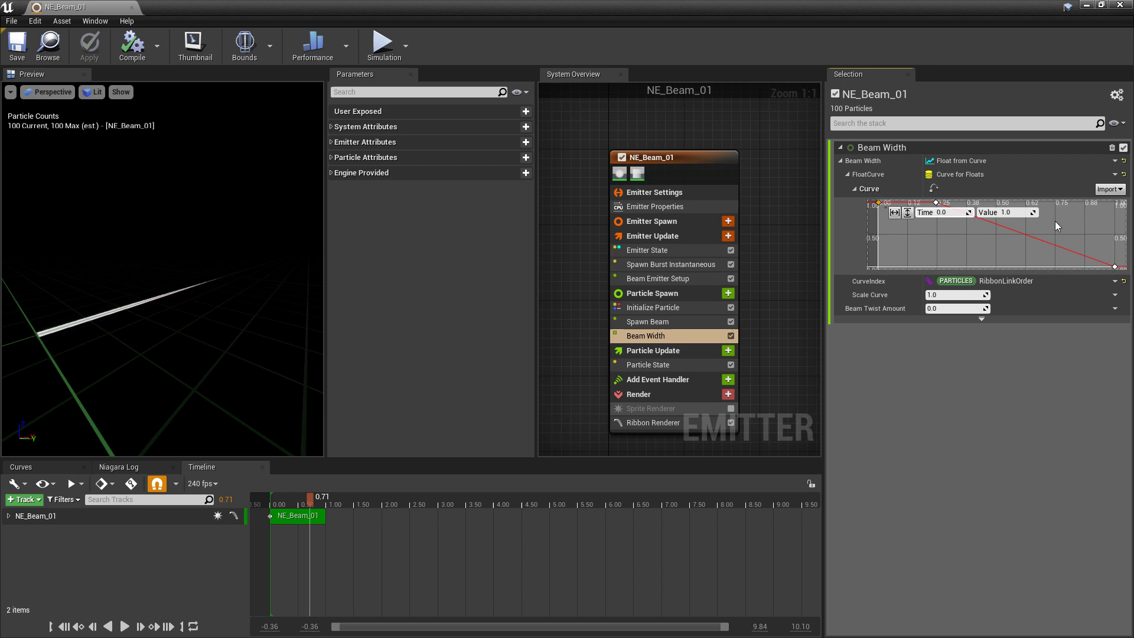
click(1014, 212)
text(0)
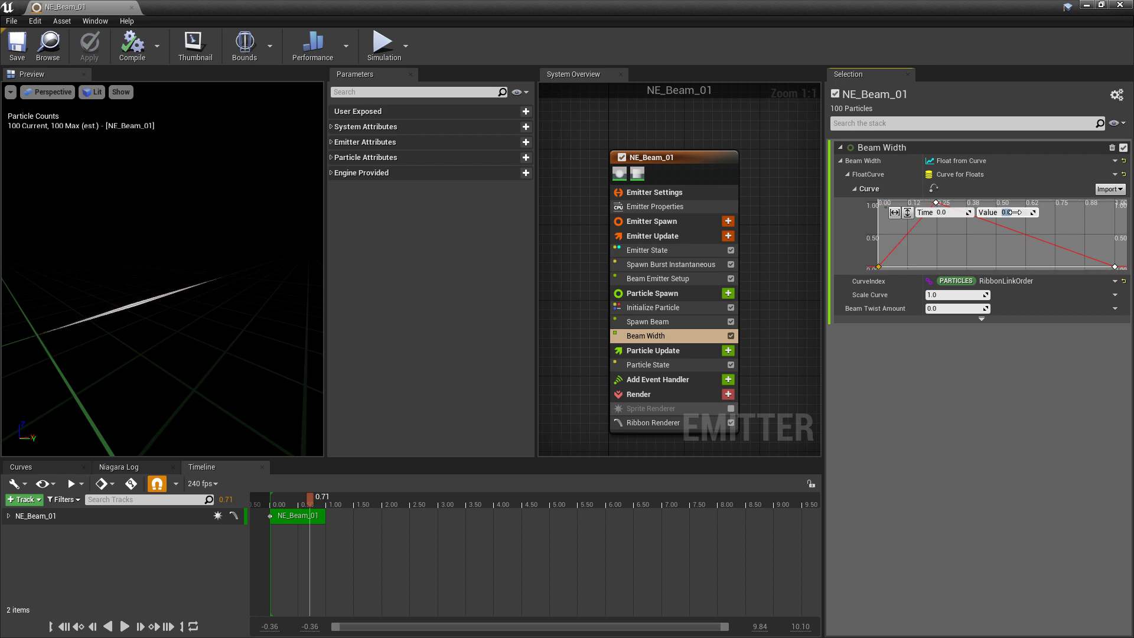
key(Return)
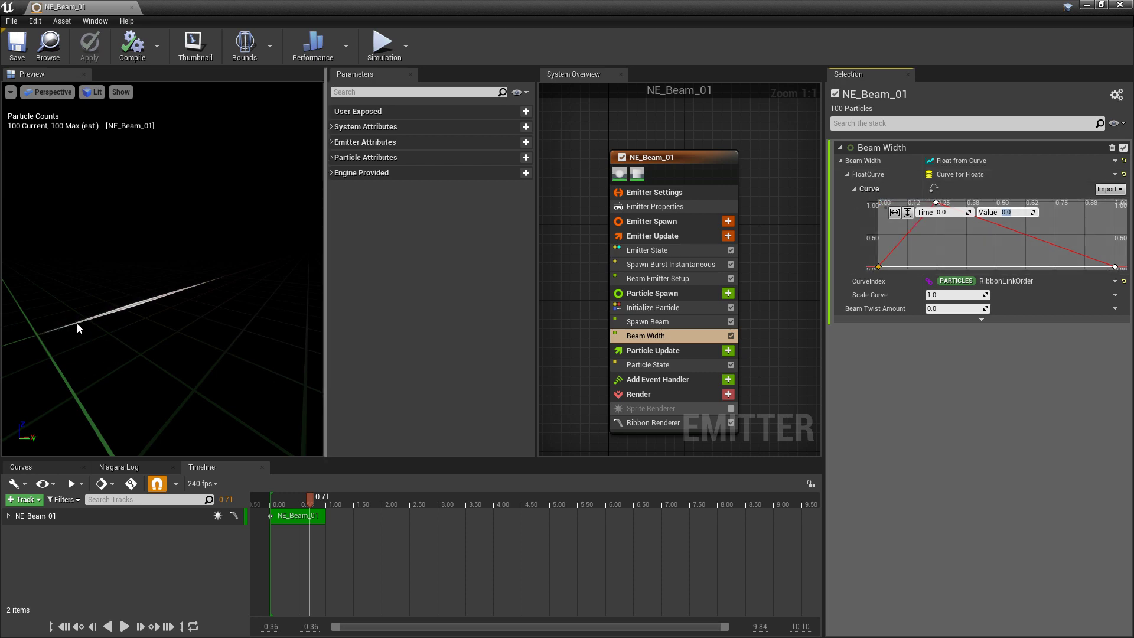
click(905, 269)
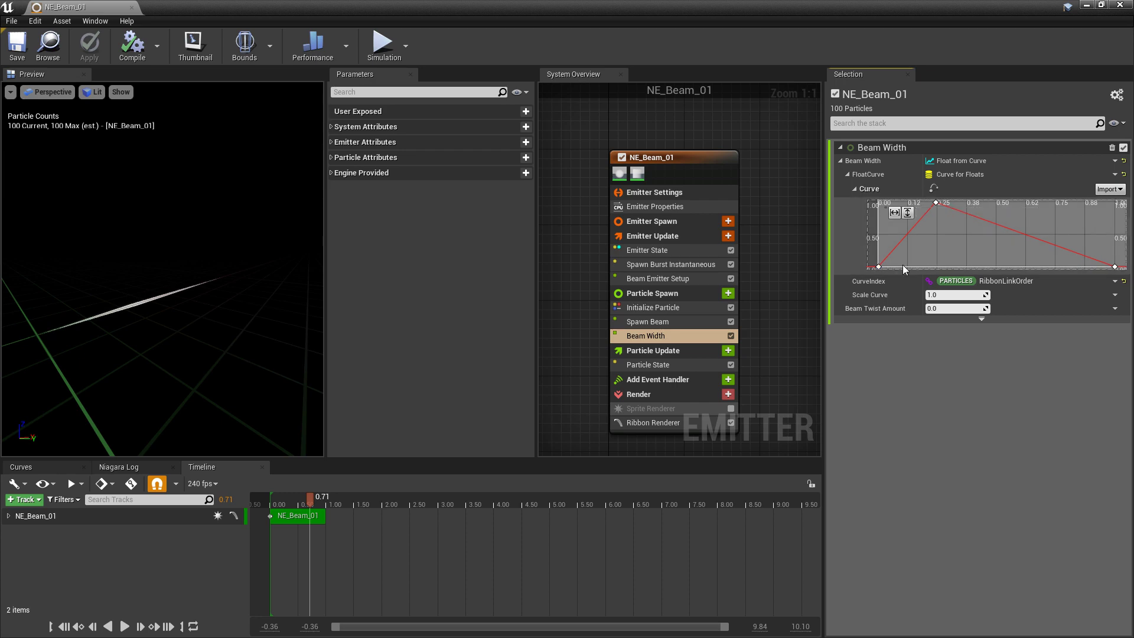
Select all three keys of the Beam Width curve and set their interpolation to Auto
click(879, 266)
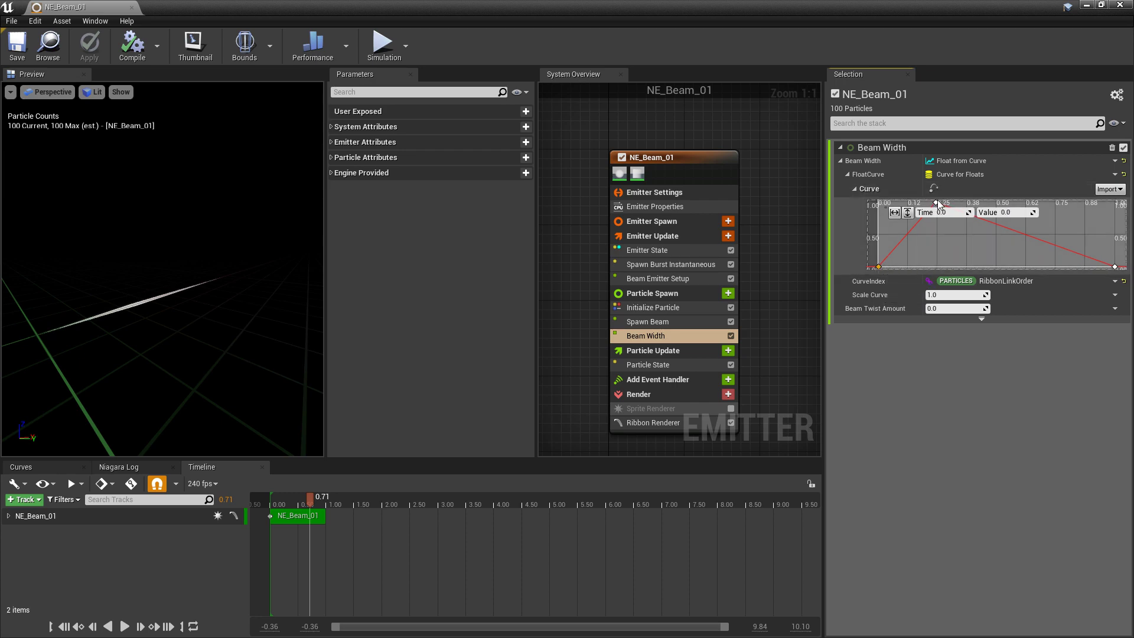
shift+click(936, 203)
right_click(1131, 274)
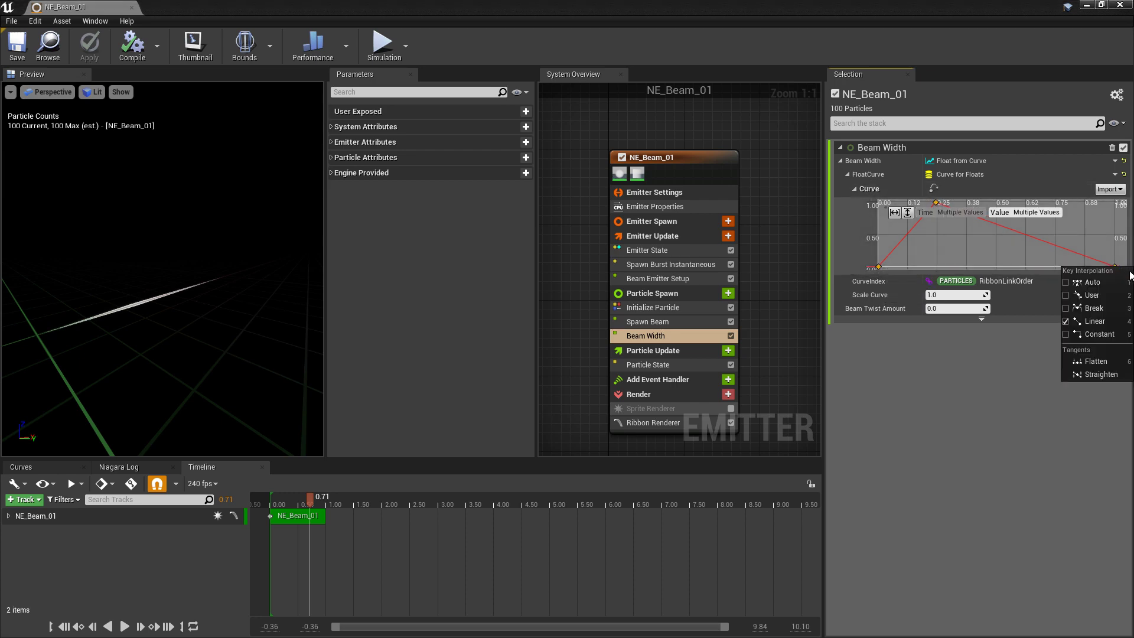
click(1099, 281)
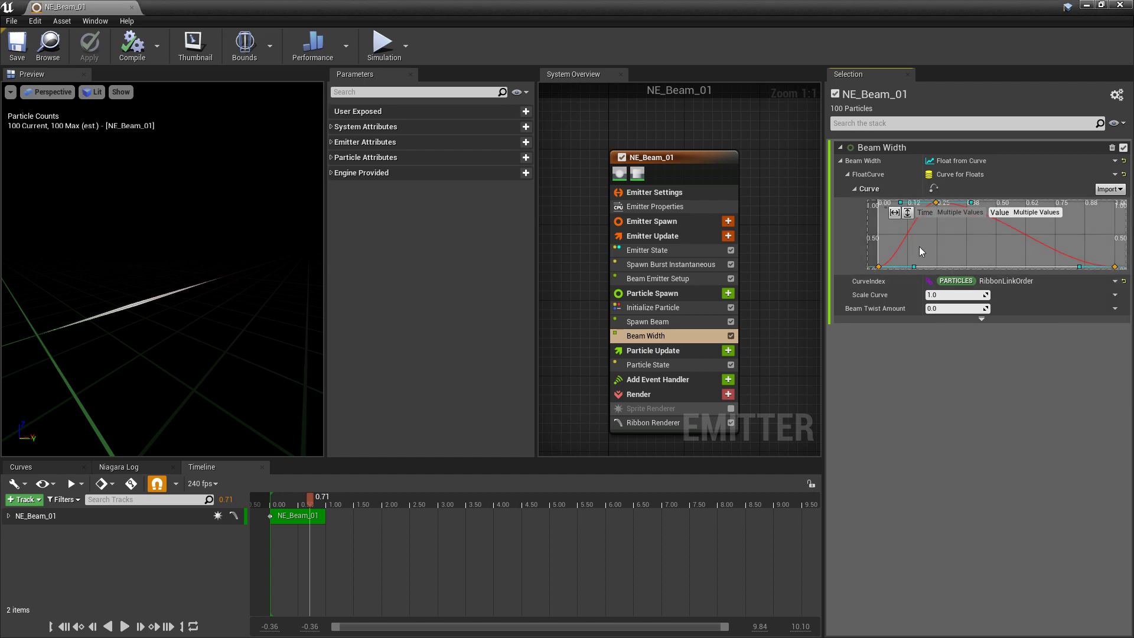
Steepen the first key's tangent on the Beam Width curve and move the peak key to a time of about 0.17
click(878, 265)
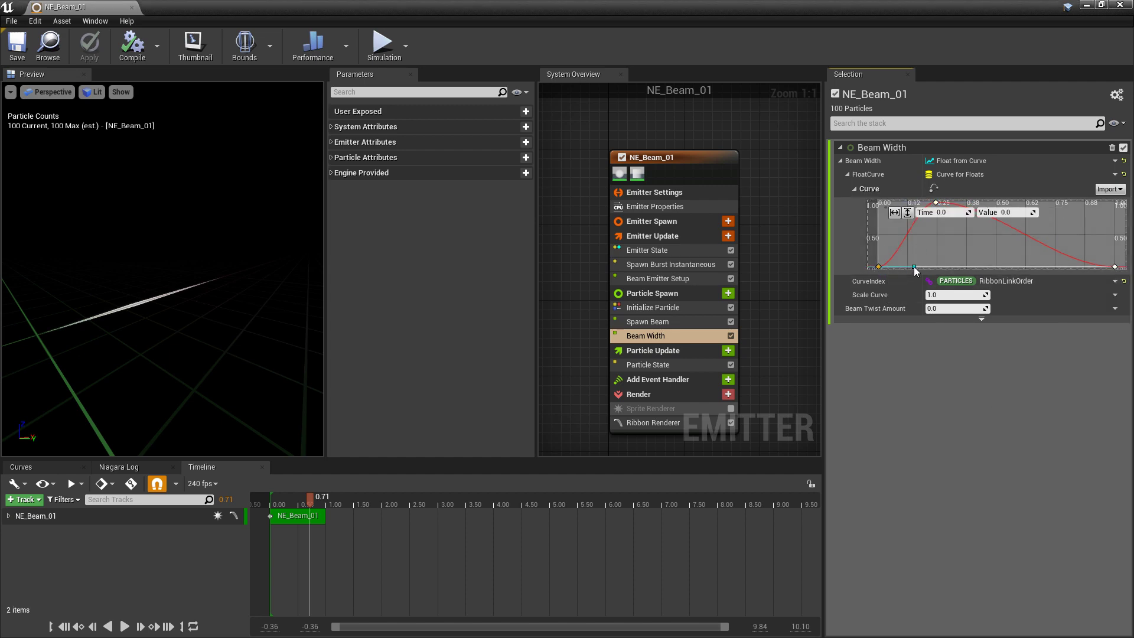
drag(913, 266, 890, 236)
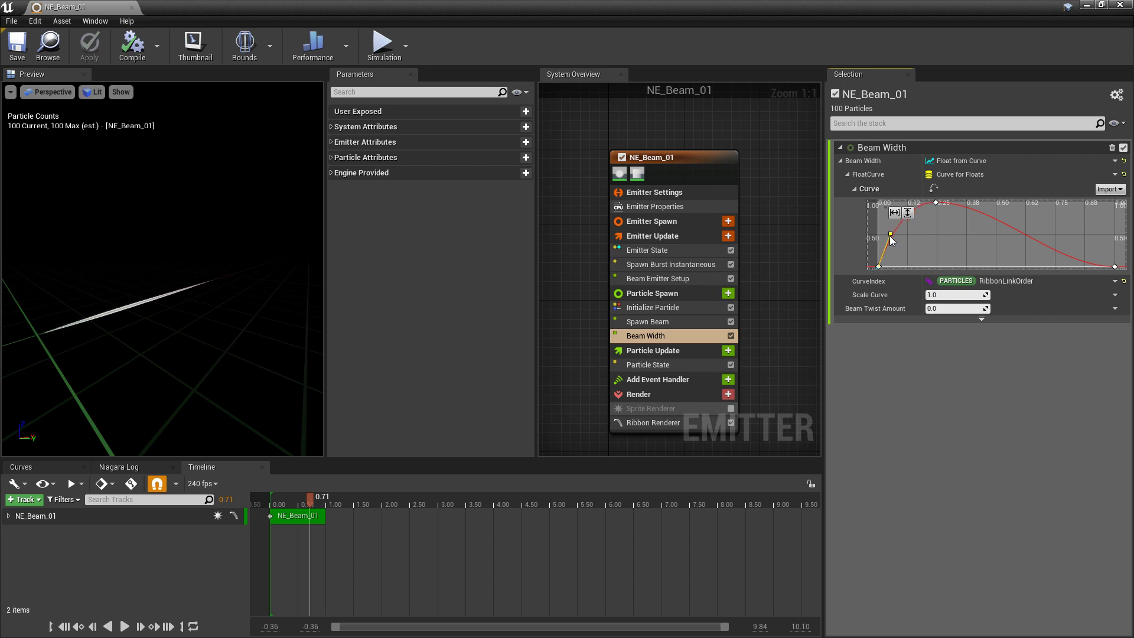
mouse_move(931, 208)
click(937, 205)
drag(936, 205, 919, 203)
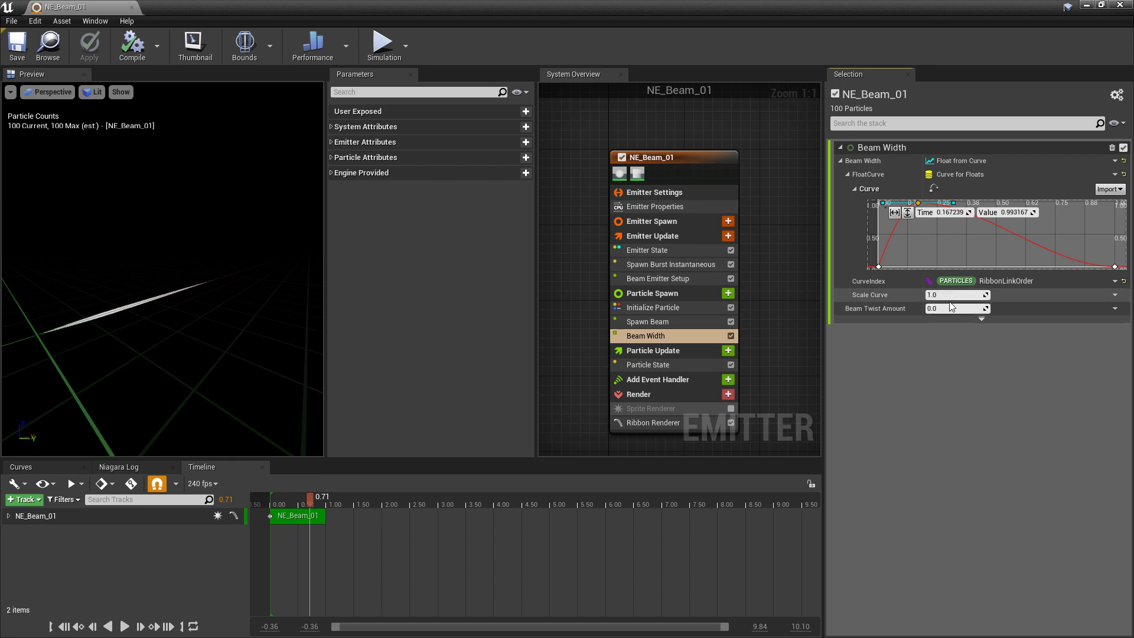
Raise the Beam Width's Scale Curve to about 10.3 and tilt the peak key's tangent for a rounder start
drag(950, 295, 998, 295)
drag(882, 202, 884, 213)
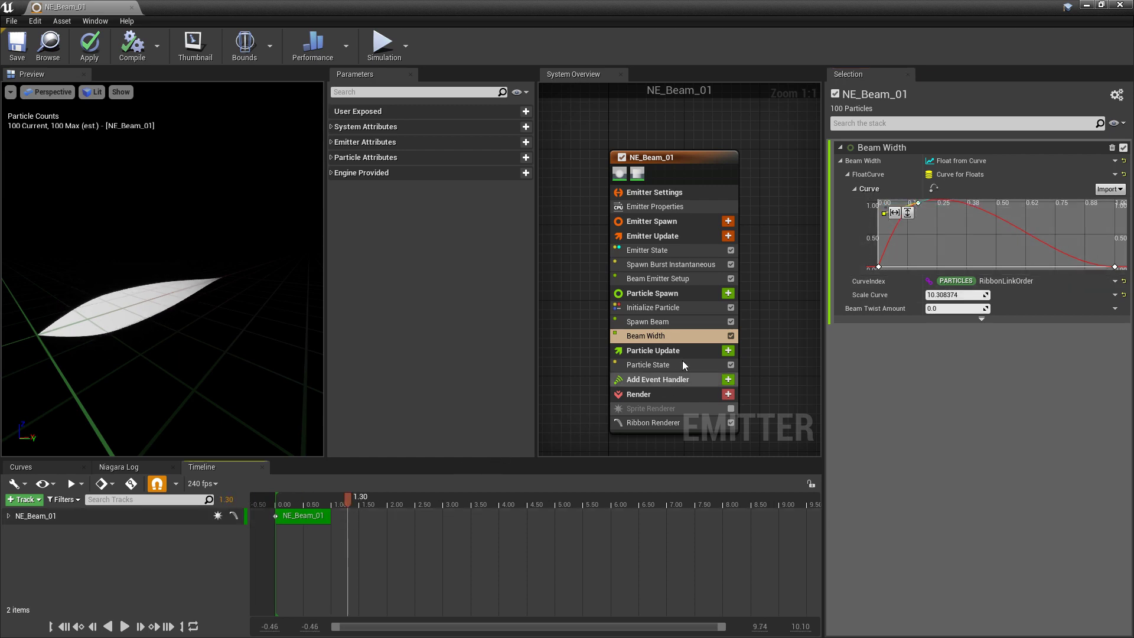
Add a Scale Color module to the emitter's Particle Update group
click(728, 350)
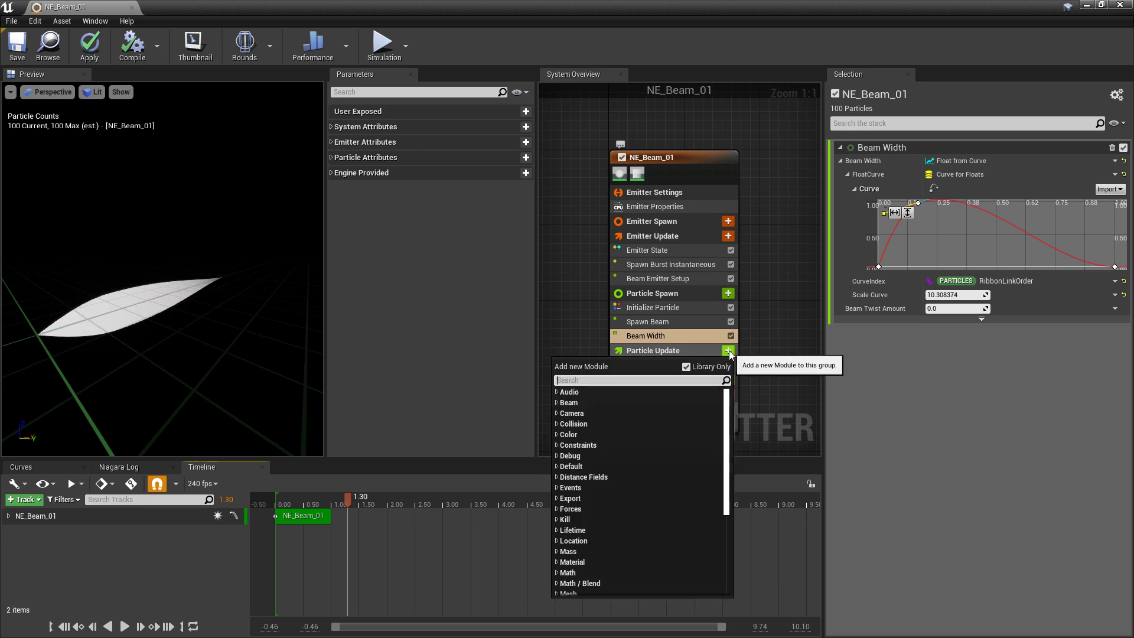
text(scale)
key(Return)
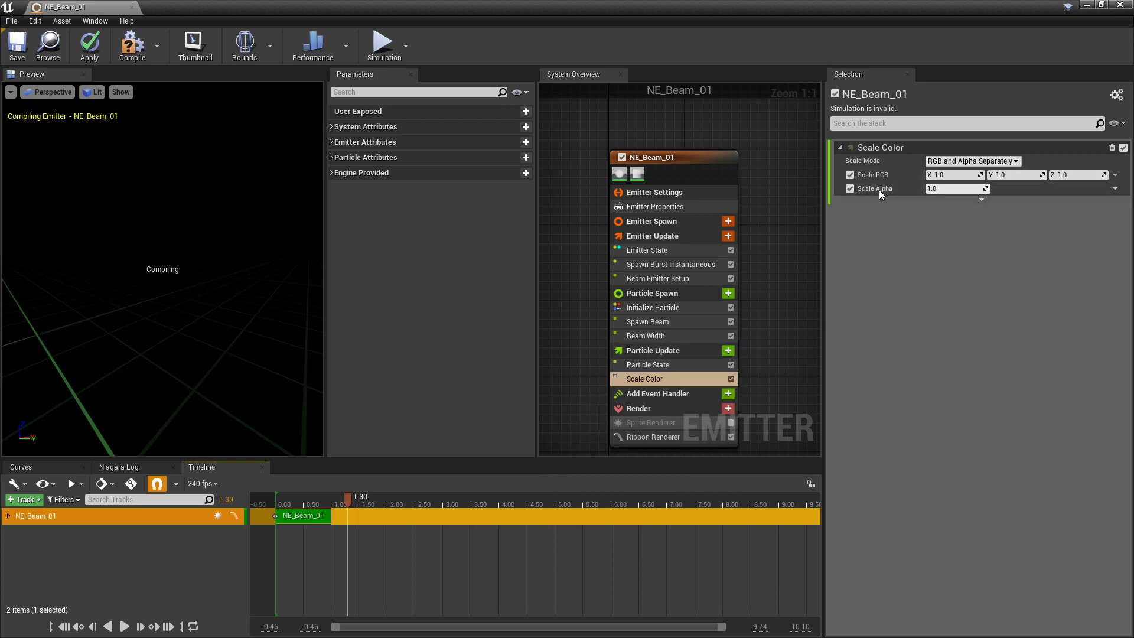
Drive the Scale Alpha value of Scale Color with a Float from Curve input and save the emitter
click(1115, 189)
text(cur)
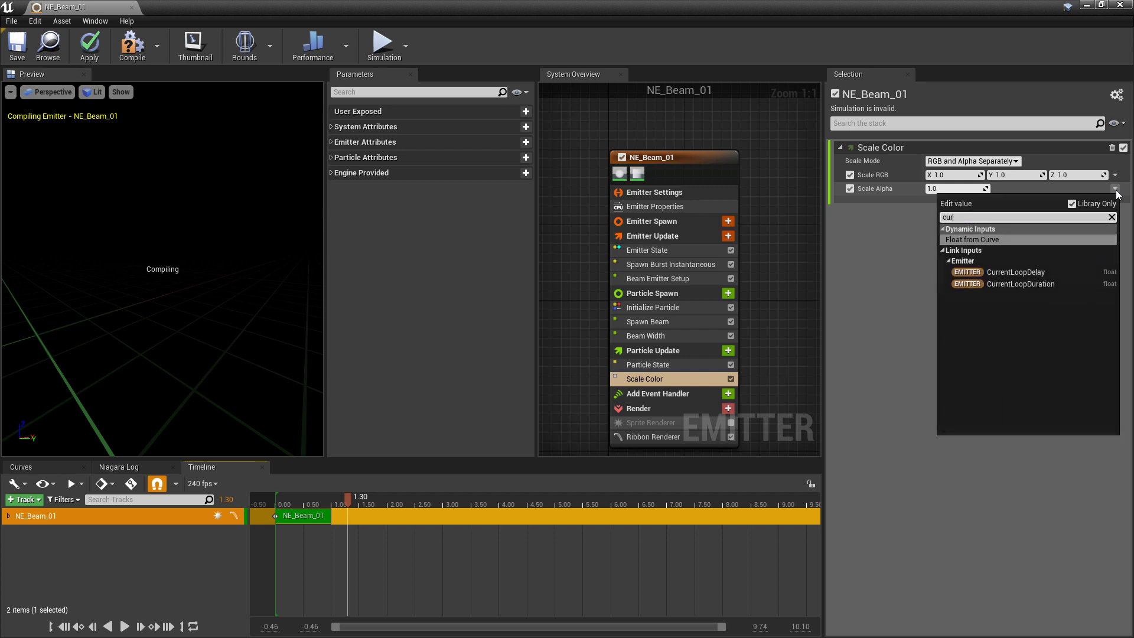
click(1063, 239)
click(21, 52)
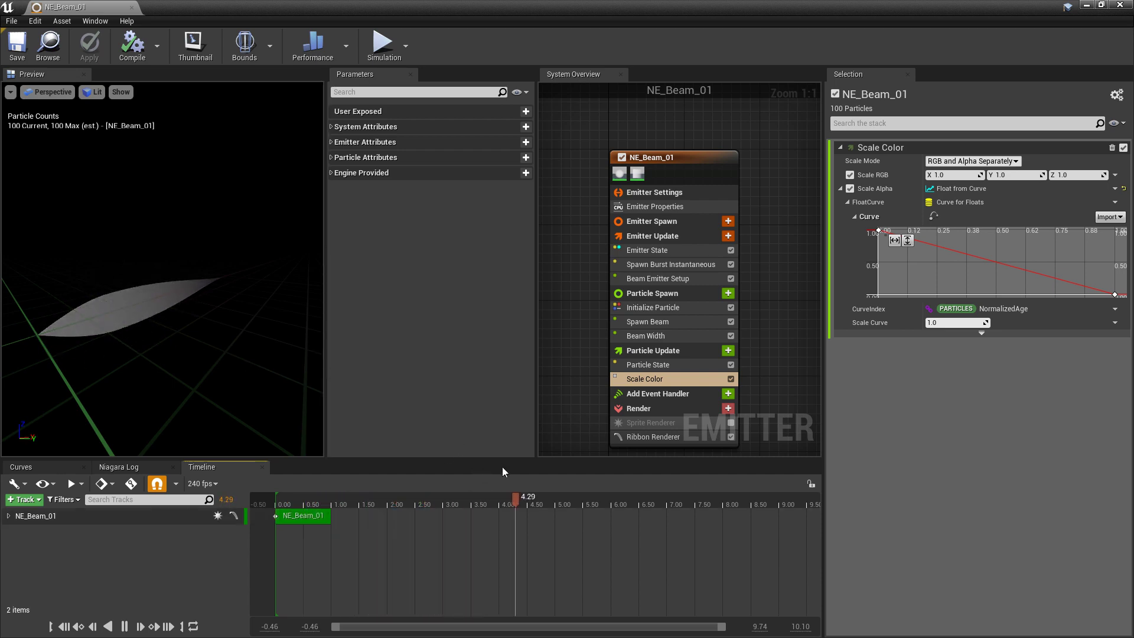
Scrub the timeline back to about 2.53 to check the beam's alpha fade
click(544, 507)
drag(542, 506, 419, 522)
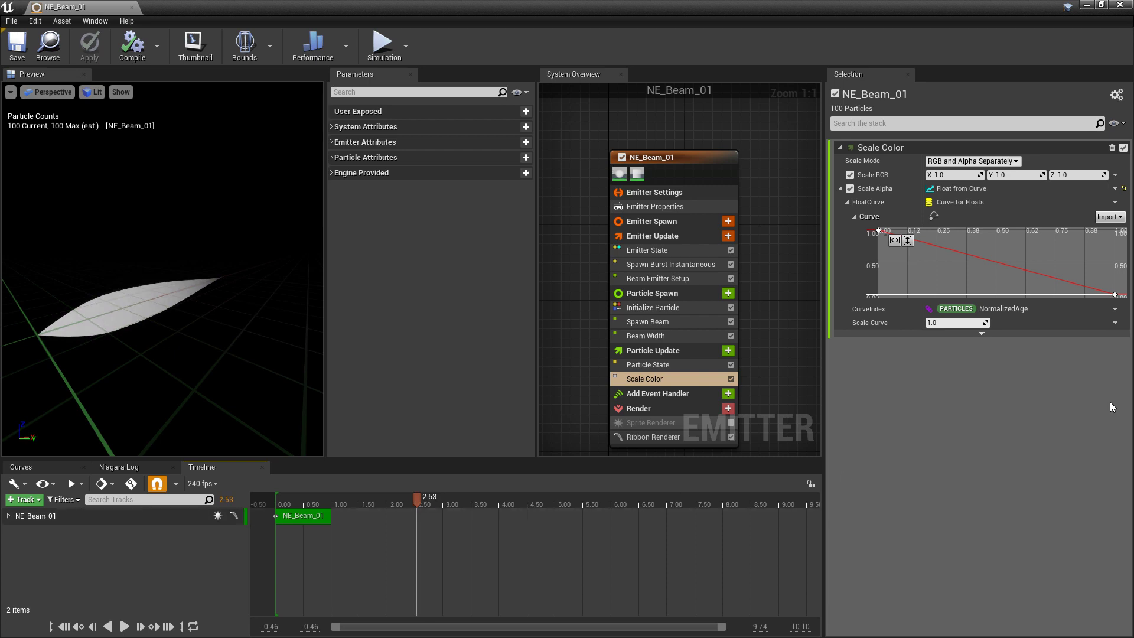
Drive the Scale RGB value of Scale Color with a Multiply Vector input
click(1116, 175)
text(mul)
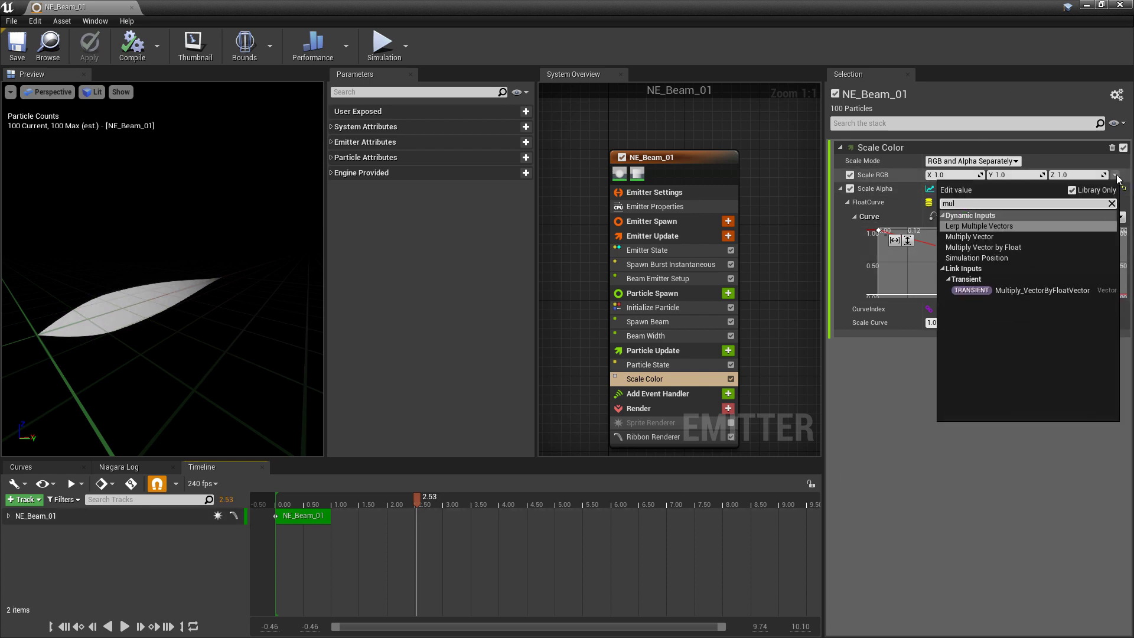
click(969, 236)
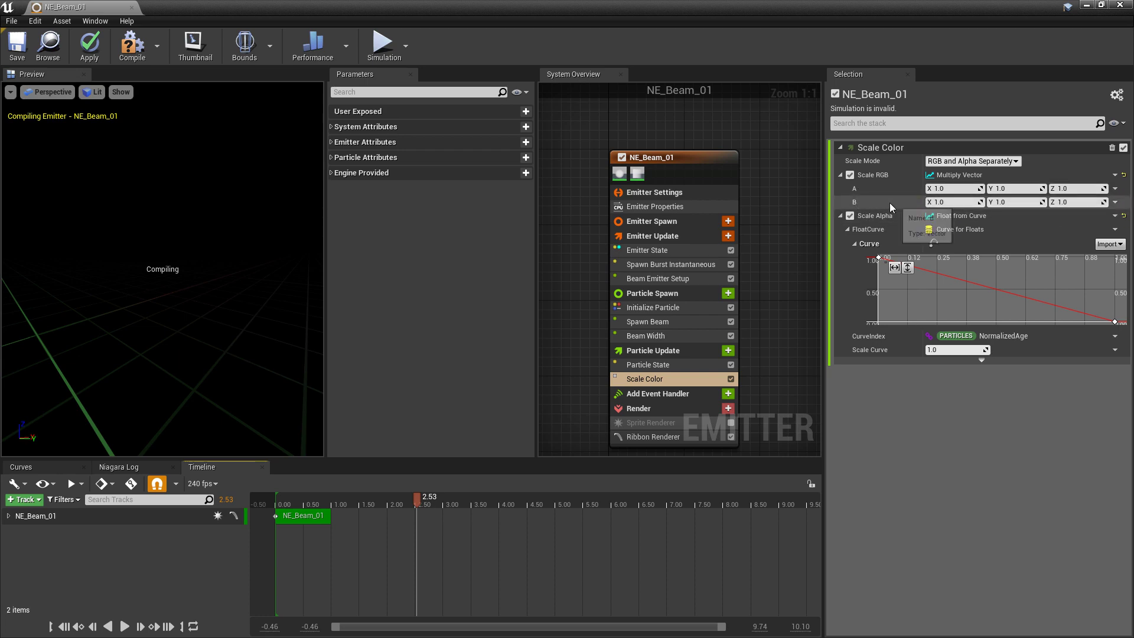
Set input B of the Multiply Vector to Vector from Float with a value of 40 and save the emitter
click(1115, 204)
text(float)
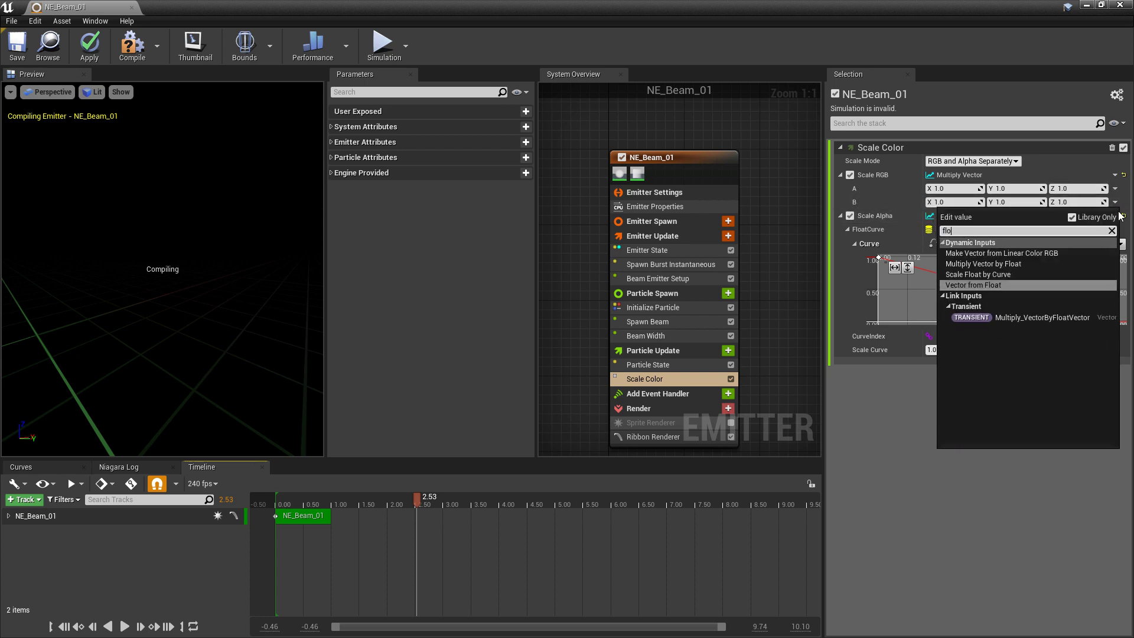
key(Return)
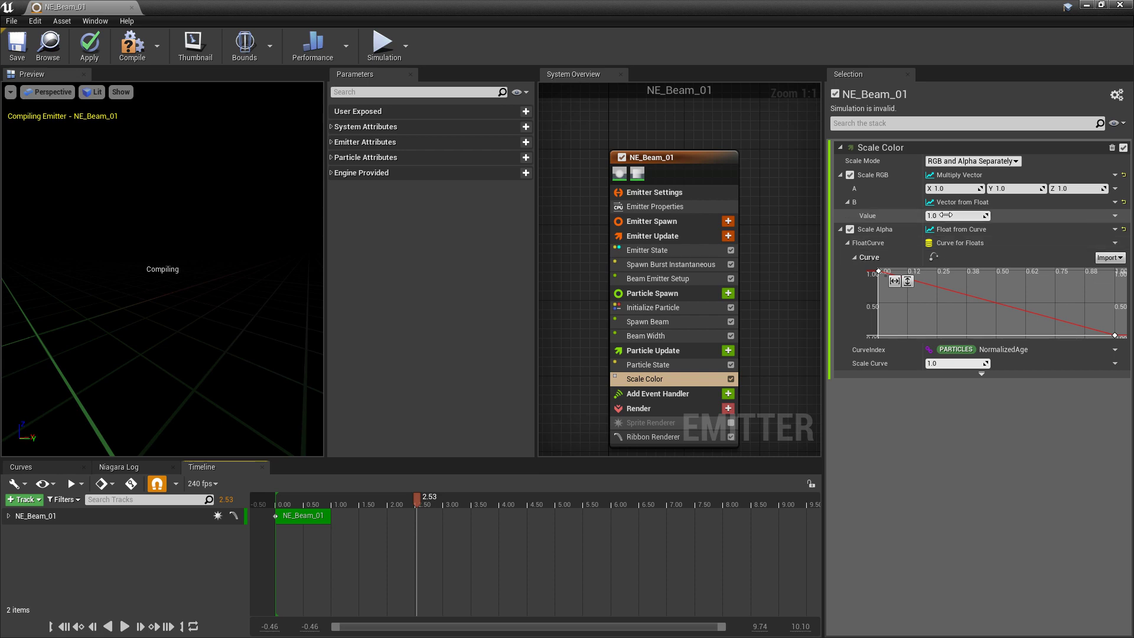
key(Return)
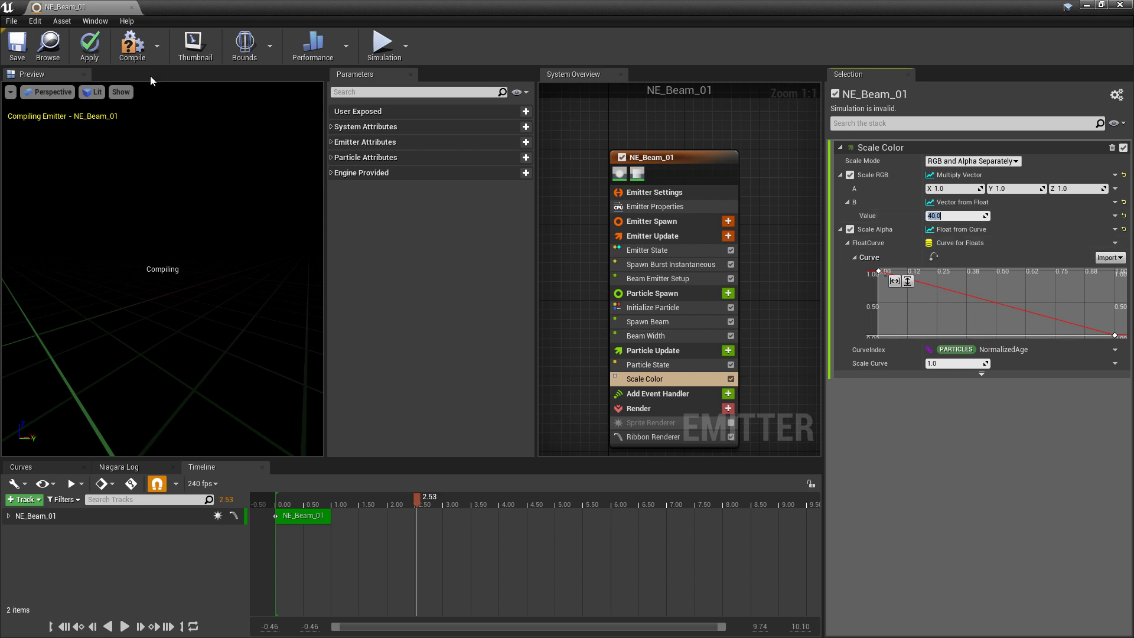
click(16, 52)
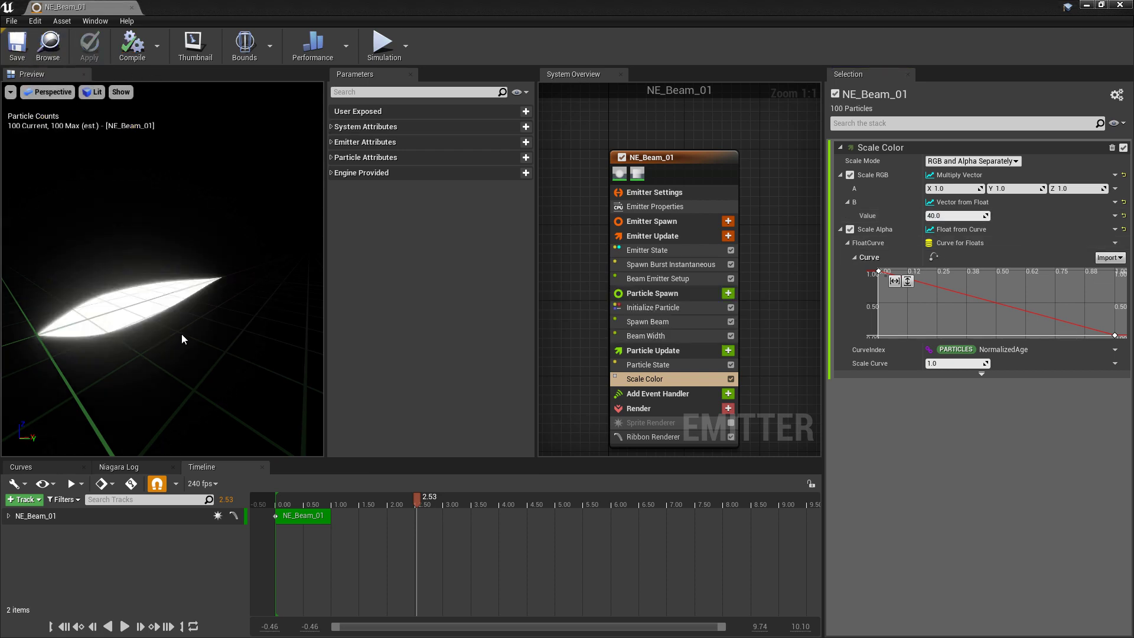
Set input A of the Multiply Vector to Make Vector from Linear Color RGB and drive its Color with Color from Curve
click(1115, 190)
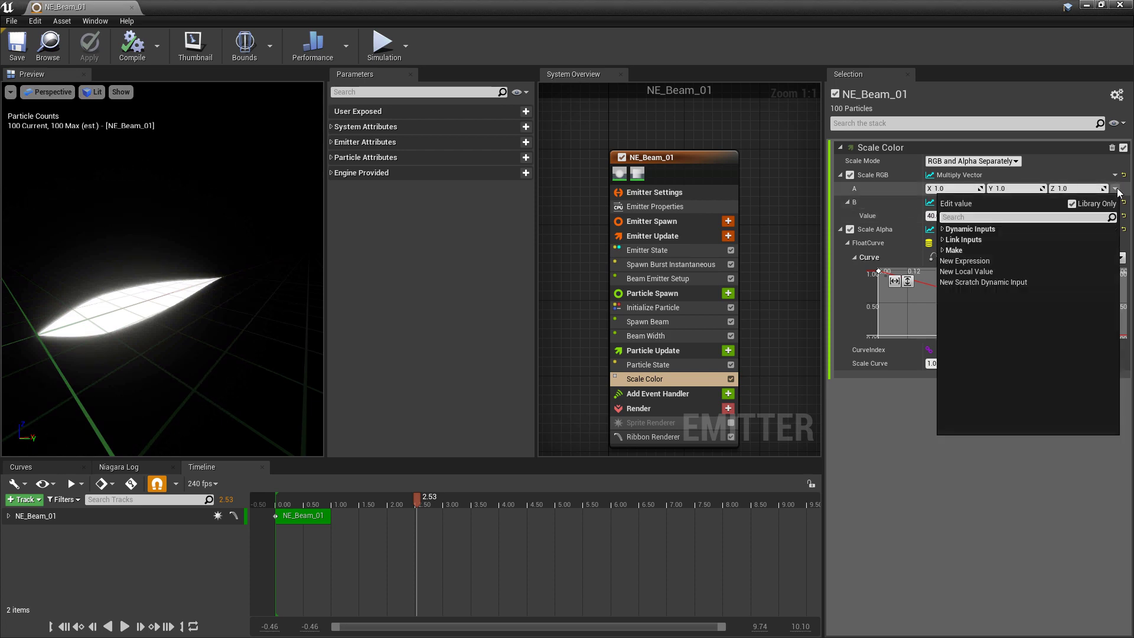
text(col)
key(Return)
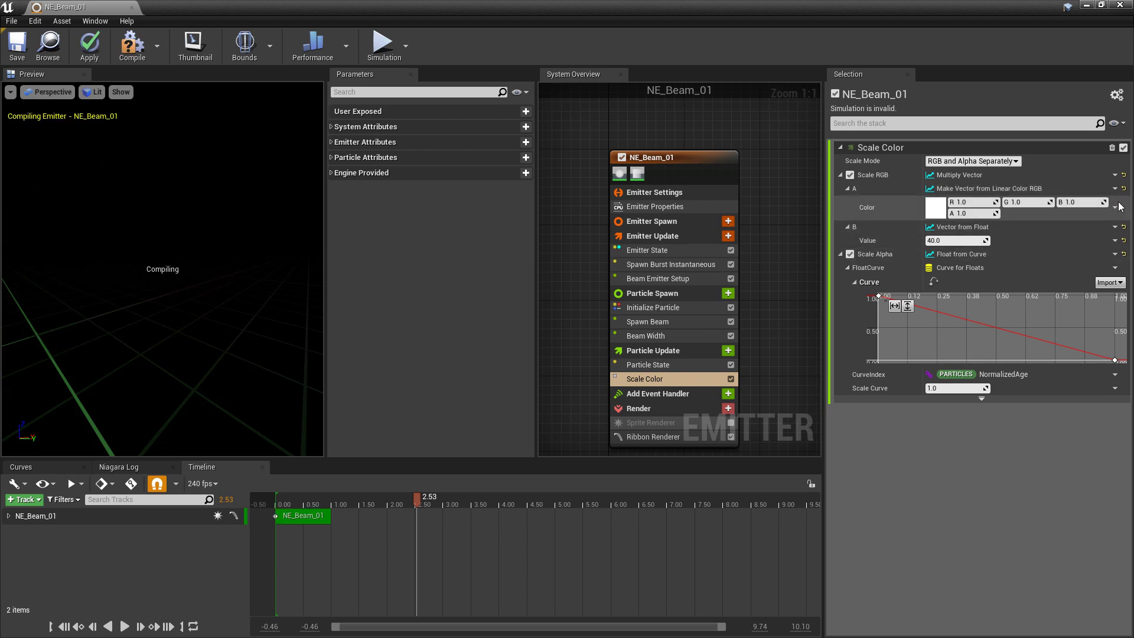
click(1115, 208)
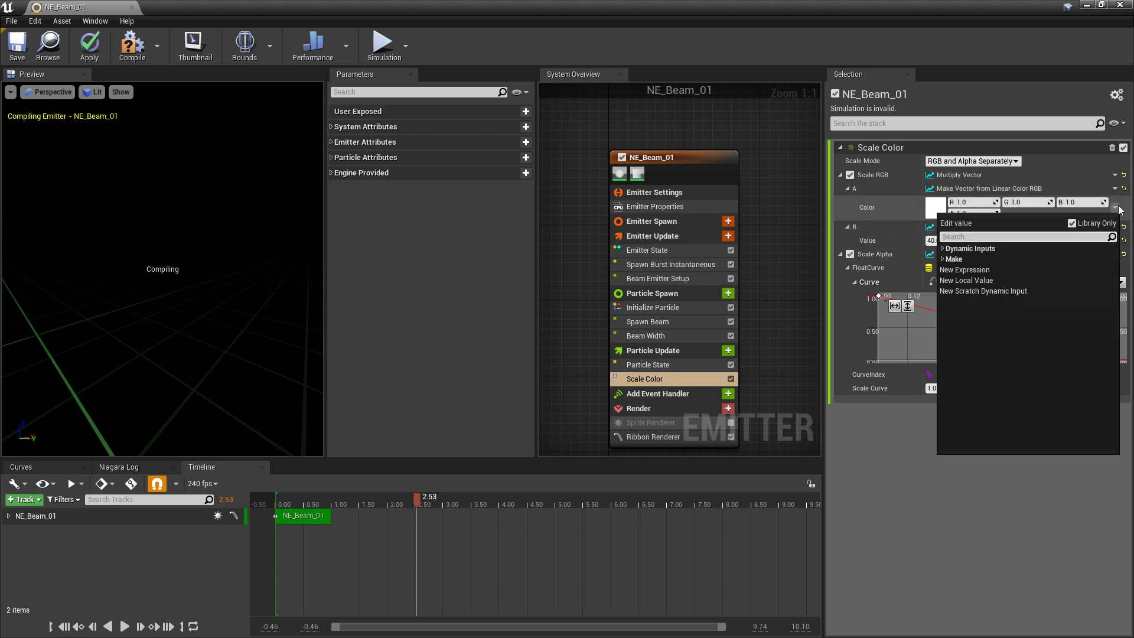
text(cur)
key(Return)
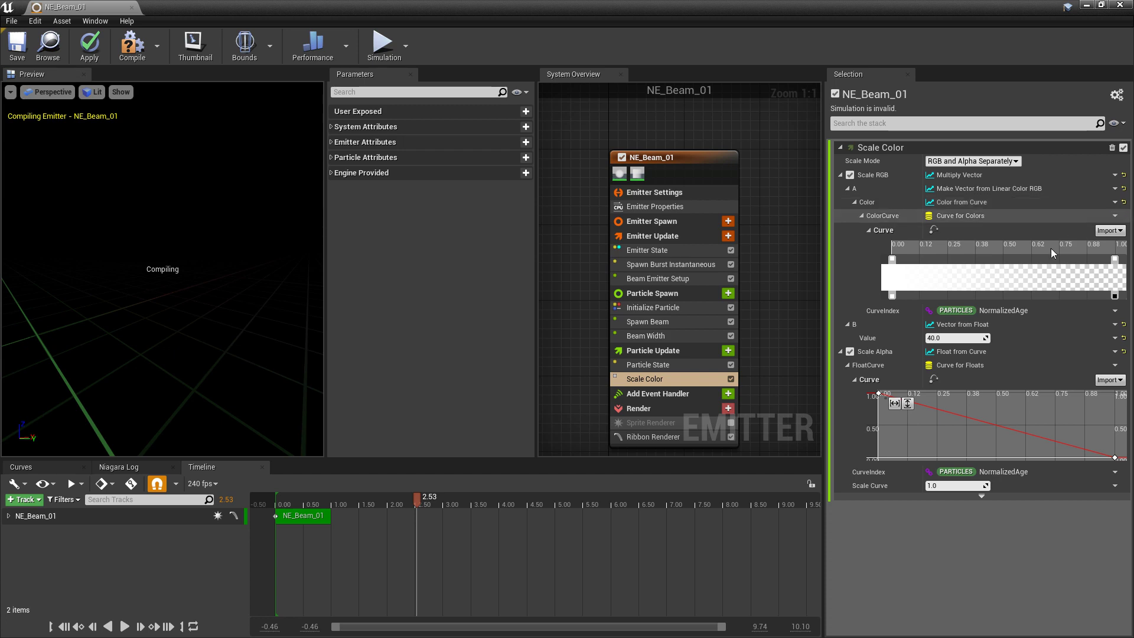
Color the start key of the Scale Color gradient bright blue (sRGB 00C2FF) and add a green key at about 0.14
double_click(892, 260)
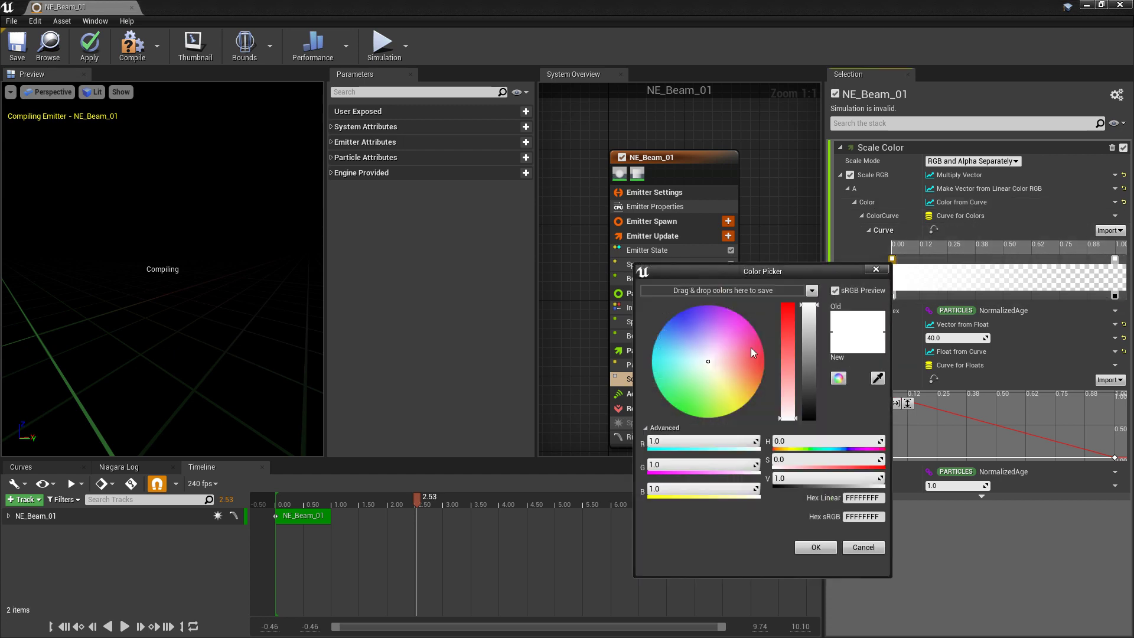
drag(710, 372, 652, 331)
click(815, 547)
click(922, 260)
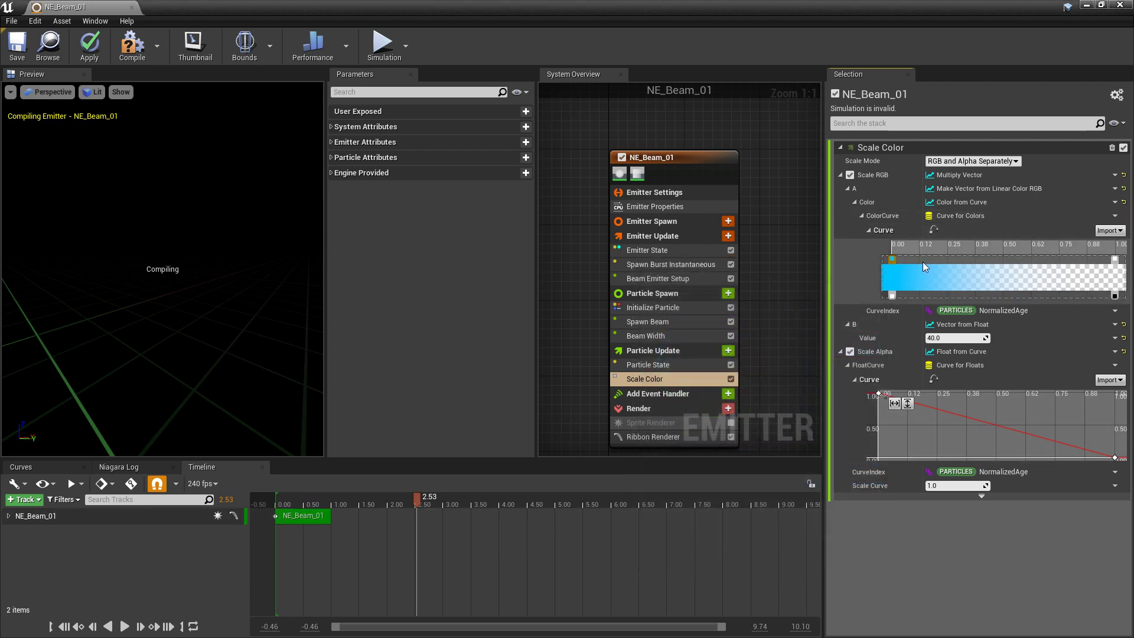
double_click(923, 261)
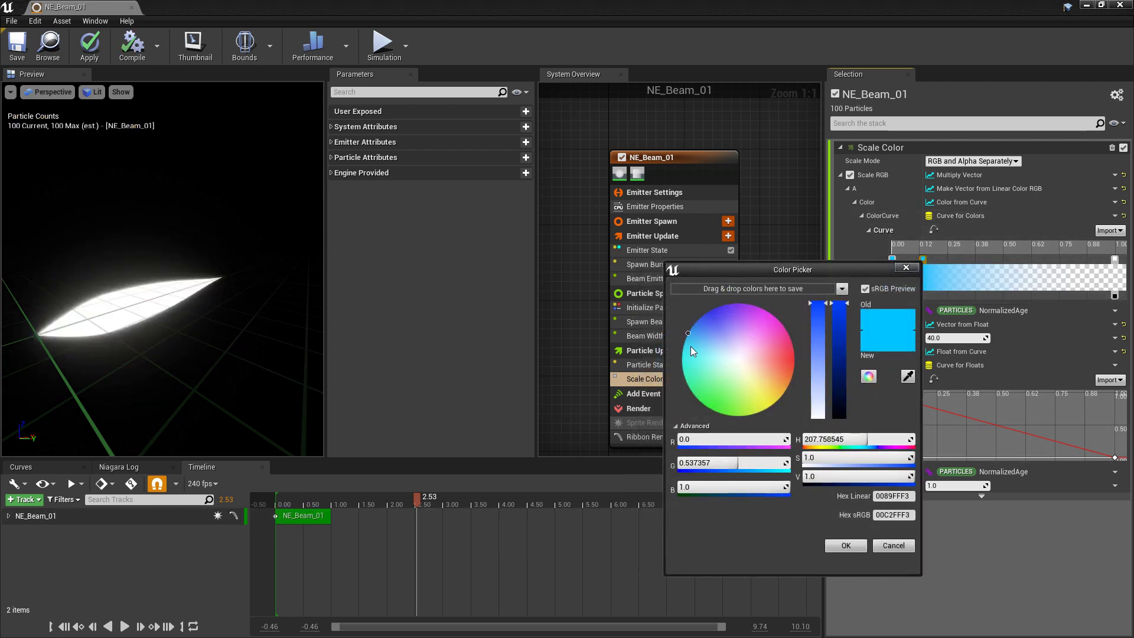
drag(683, 353, 689, 396)
click(846, 546)
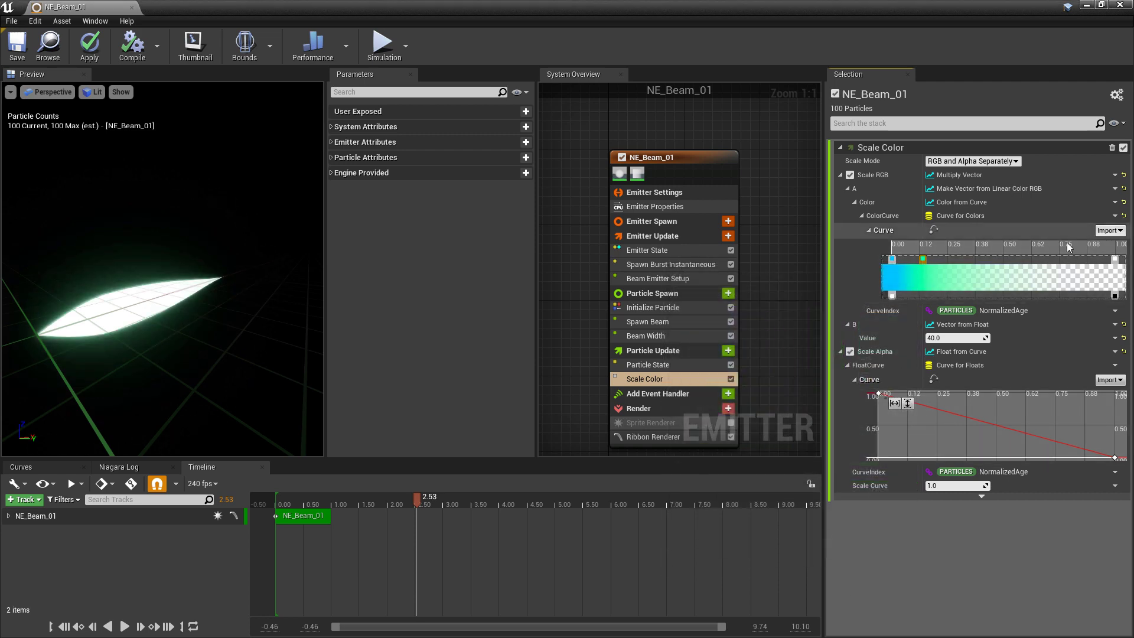
Add an orange key at about 0.42 on the color gradient and color the end key magenta (sRGB FF00D8)
click(984, 260)
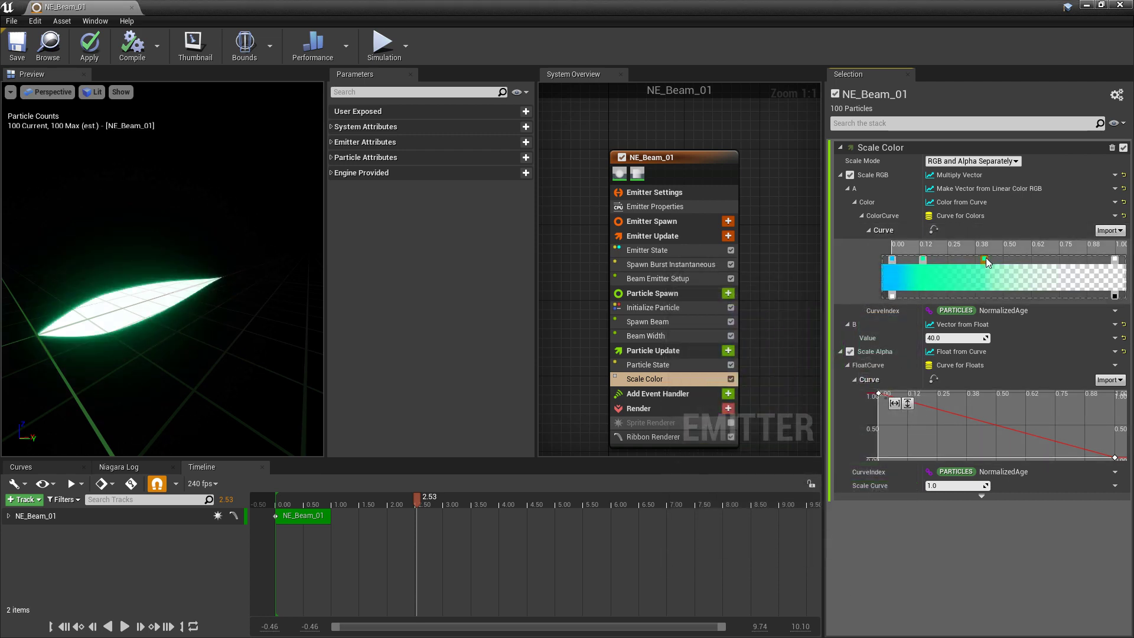
double_click(985, 260)
drag(813, 410, 870, 377)
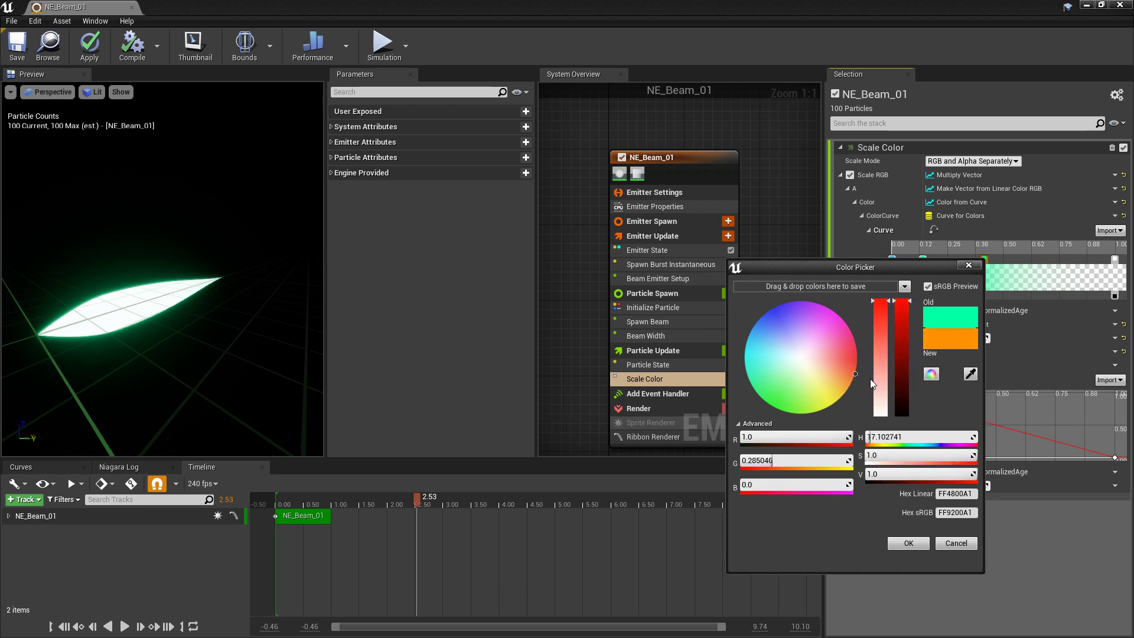
click(907, 542)
double_click(1114, 260)
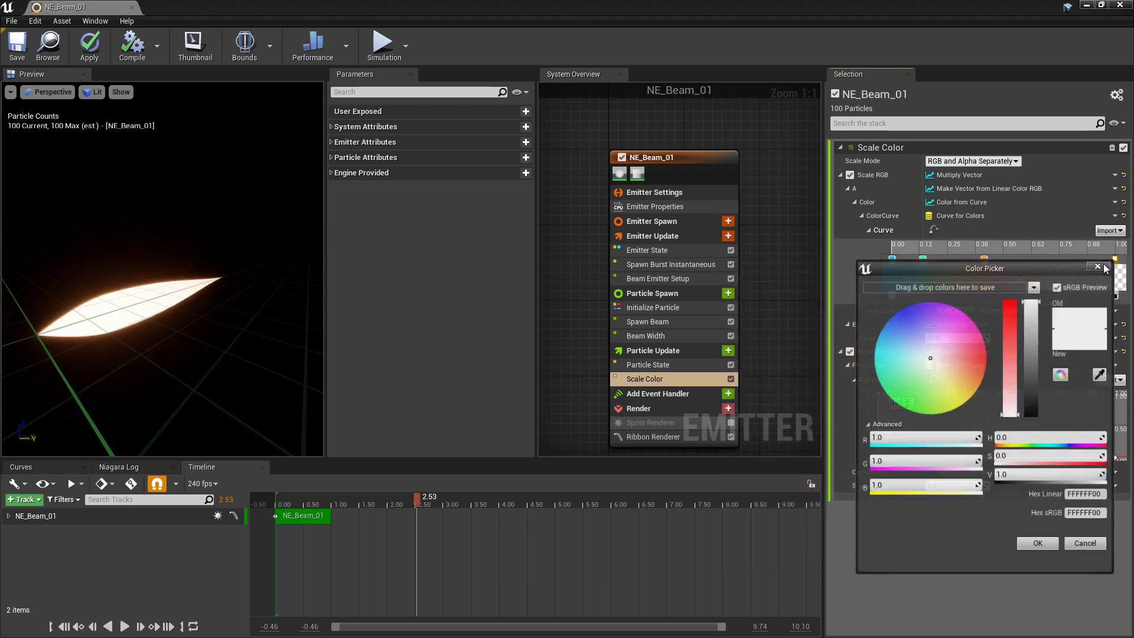
drag(962, 358, 979, 316)
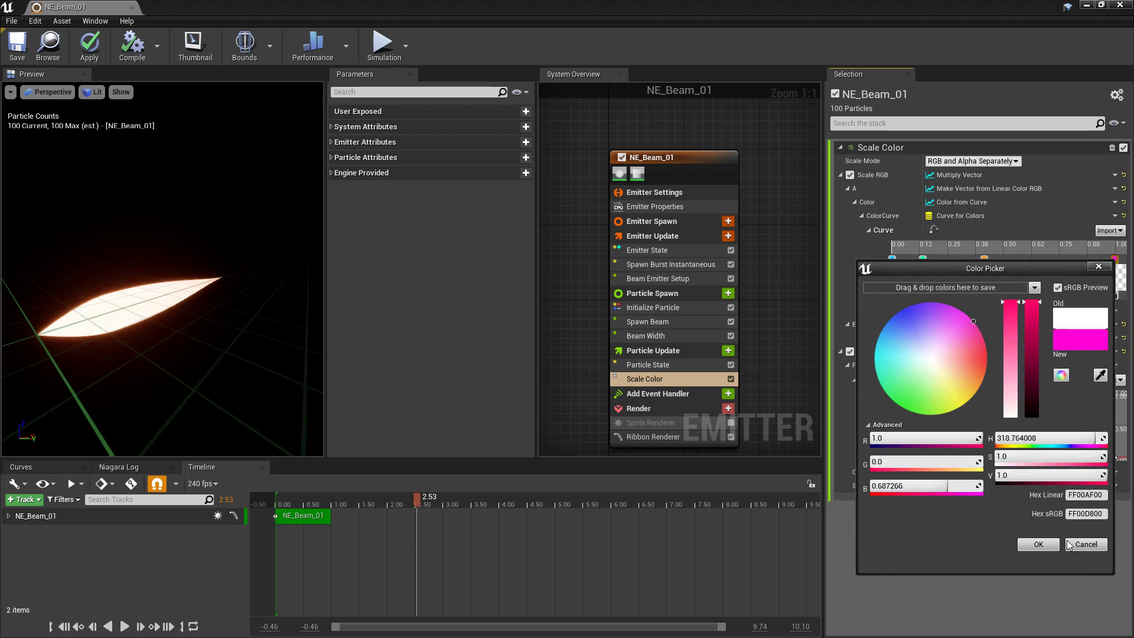
click(1038, 544)
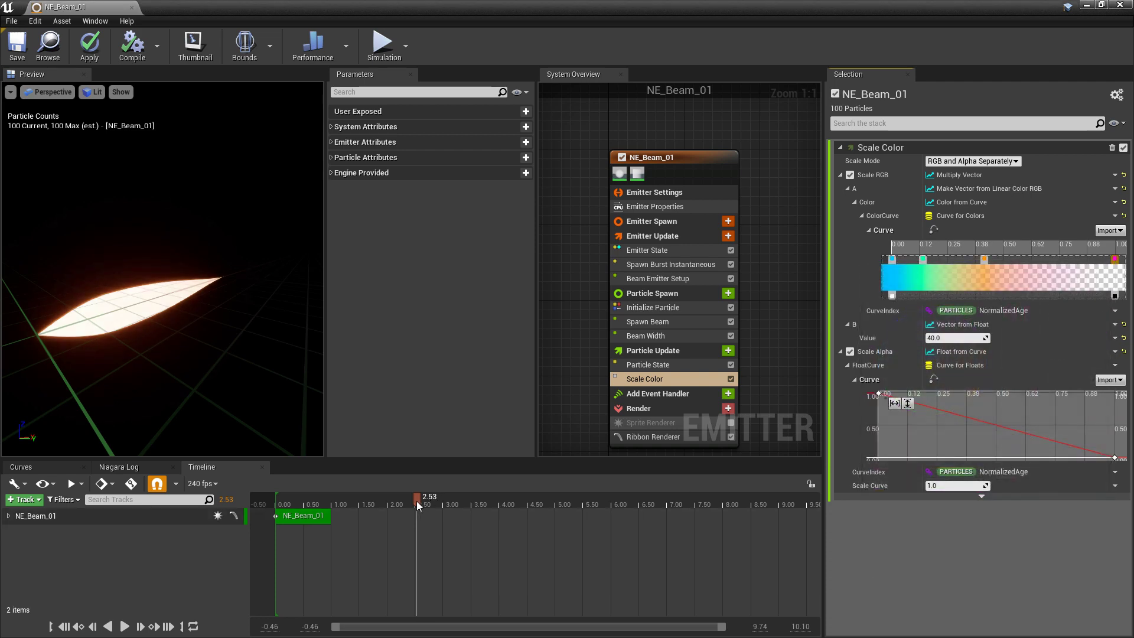
Replay the simulation from the start and scrub the timeline back to about 0.72 to check the beam's color over time
drag(416, 500, 276, 508)
key(space)
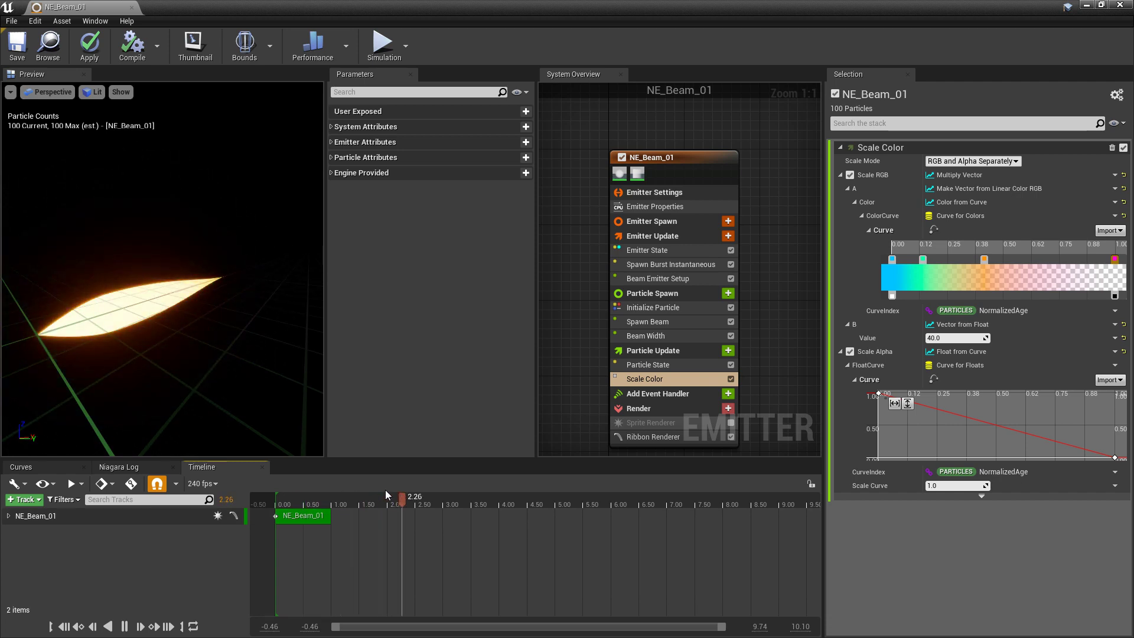
key(space)
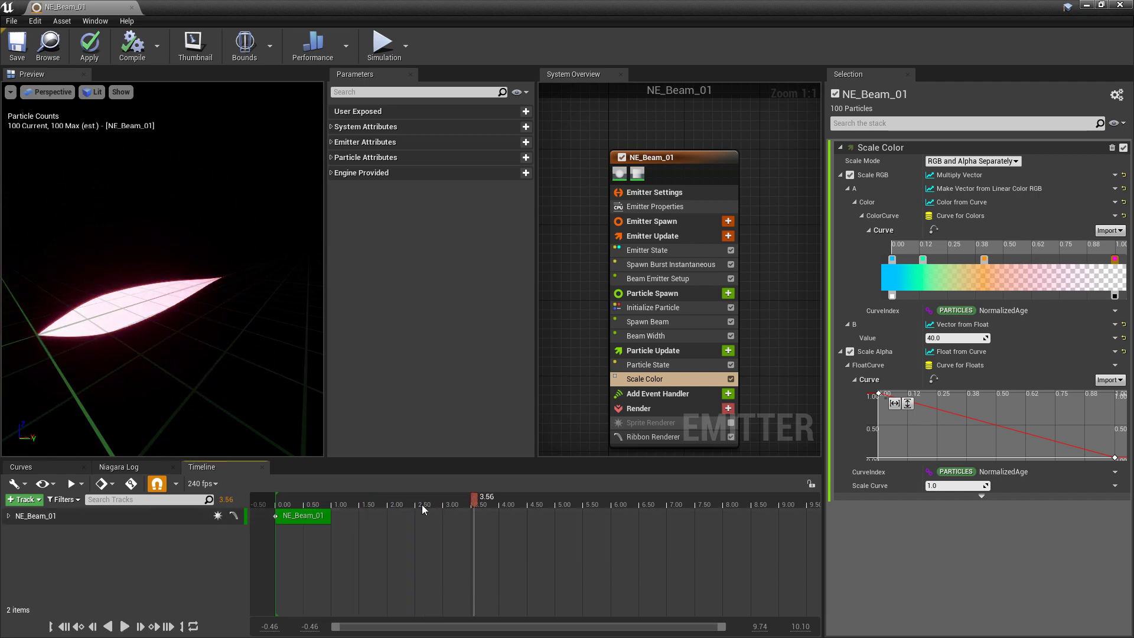
drag(422, 504, 314, 502)
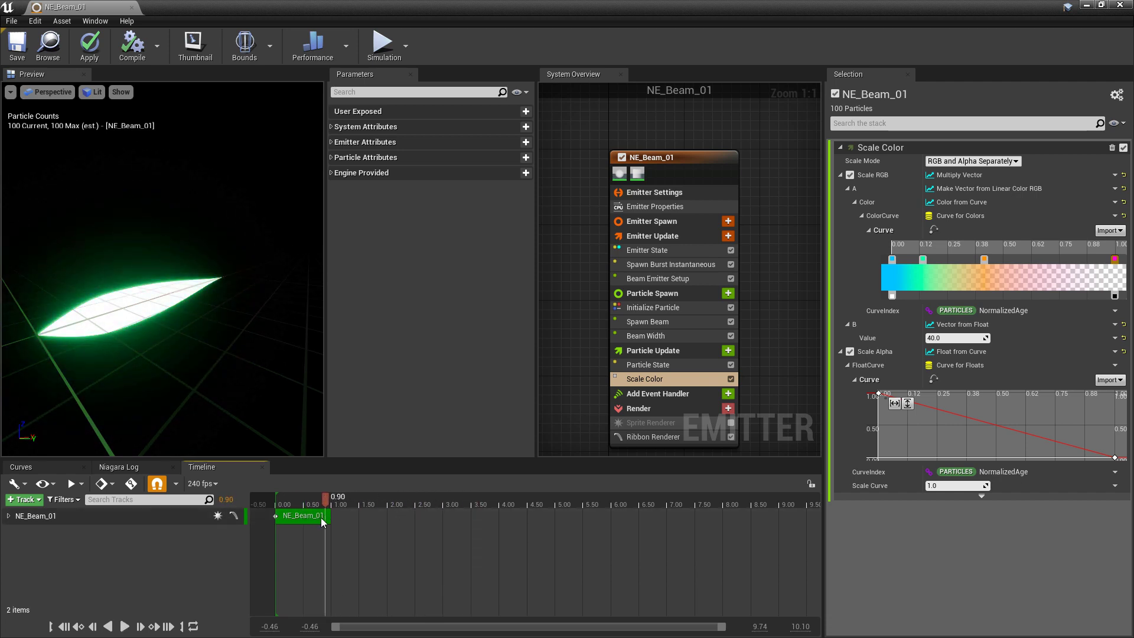
Set the CurveIndex of the color curve to Particles RibbonLinkOrder and apply the emitter changes
click(1114, 310)
text(ribbon)
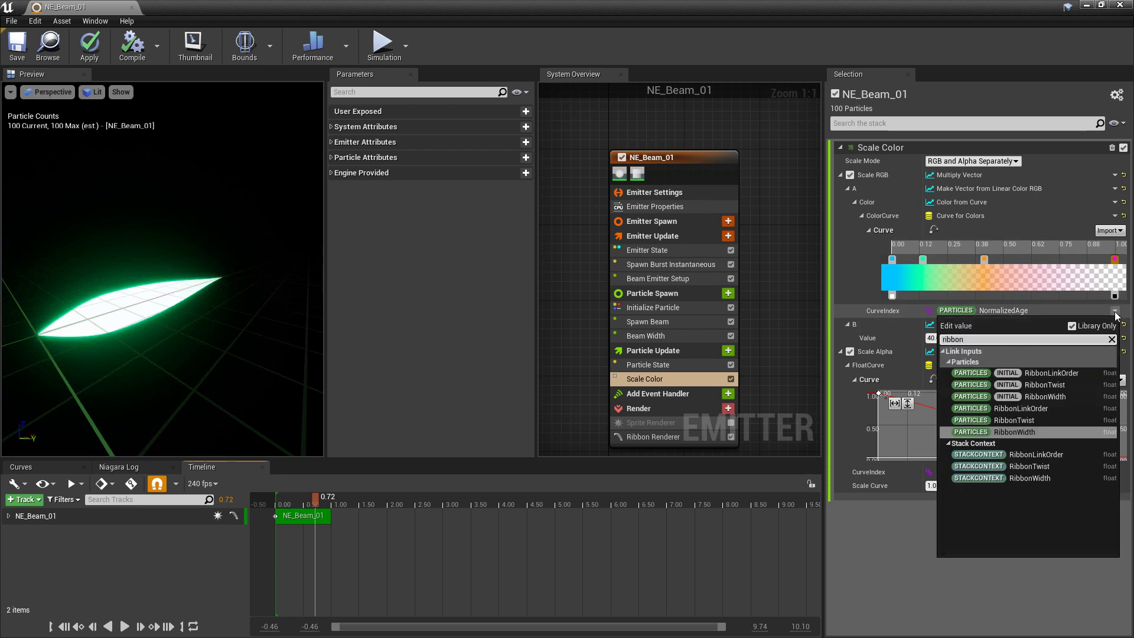
click(1025, 408)
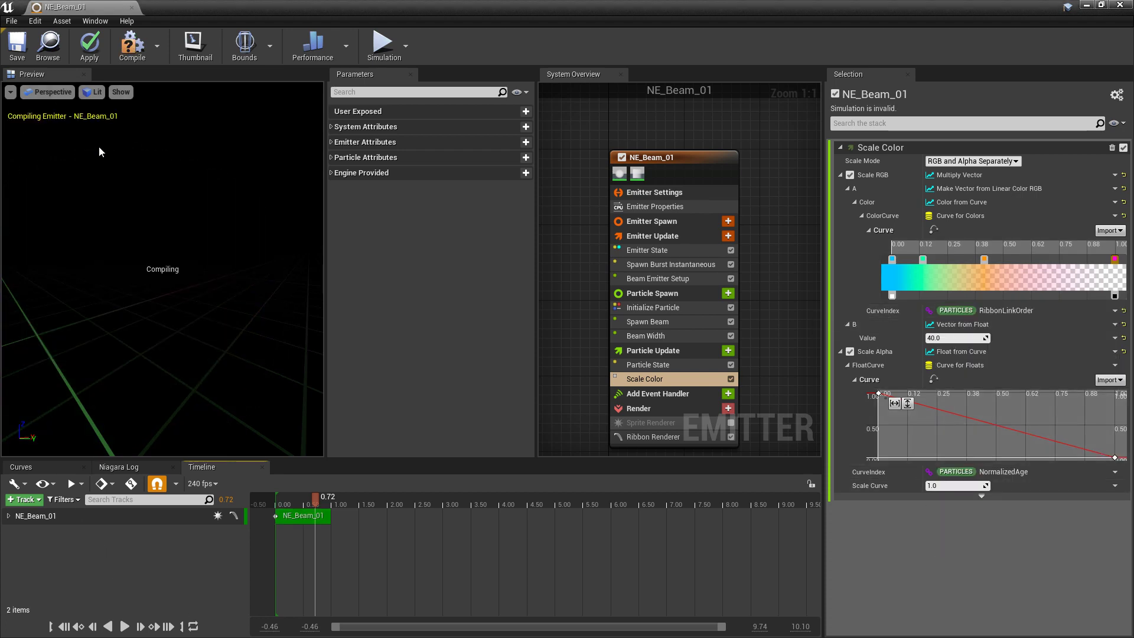
click(89, 46)
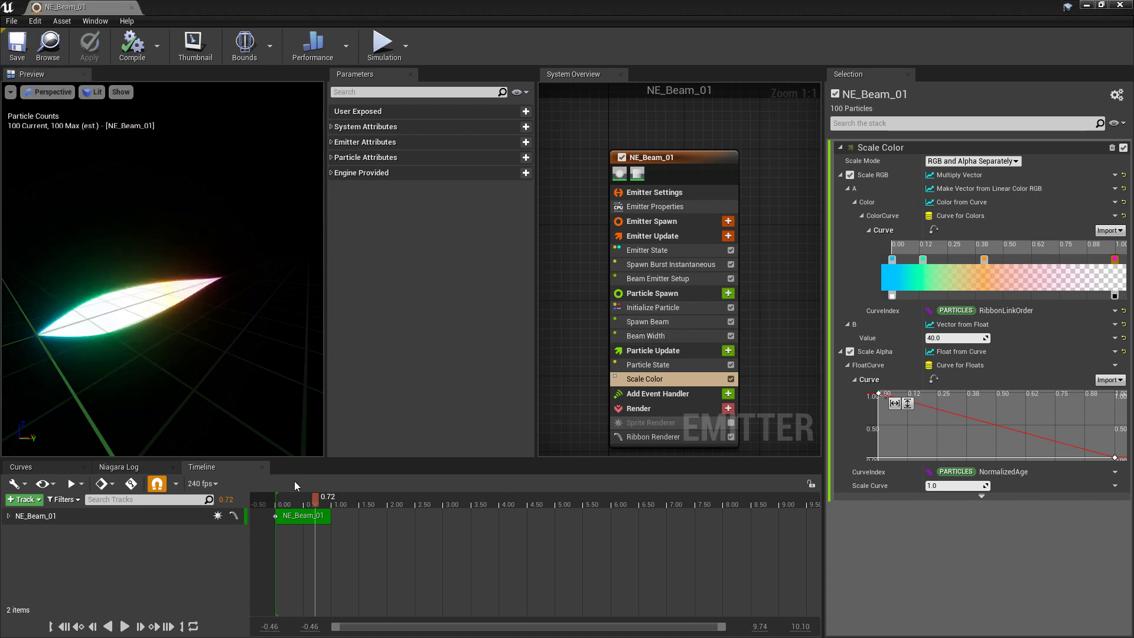
Play the simulation from the start and scrub back to about 0.12 to check the gradient along the beam
drag(318, 502, 275, 516)
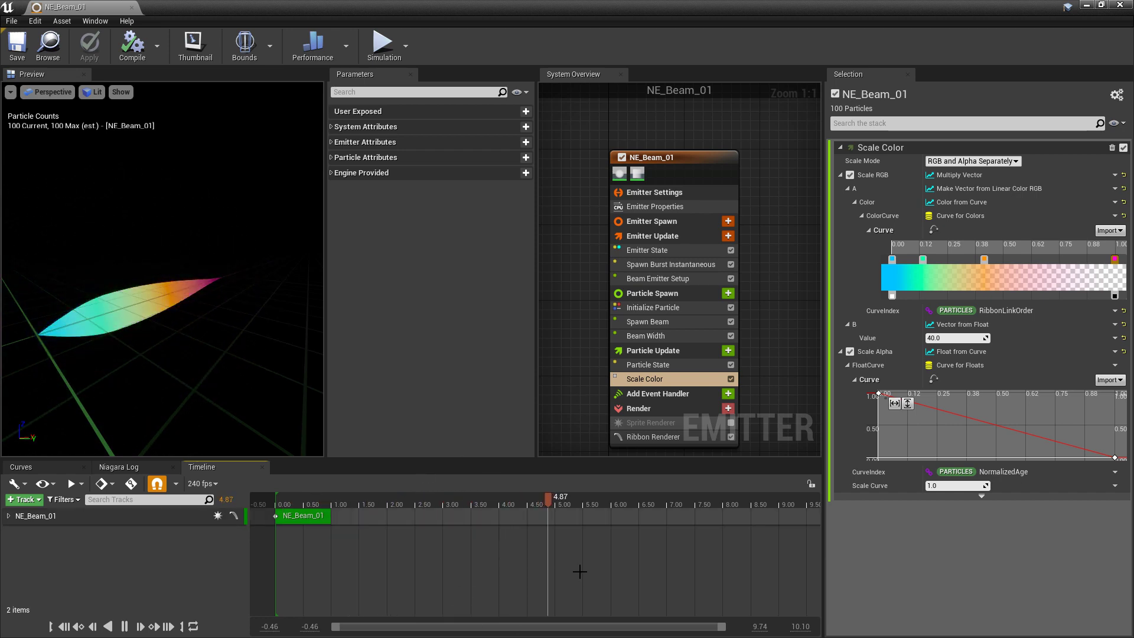
key(space)
drag(580, 571, 282, 518)
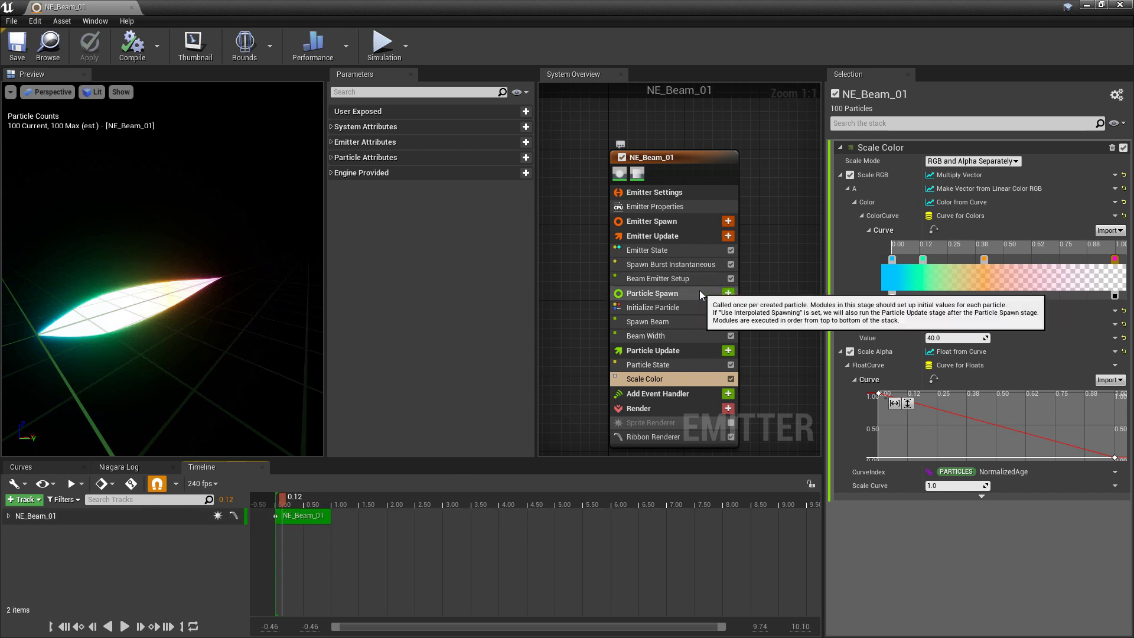
Set Beam Start in the Beam Emitter Setup module to Make Vector and save the emitter
click(682, 278)
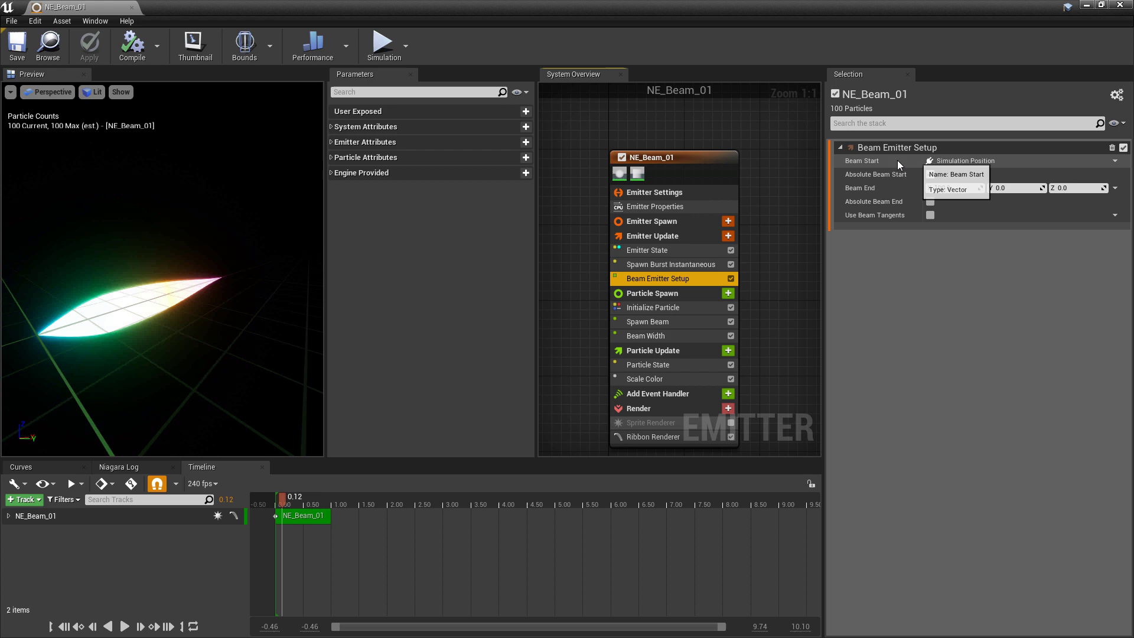
click(1114, 161)
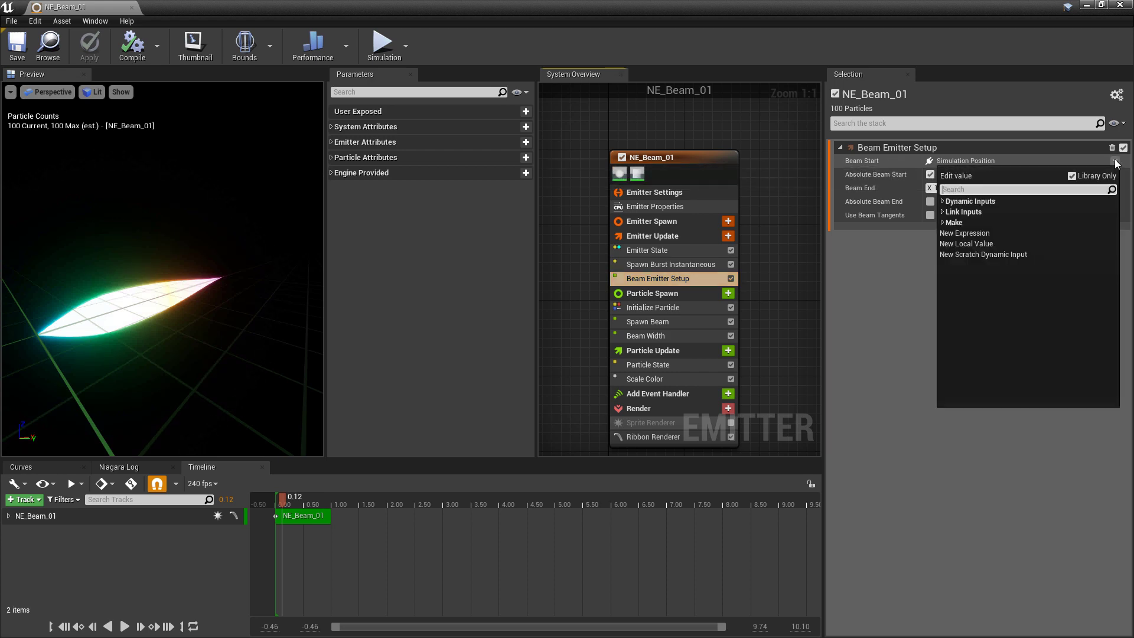
text(make)
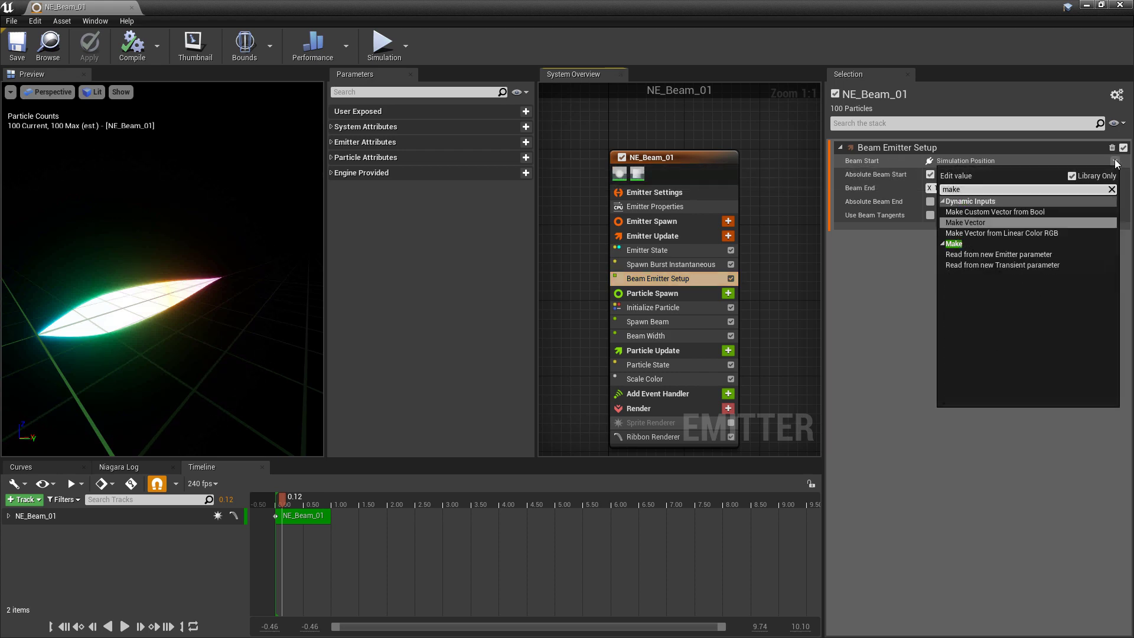
key(Return)
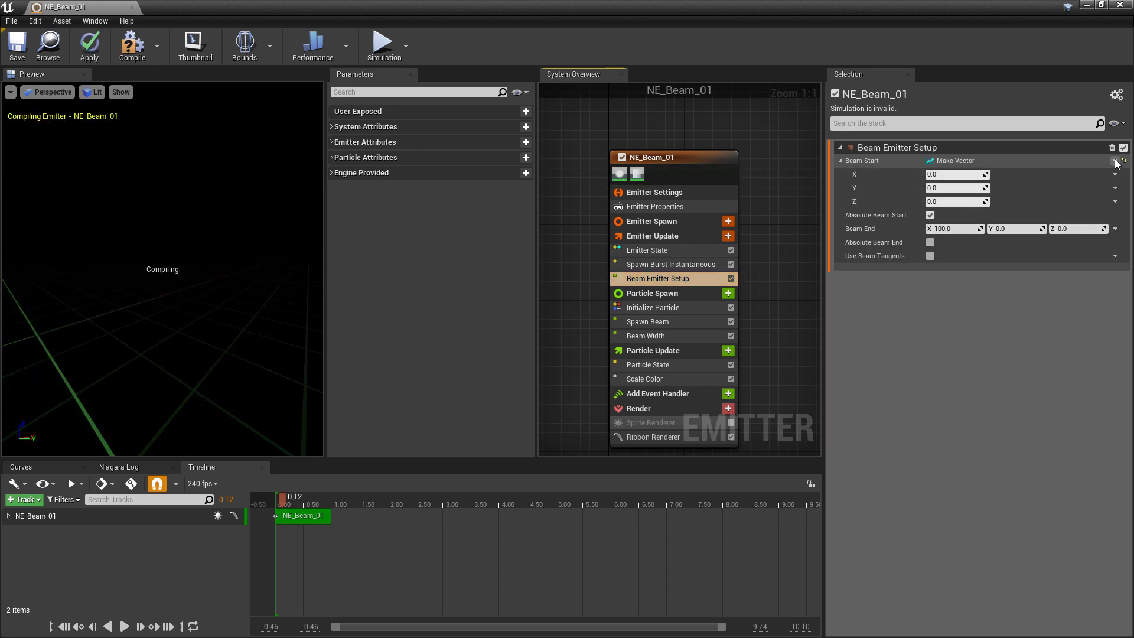
click(13, 50)
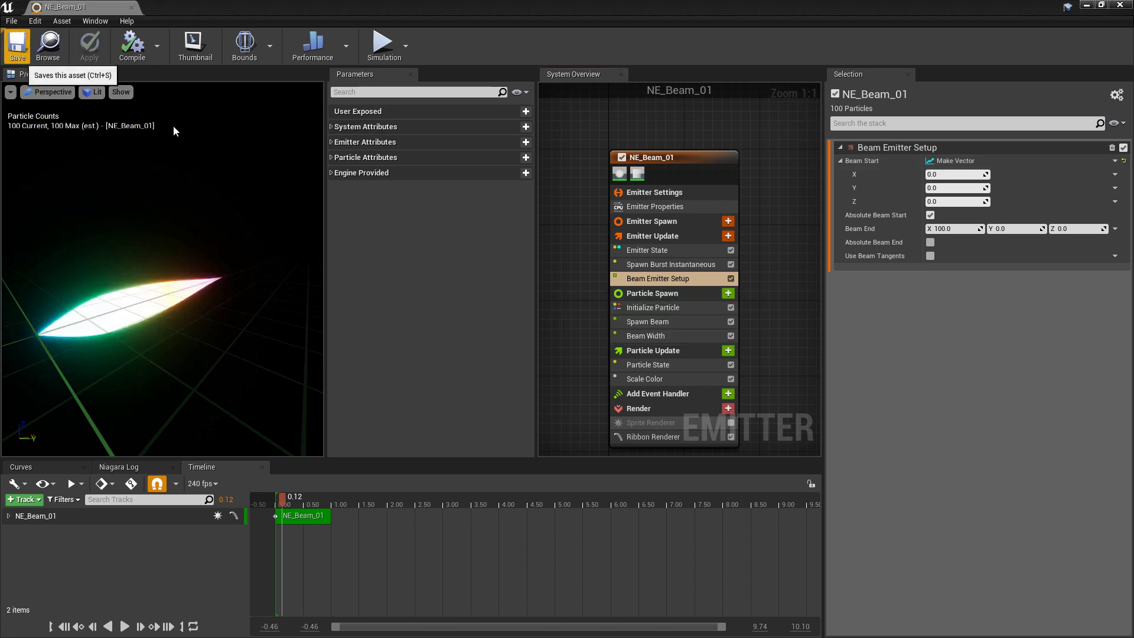
Try shifting Beam Start along Y and resetting it to 0, and try a Beam End X of about 135.6
drag(939, 188, 992, 187)
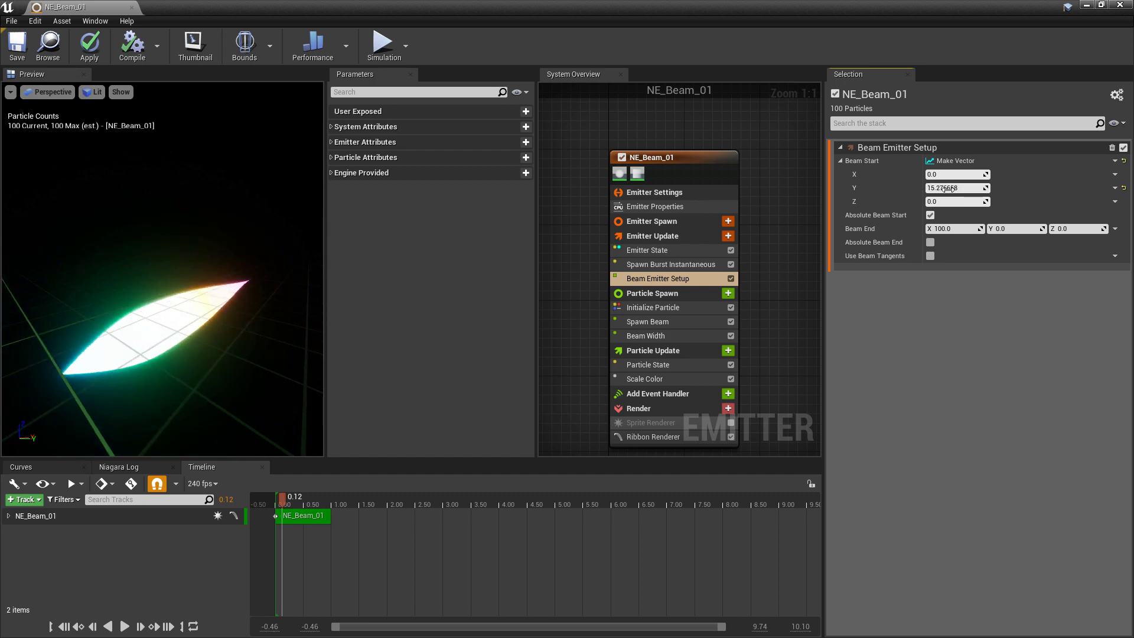
text(0)
key(Return)
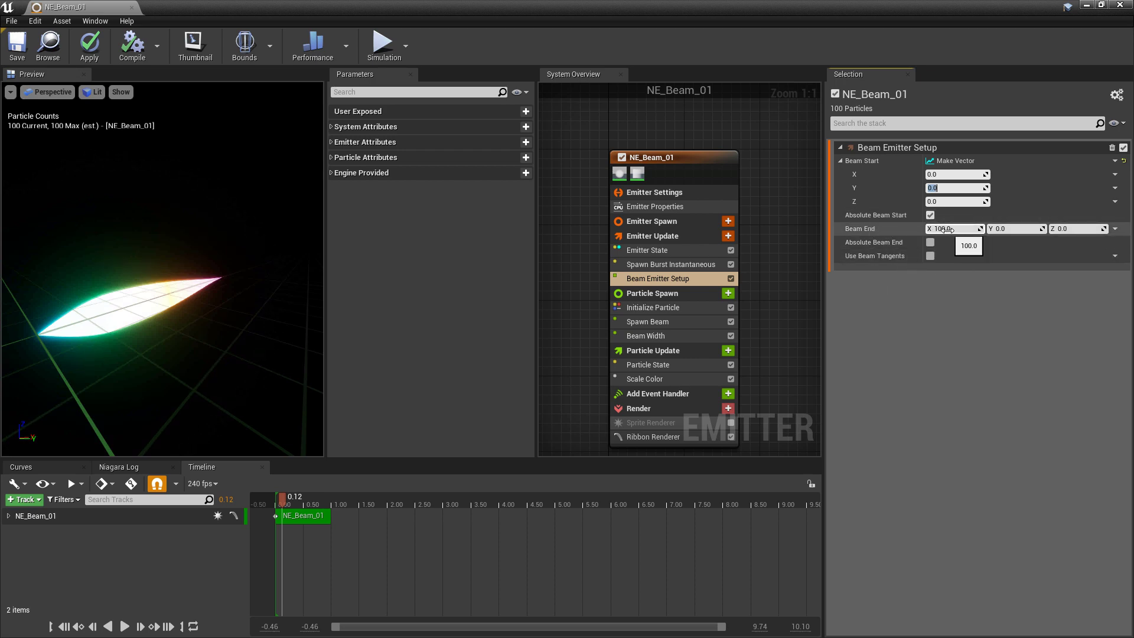
drag(945, 228, 971, 229)
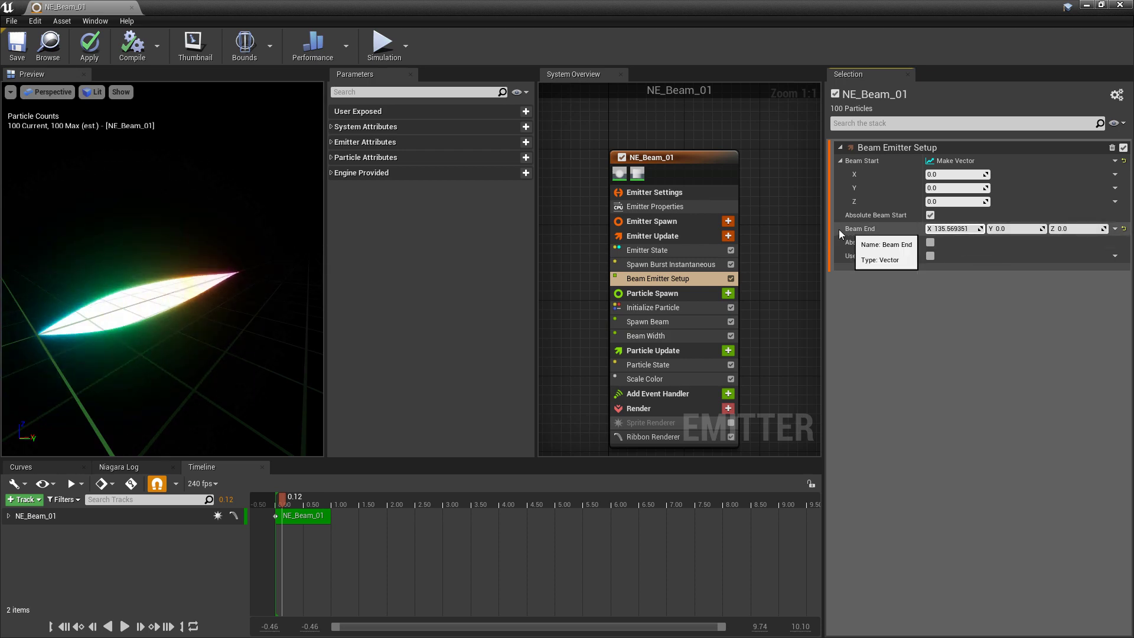
Set Beam End to Make Vector and test its X component at about 13.8
click(1114, 230)
text(make)
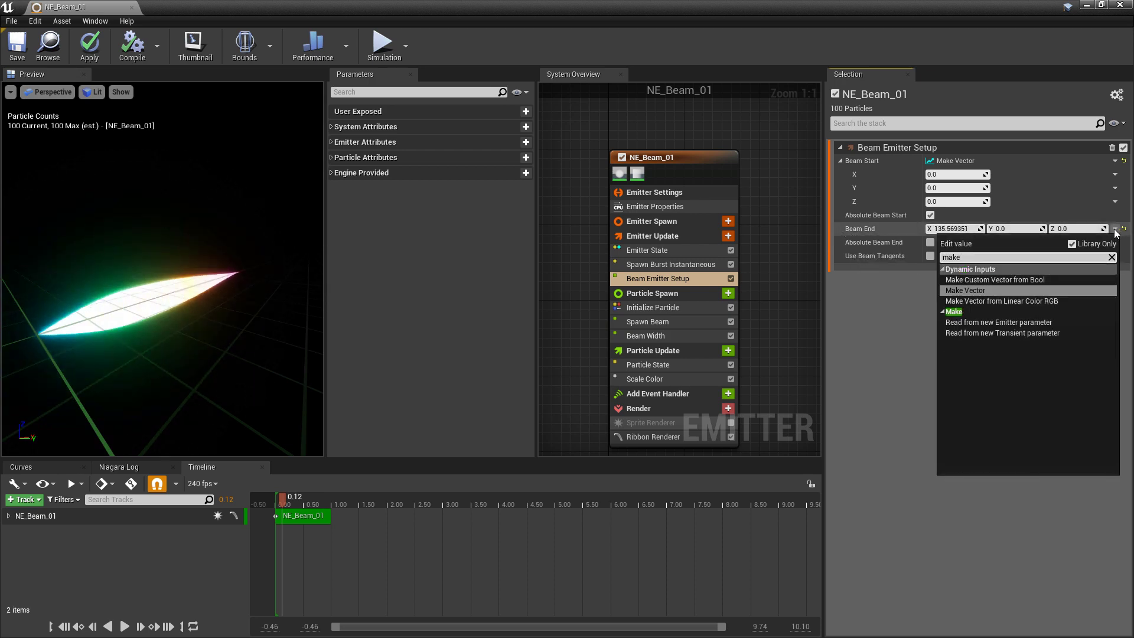
key(Return)
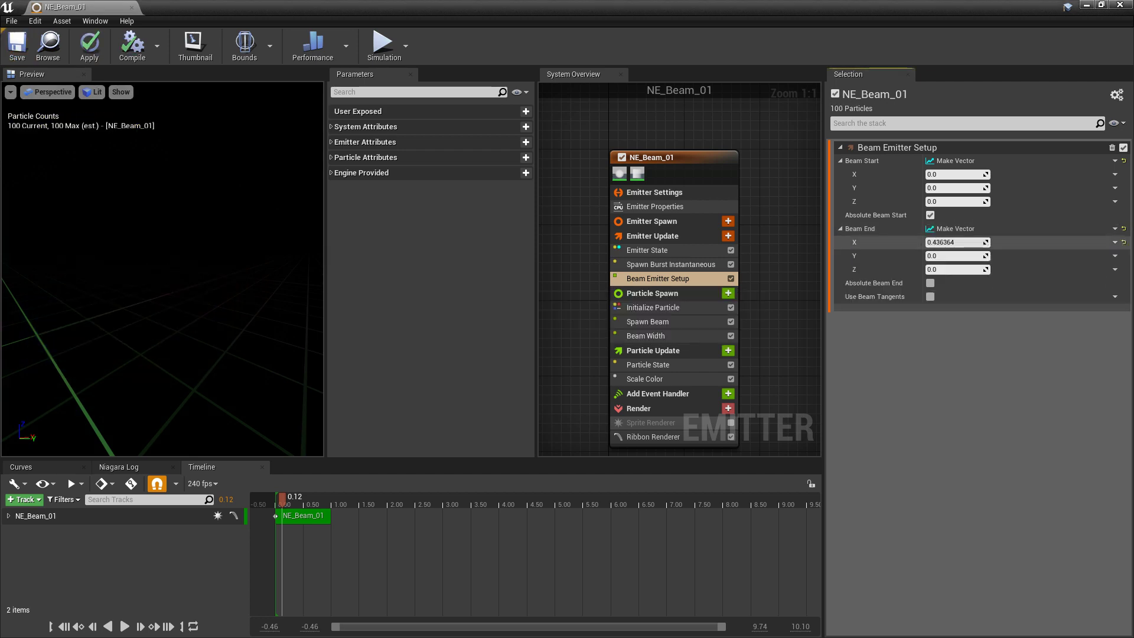
drag(945, 242, 1118, 232)
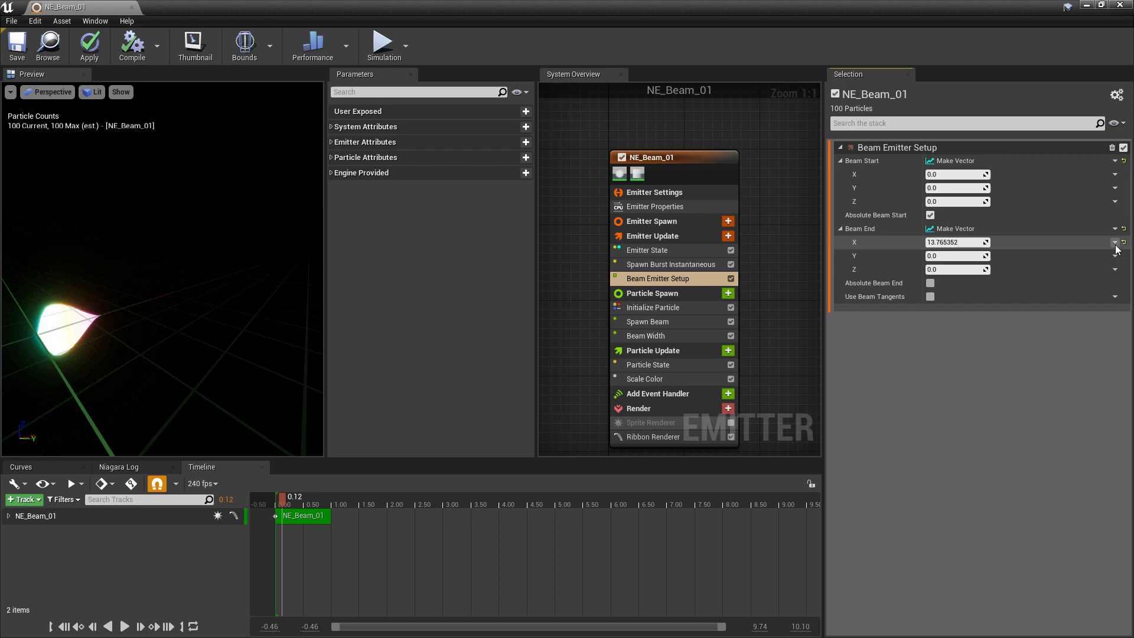
Drive Beam End's X with Float from Curve, set the key at time 1.0 to 180, and replay the simulation
click(1114, 242)
text(curve)
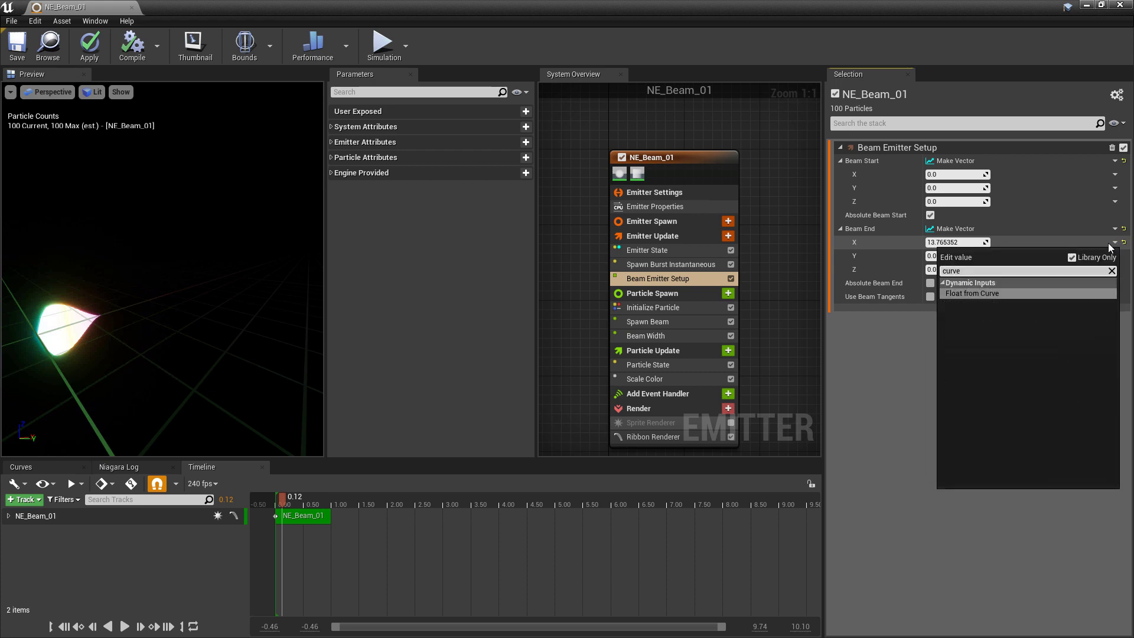
click(972, 293)
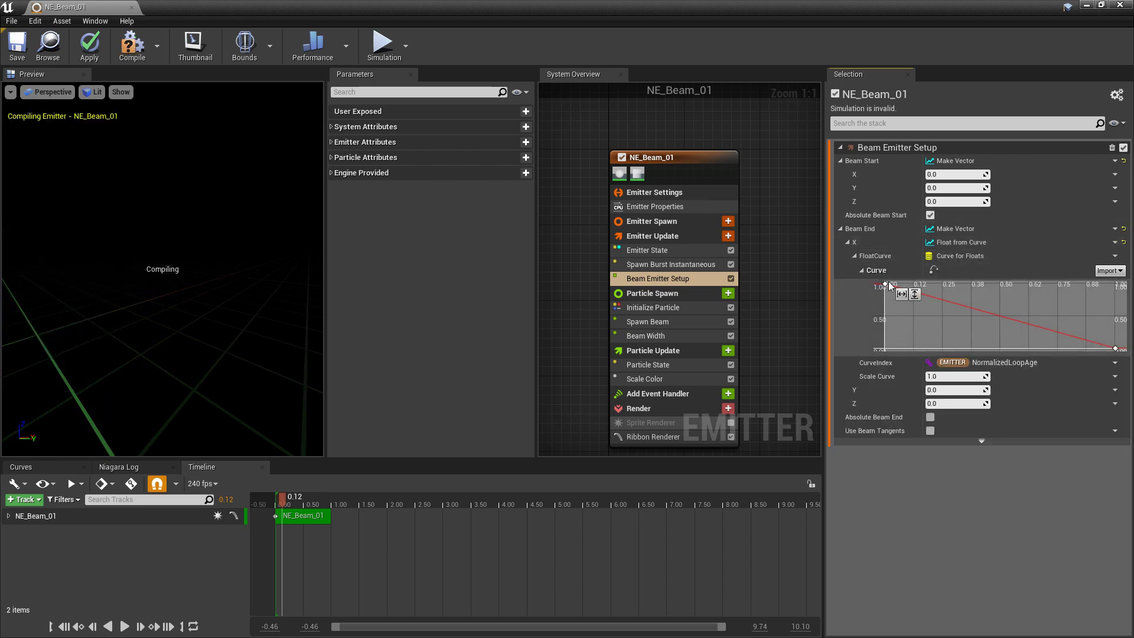
click(1114, 348)
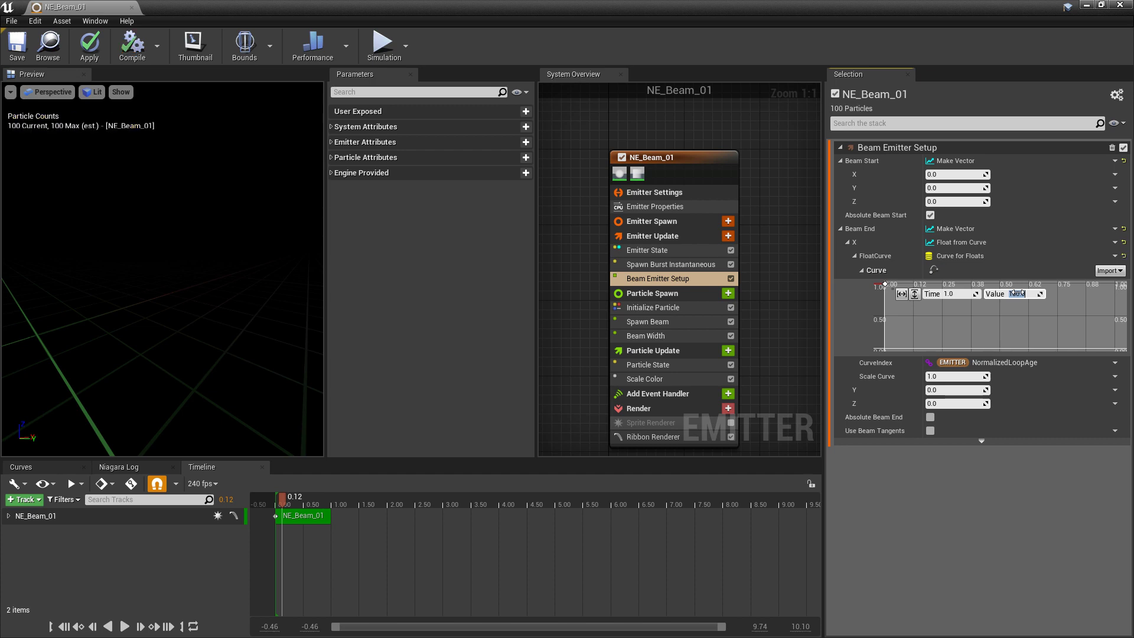
mouse_move(284, 505)
mouse_down()
mouse_move(328, 506)
mouse_move(274, 520)
mouse_up()
key(space)
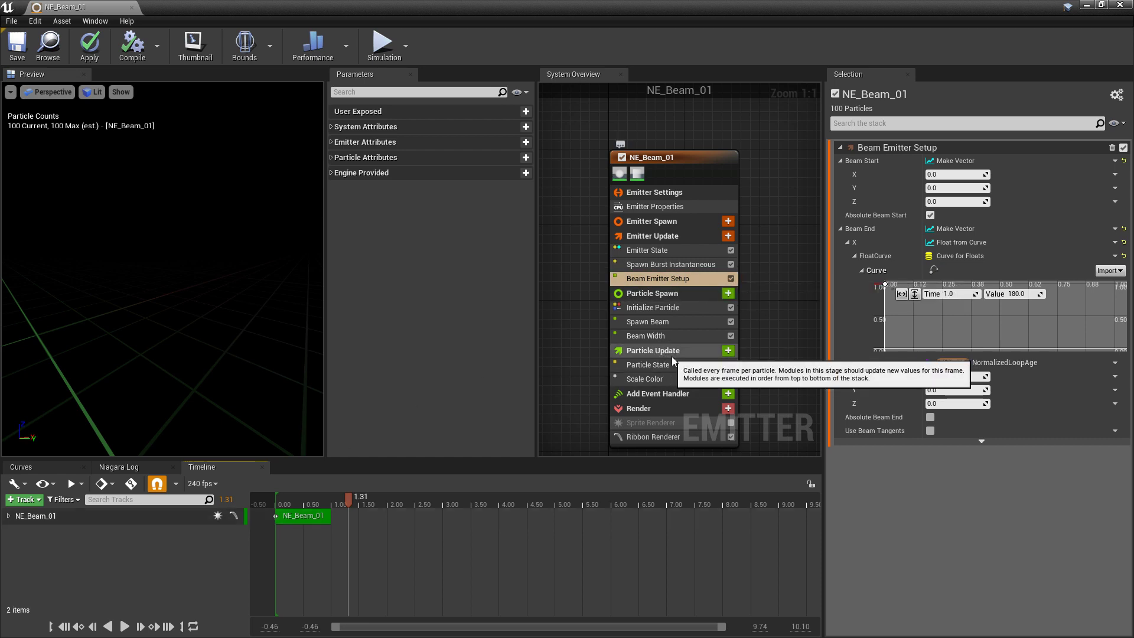
Add an Update Beam module to the Particle Update group and save the emitter
click(728, 351)
text(beam)
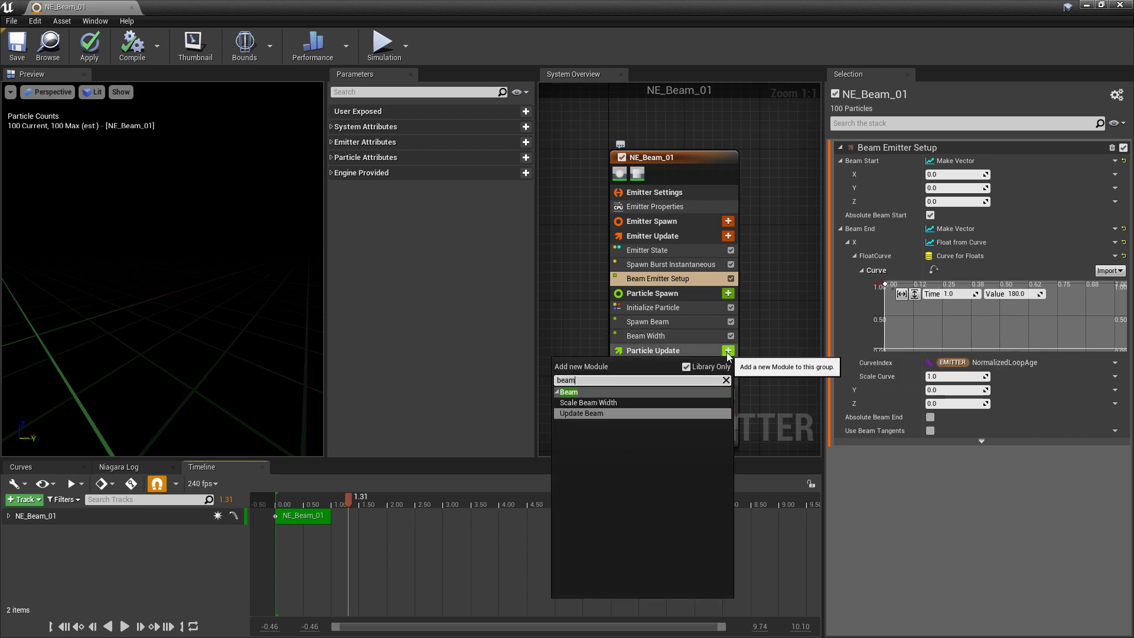
key(Return)
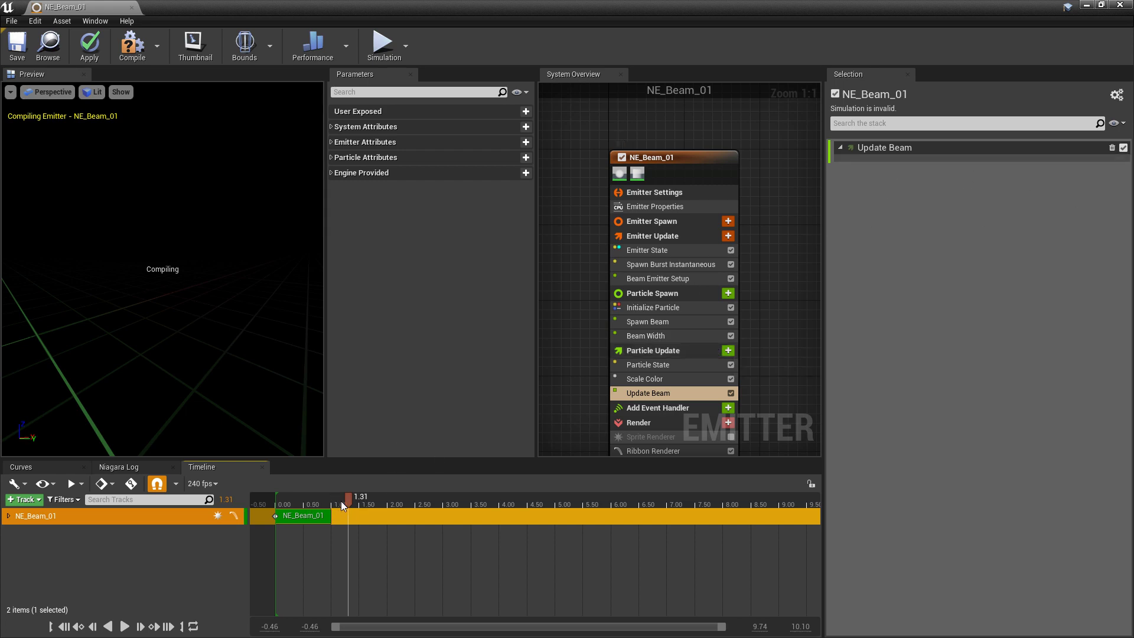
click(17, 48)
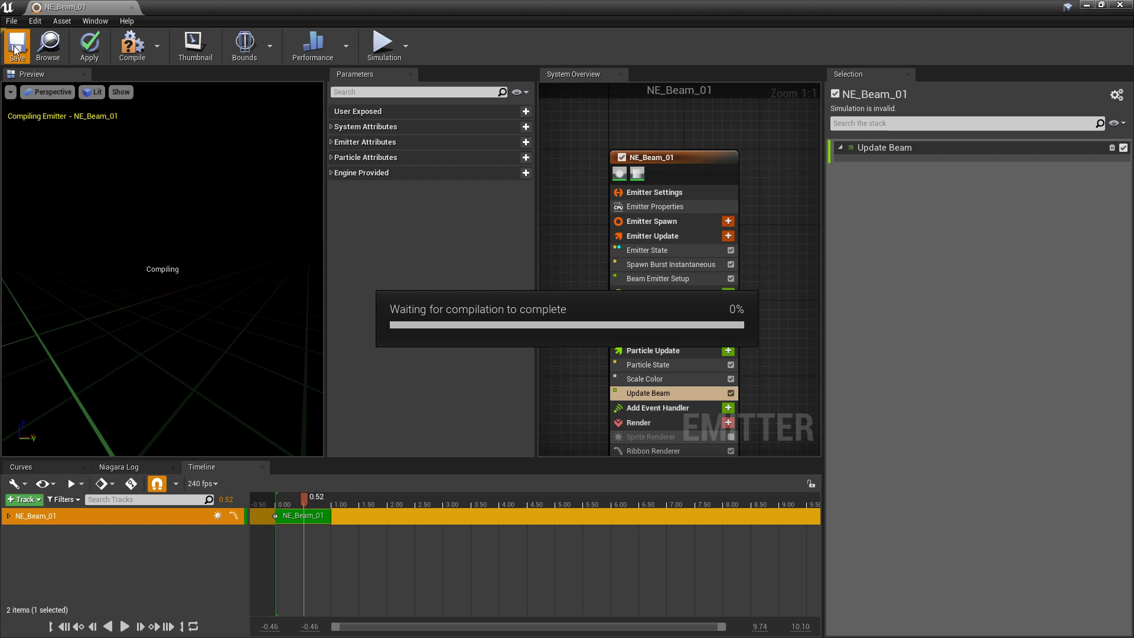
Play the simulation to check the growing beam and stop it at about 4.06 on the timeline
key(space)
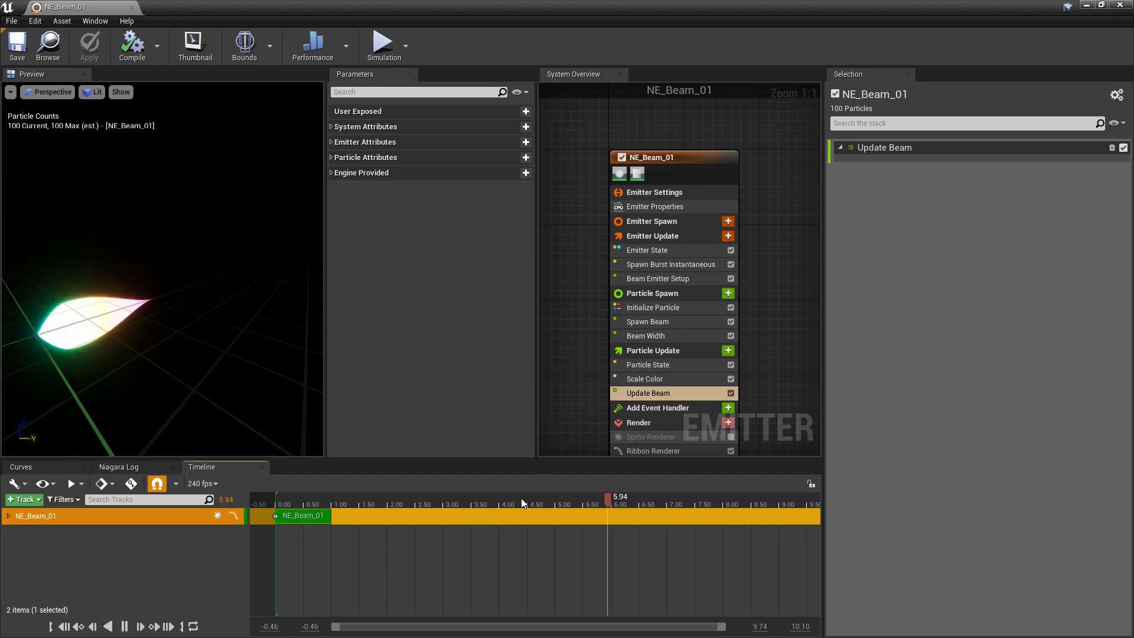
click(502, 505)
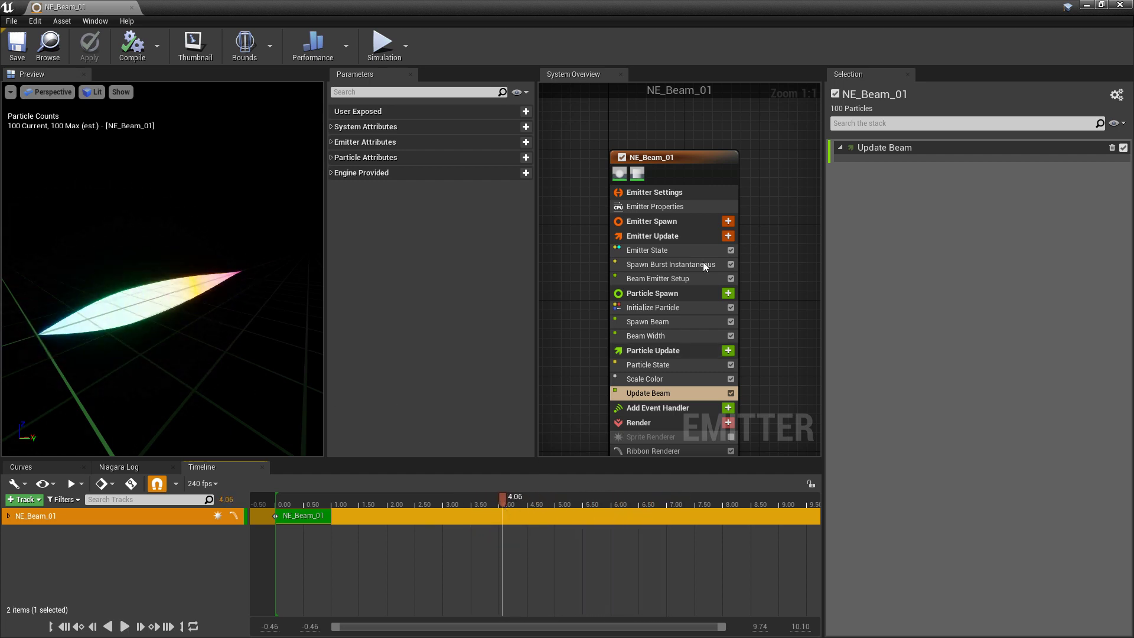
Enable Use Beam Tangents in Beam Emitter Setup, save the emitter, and scrub the timeline to preview the curved beam
click(649, 278)
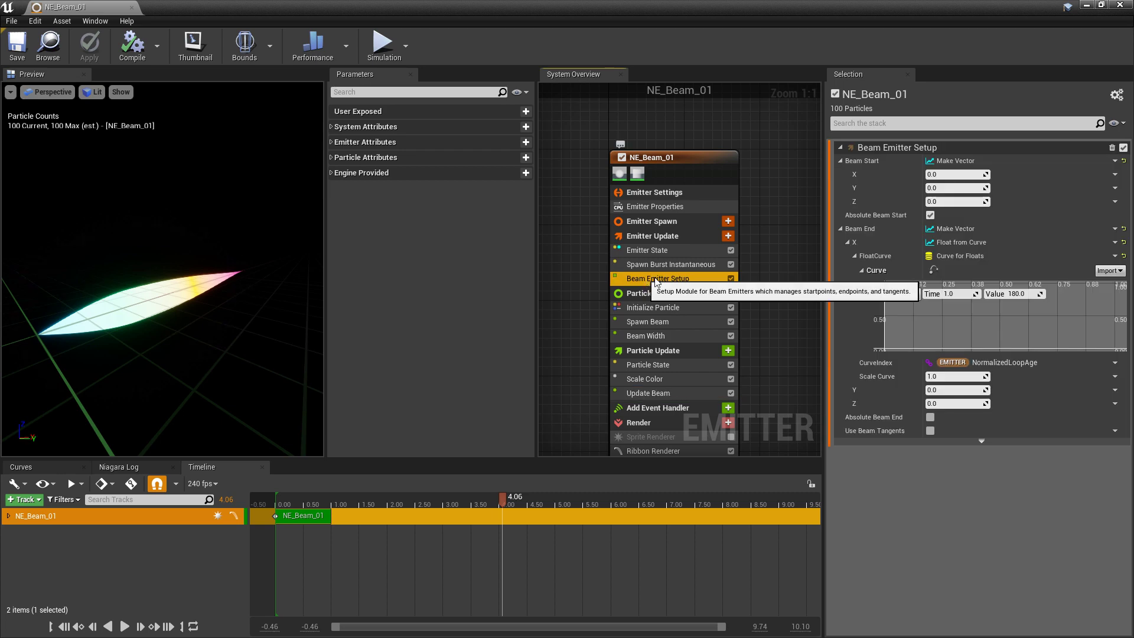
click(841, 229)
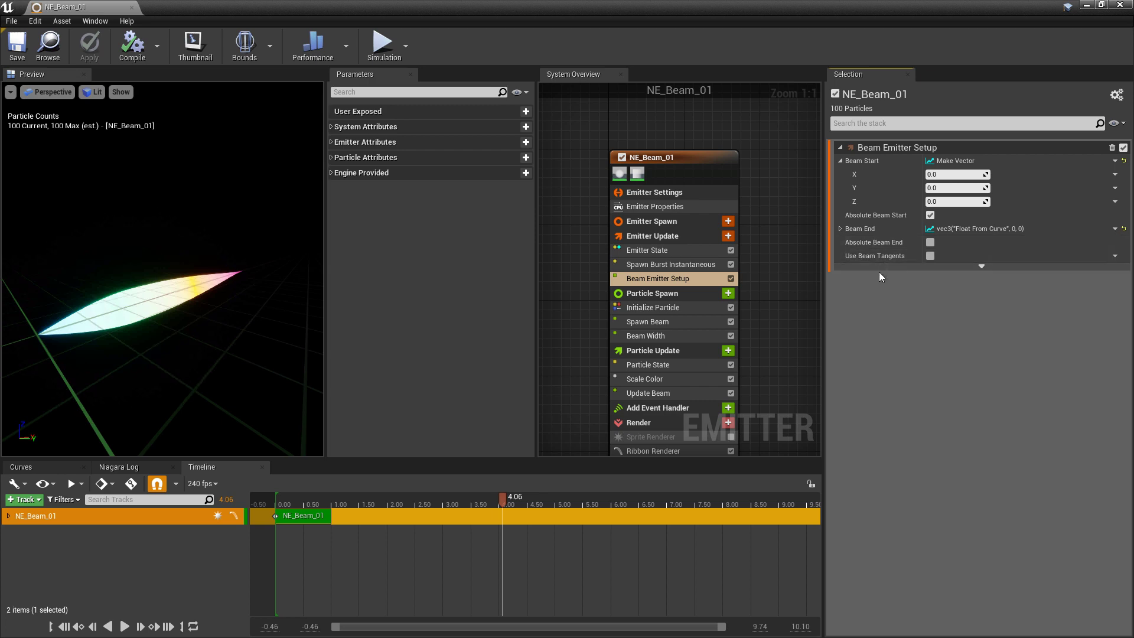
click(931, 256)
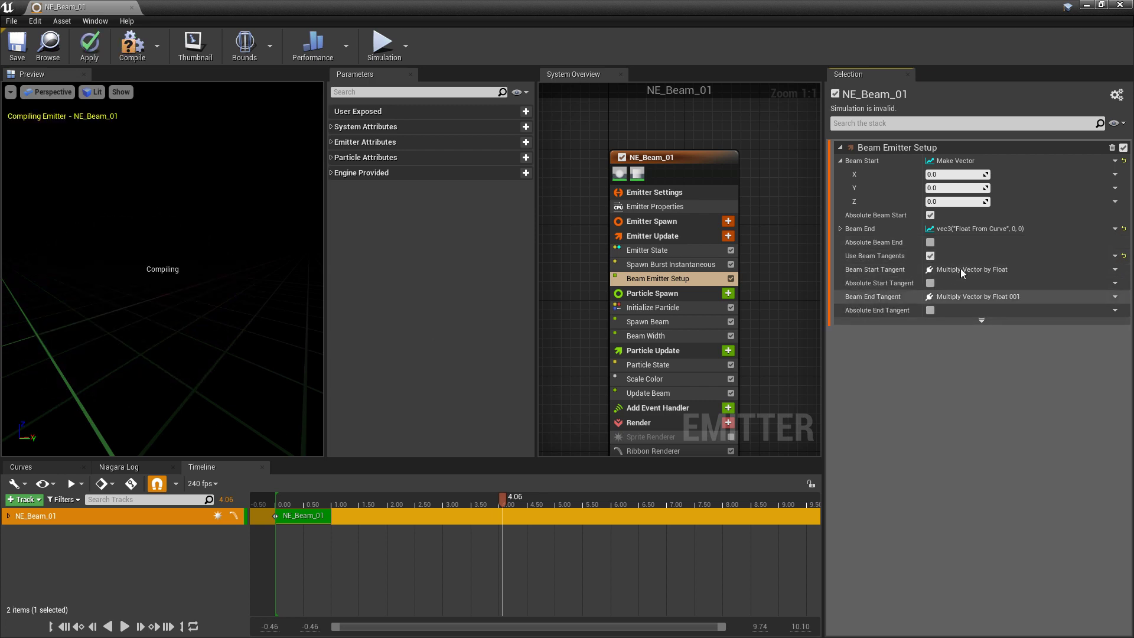
click(20, 50)
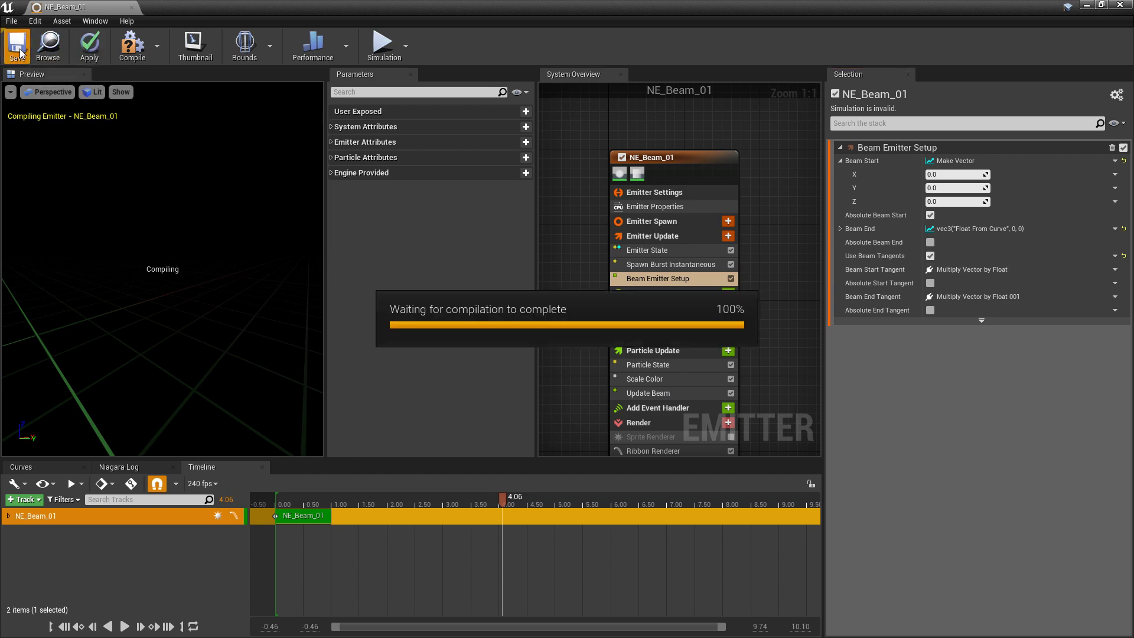
drag(115, 320, 245, 222)
drag(506, 503, 550, 523)
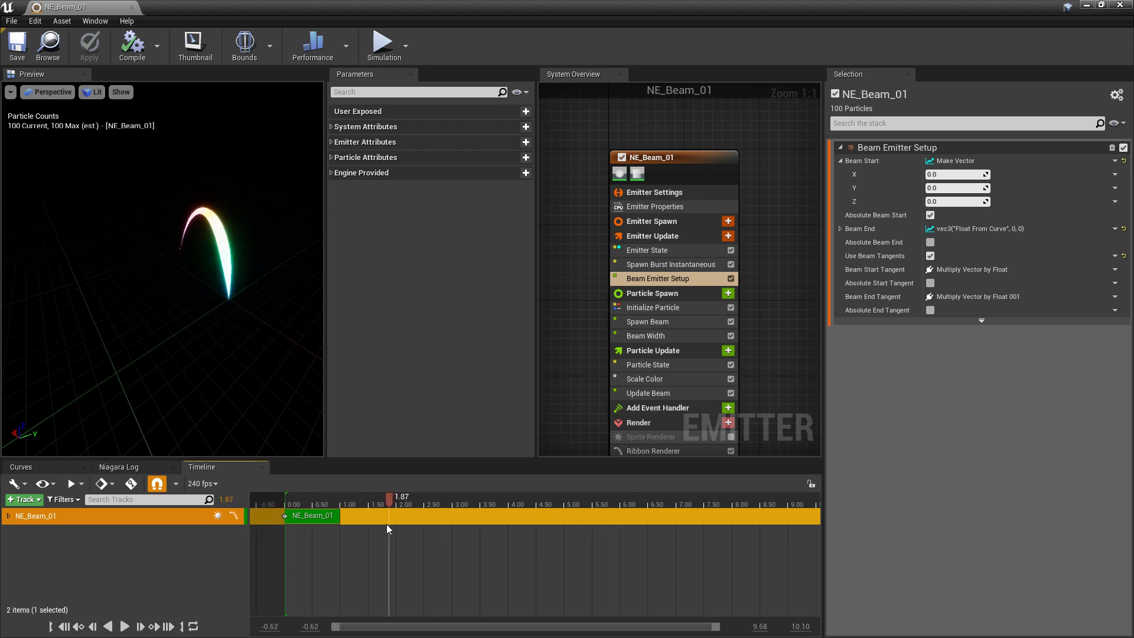
Set both Beam Start Tangent and Beam End Tangent to Make Vector
click(1115, 270)
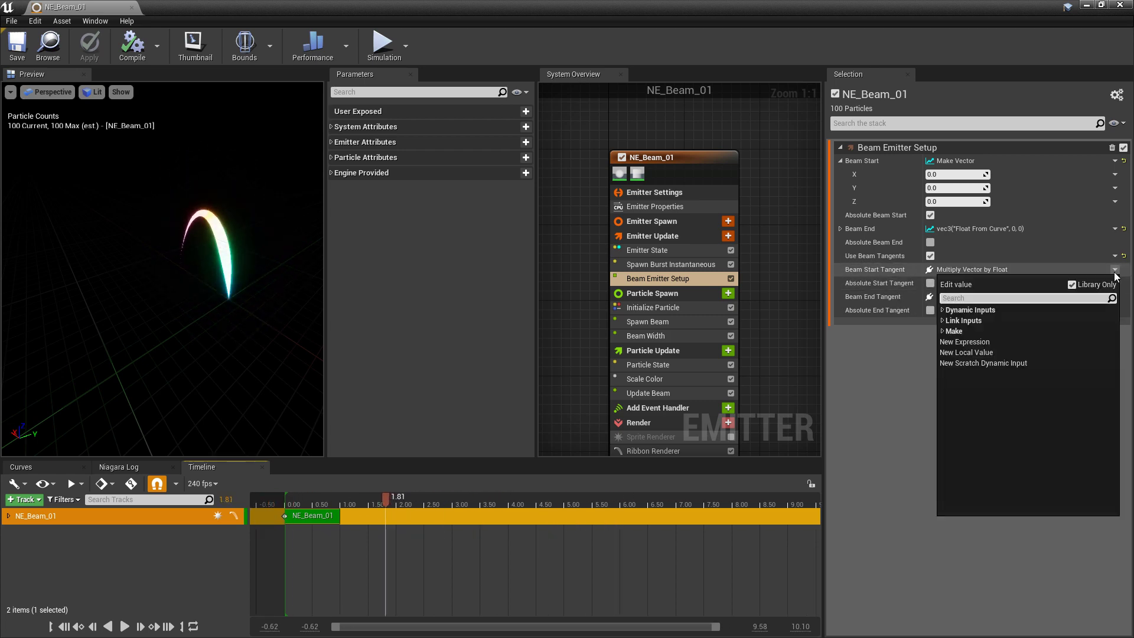
text(break)
key(Return)
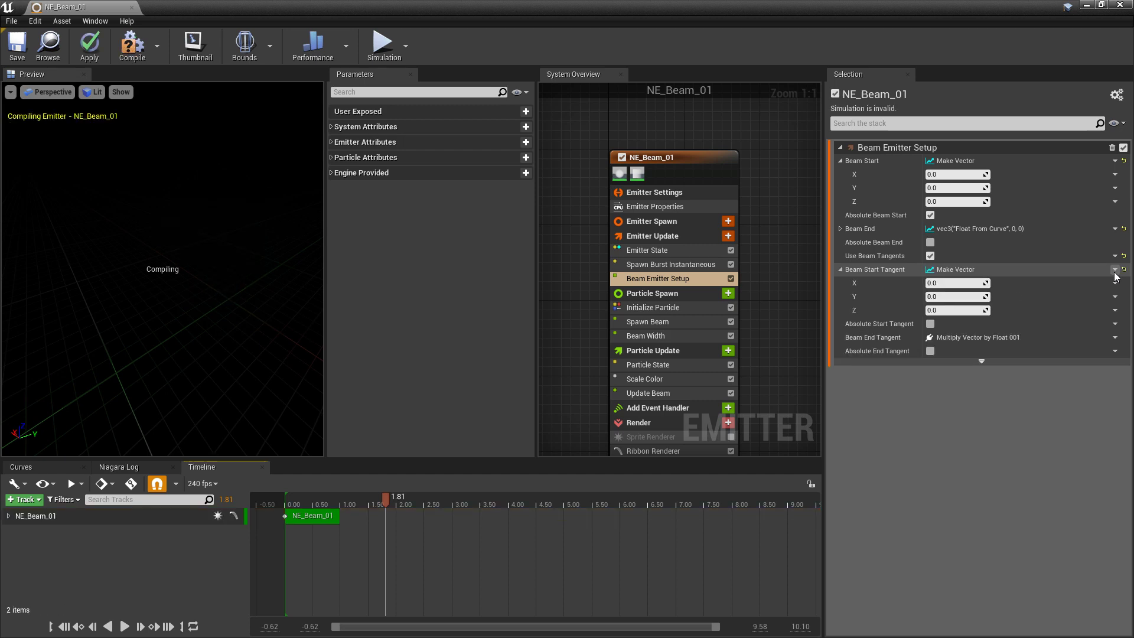
click(1114, 339)
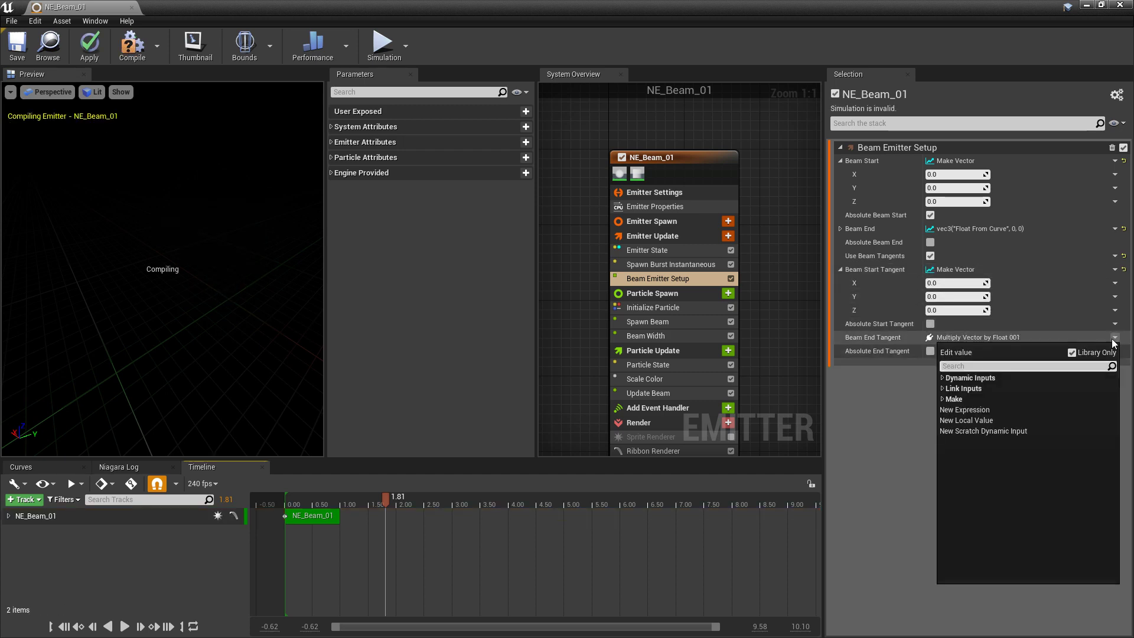
text(break)
key(Return)
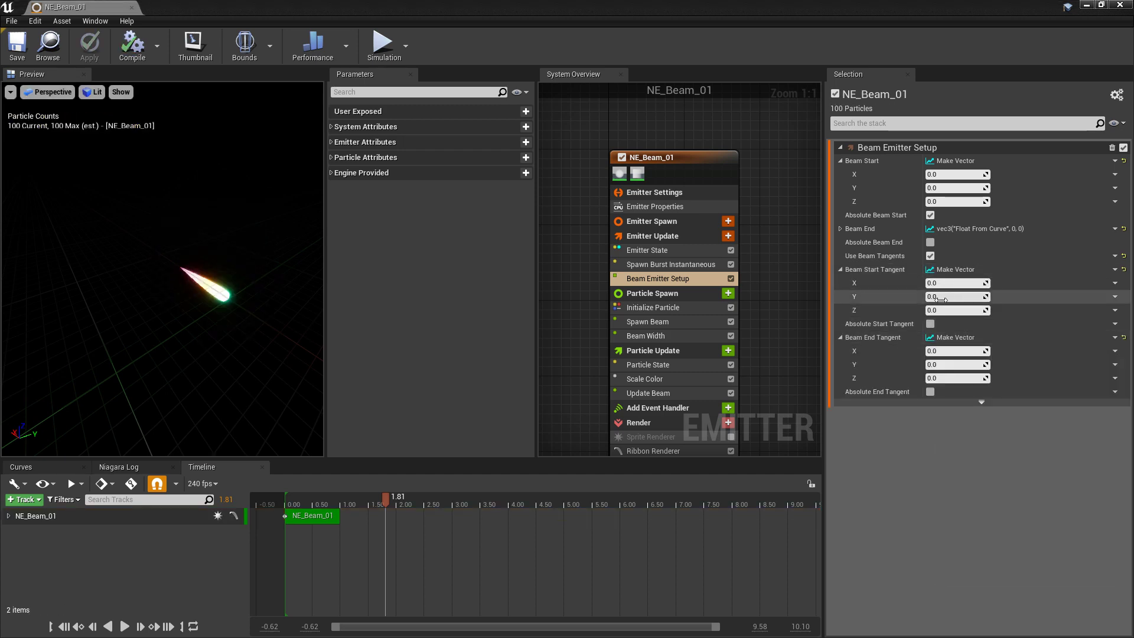
Try a Beam Start Tangent of about X 1.84, Y 1.62, Z 0.17 and vary the Beam End Tangent's Y
mouse_move(941, 298)
mouse_down()
mouse_move(987, 297)
mouse_move(921, 297)
mouse_move(975, 296)
mouse_move(962, 282)
mouse_move(987, 283)
mouse_move(957, 283)
mouse_up()
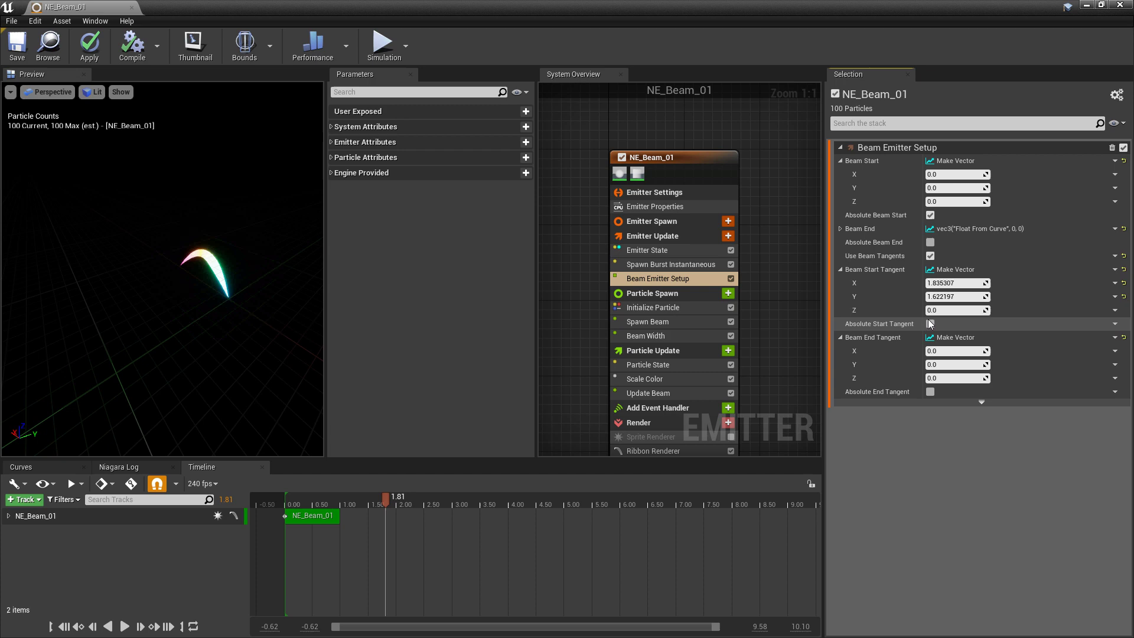
drag(939, 310, 945, 310)
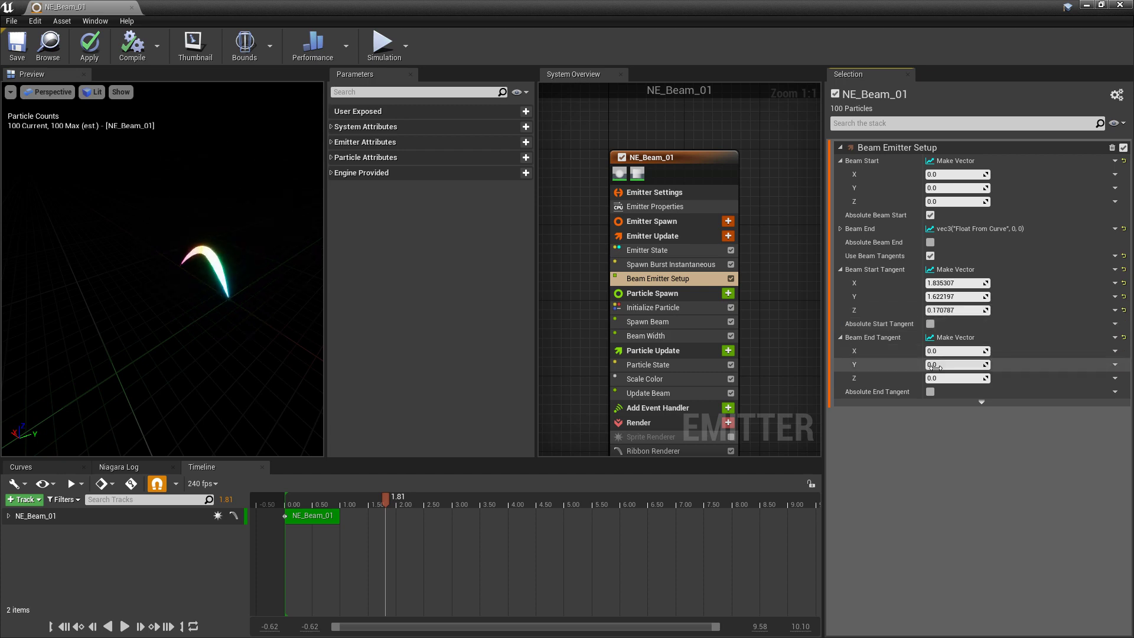
mouse_move(935, 366)
mouse_down()
mouse_move(945, 367)
mouse_move(928, 364)
mouse_up()
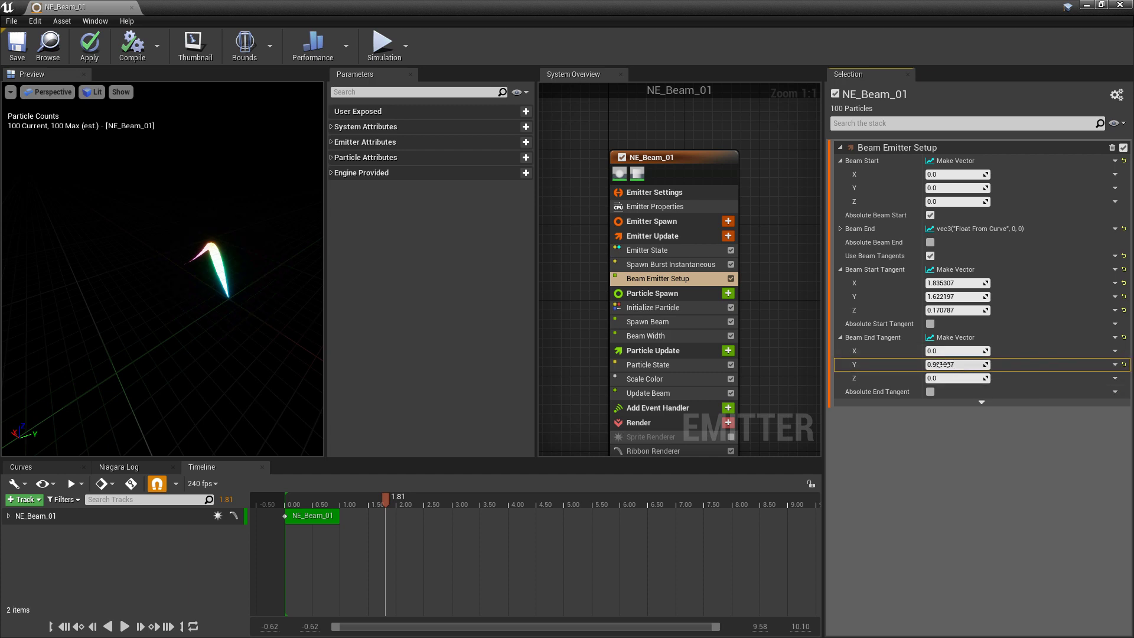
Reset the Beam End Tangent's Y and the Beam Start Tangent's Z, Y and X to 0
text(0)
click(950, 310)
text(0)
click(951, 297)
text(0)
click(953, 283)
text(0)
key(Return)
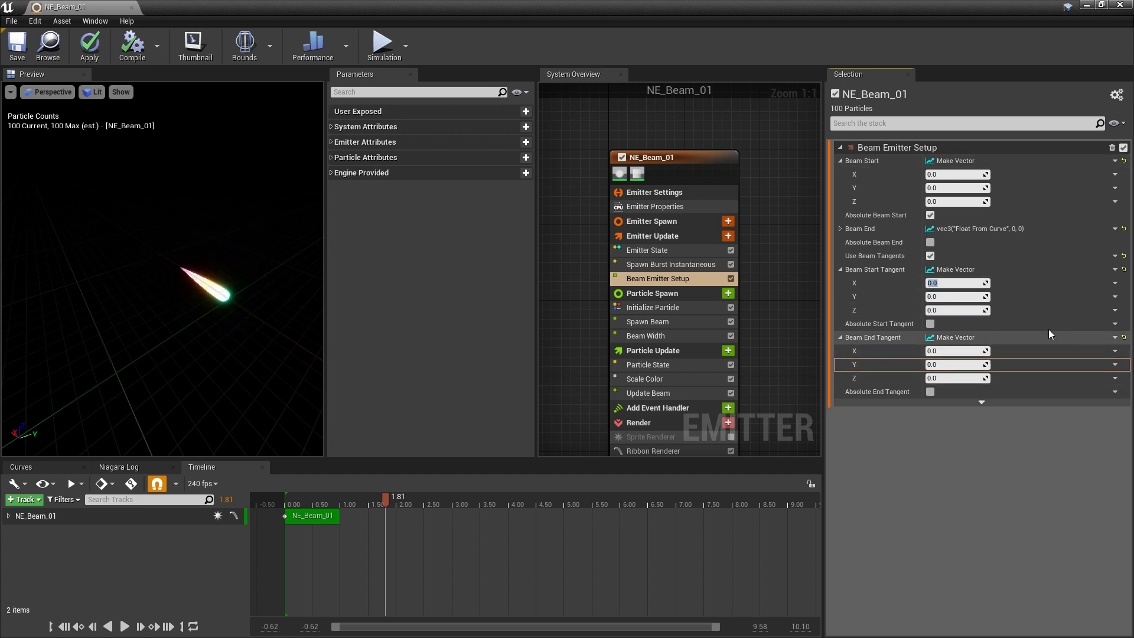
Drive the Beam Start Tangent's Y with Sine and the Beam End Tangent's Y with Cosine
click(1115, 297)
text(sine)
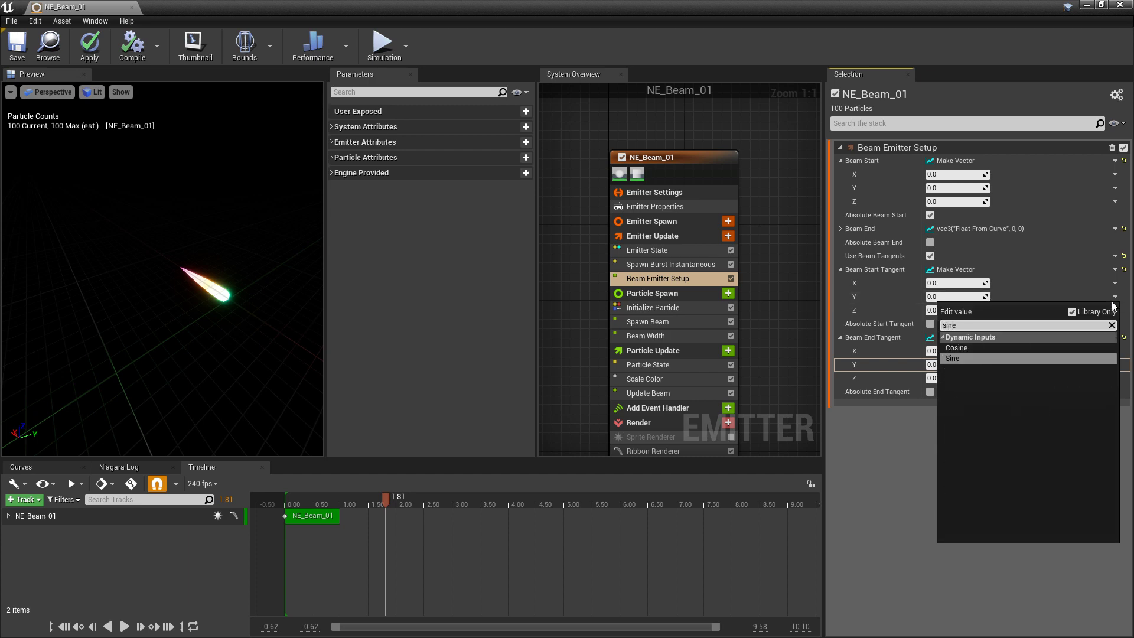
key(Return)
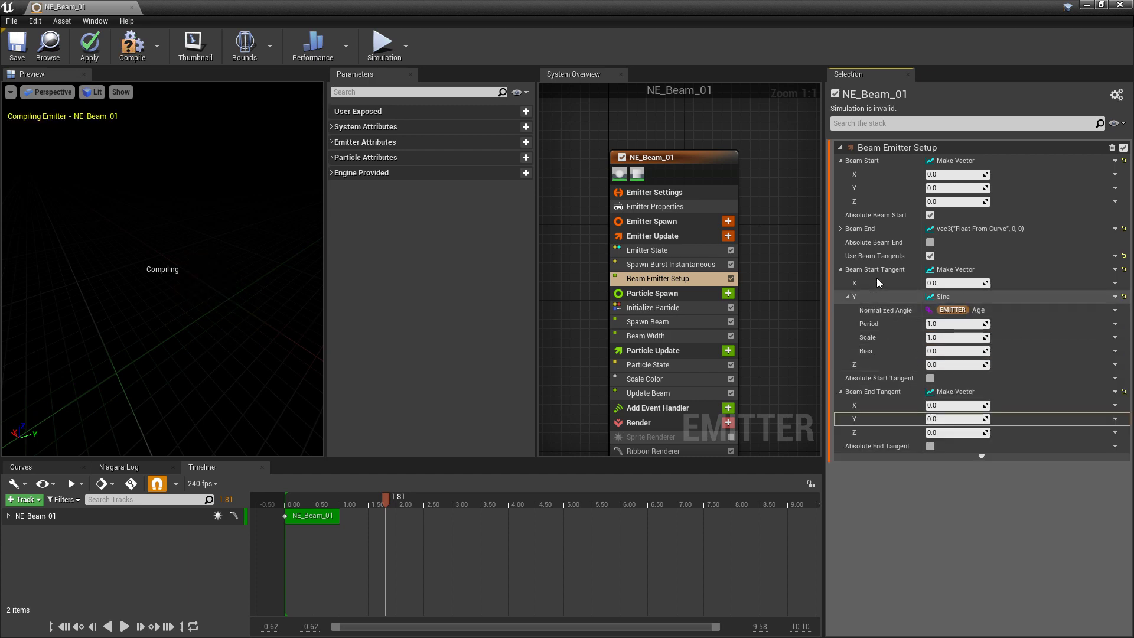
click(1115, 419)
text(cosine)
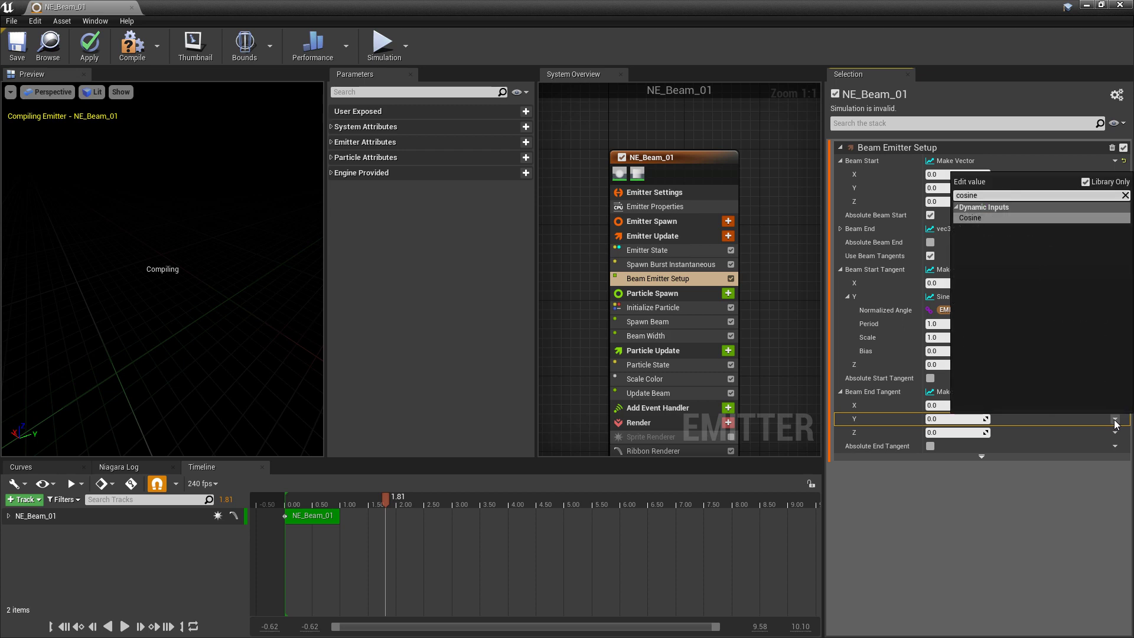
click(982, 218)
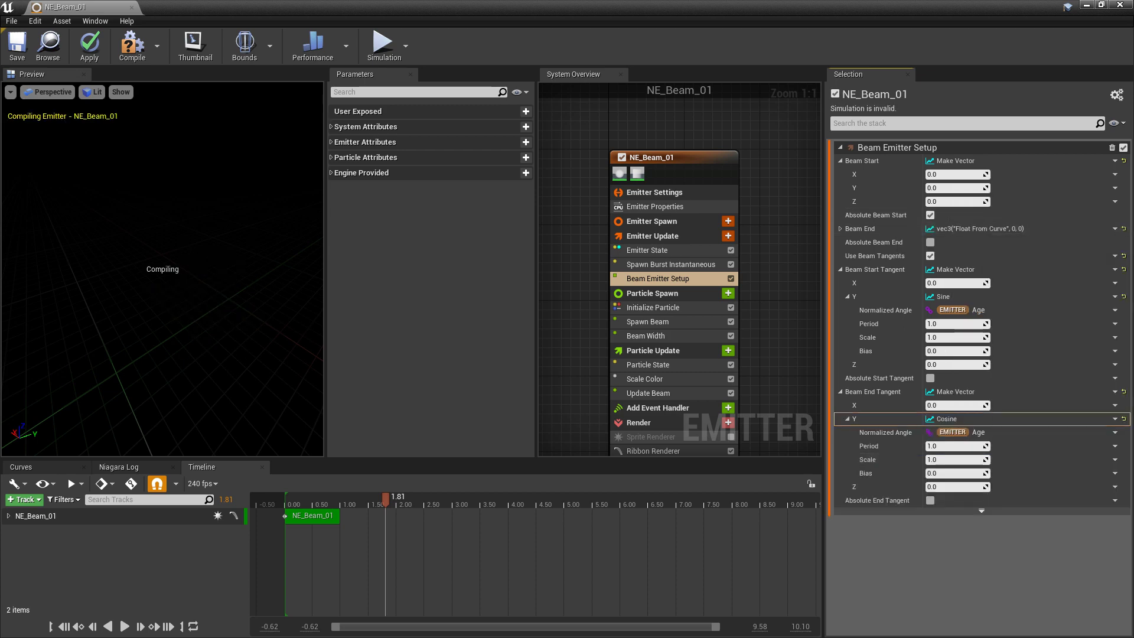
Save the emitter and replay the simulation, viewing the swinging beam from another angle
click(18, 48)
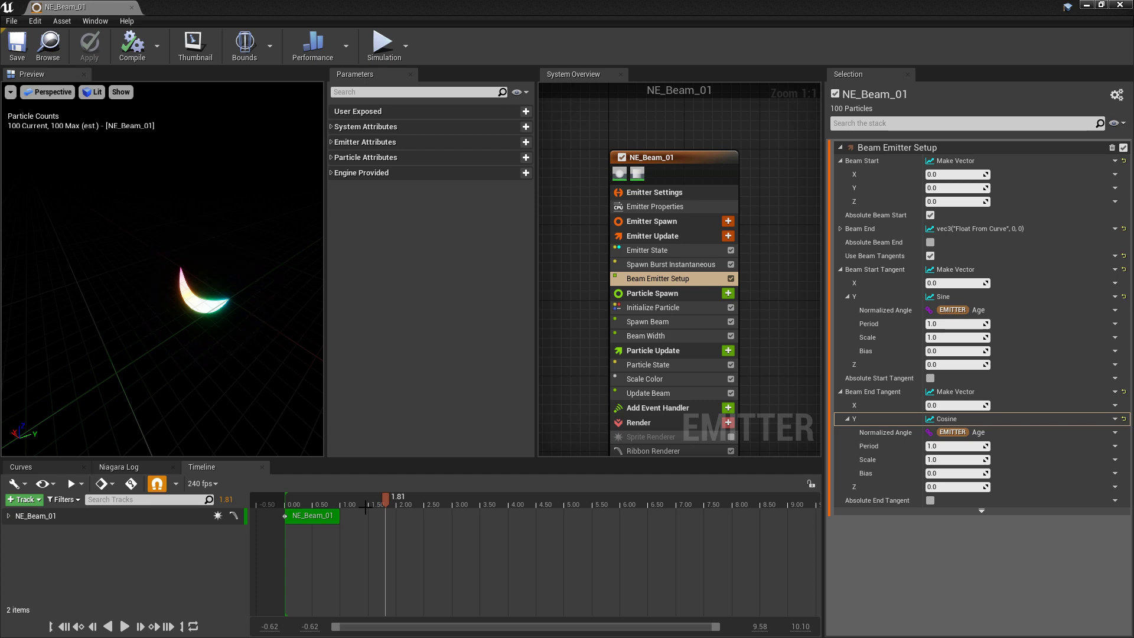
drag(385, 503, 307, 508)
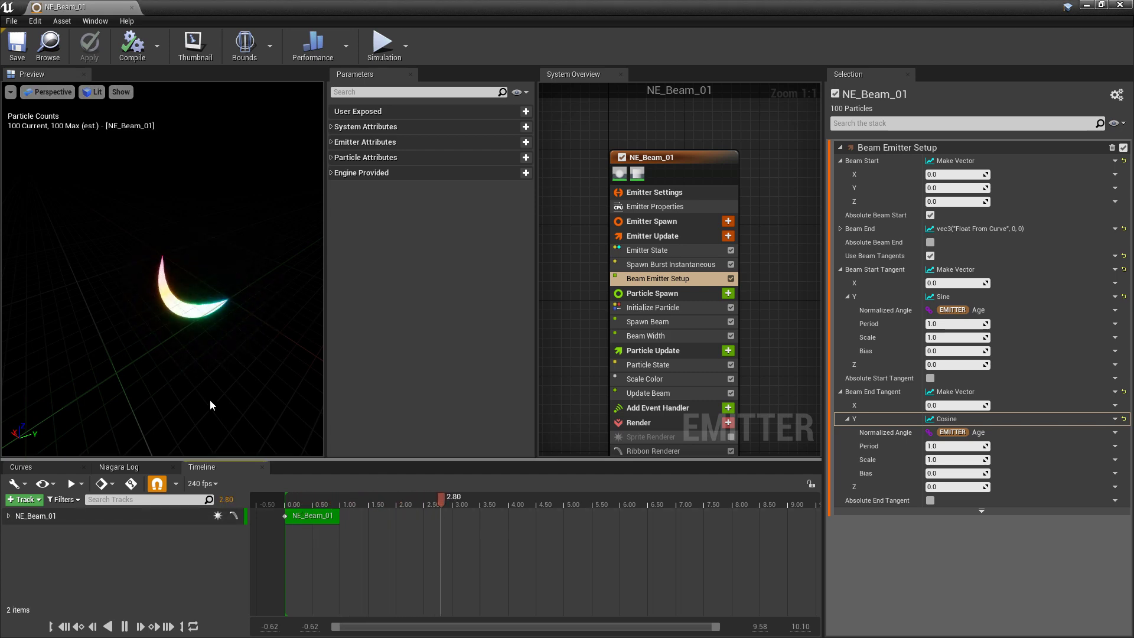
drag(210, 405, 307, 400)
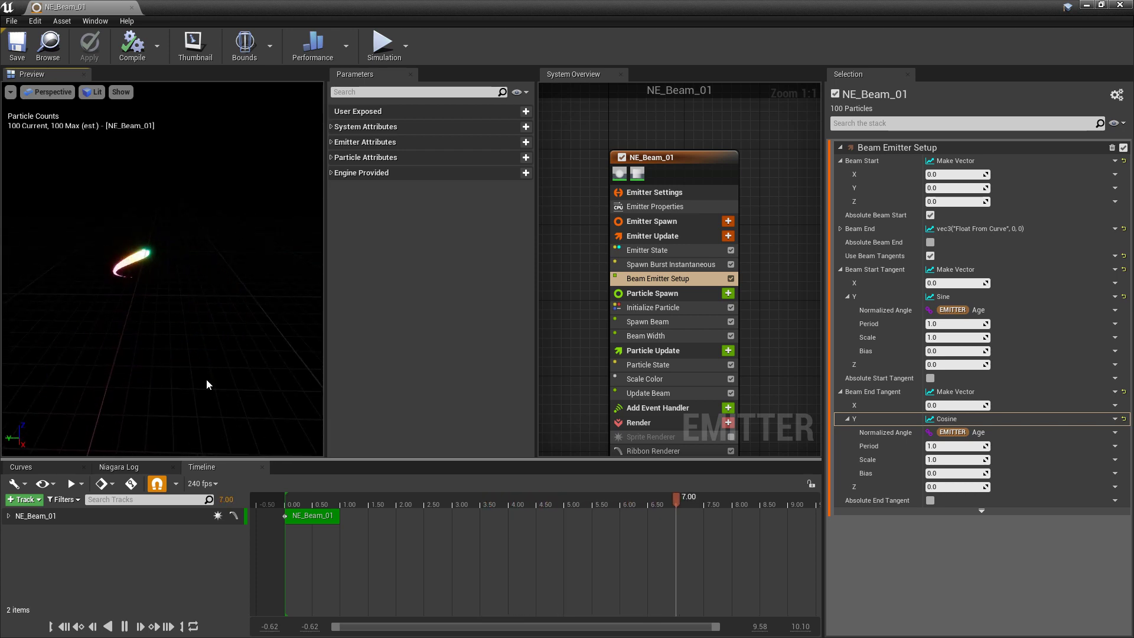
drag(352, 504, 310, 504)
Drive the Beam Start Tangent's Z with Sine and the Beam End Tangent's Z with Cosine, and replay the simulation
click(847, 297)
click(847, 364)
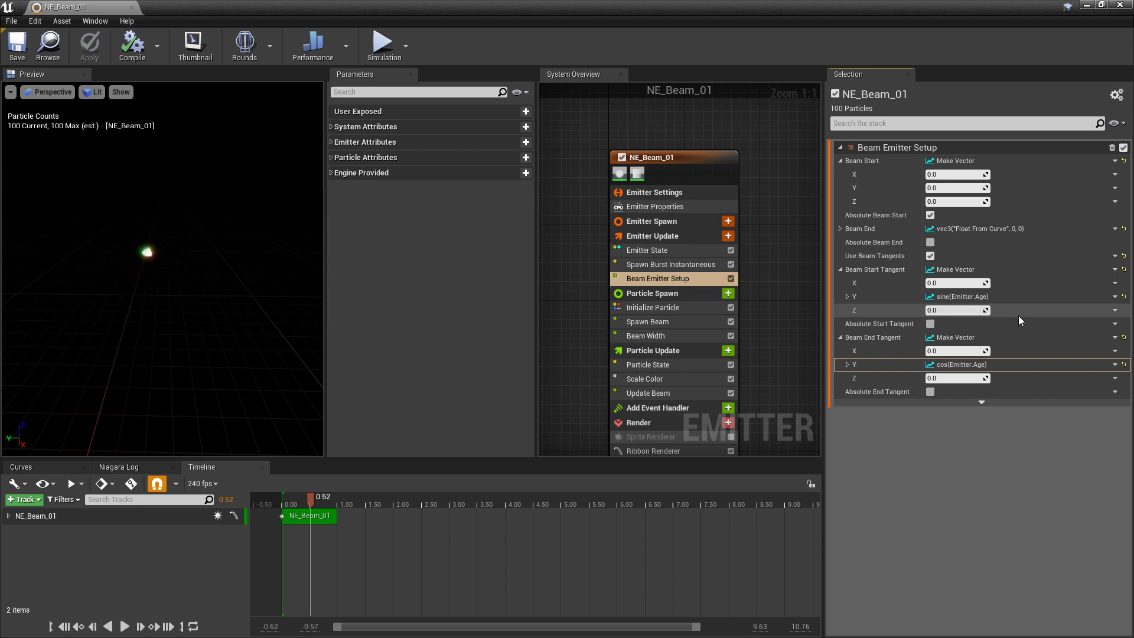
click(1115, 310)
text(sine)
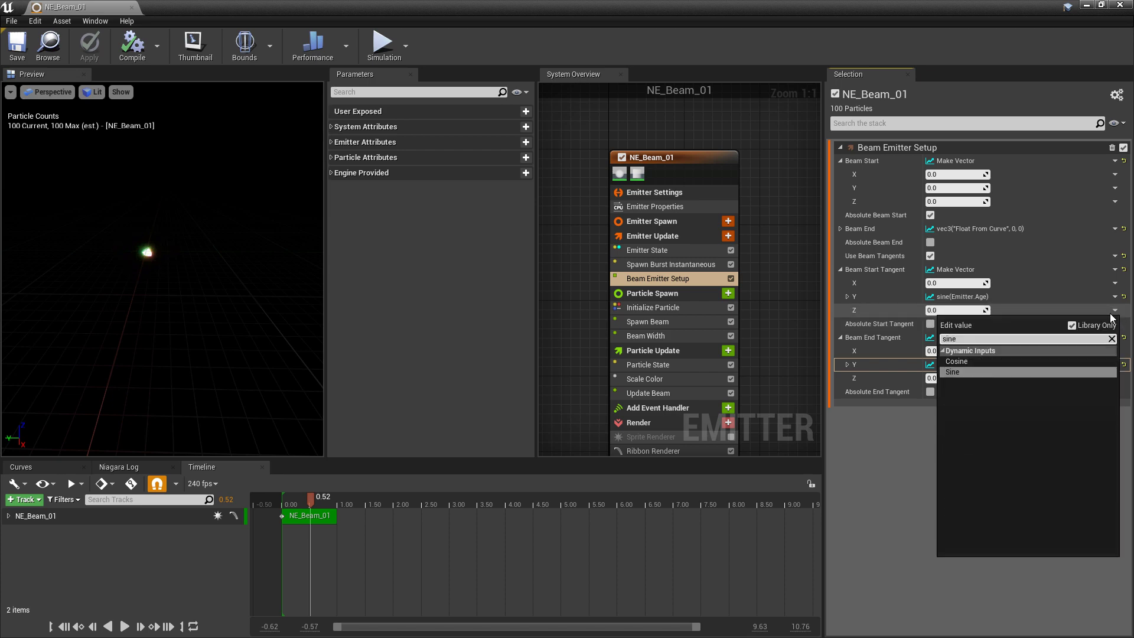
key(Return)
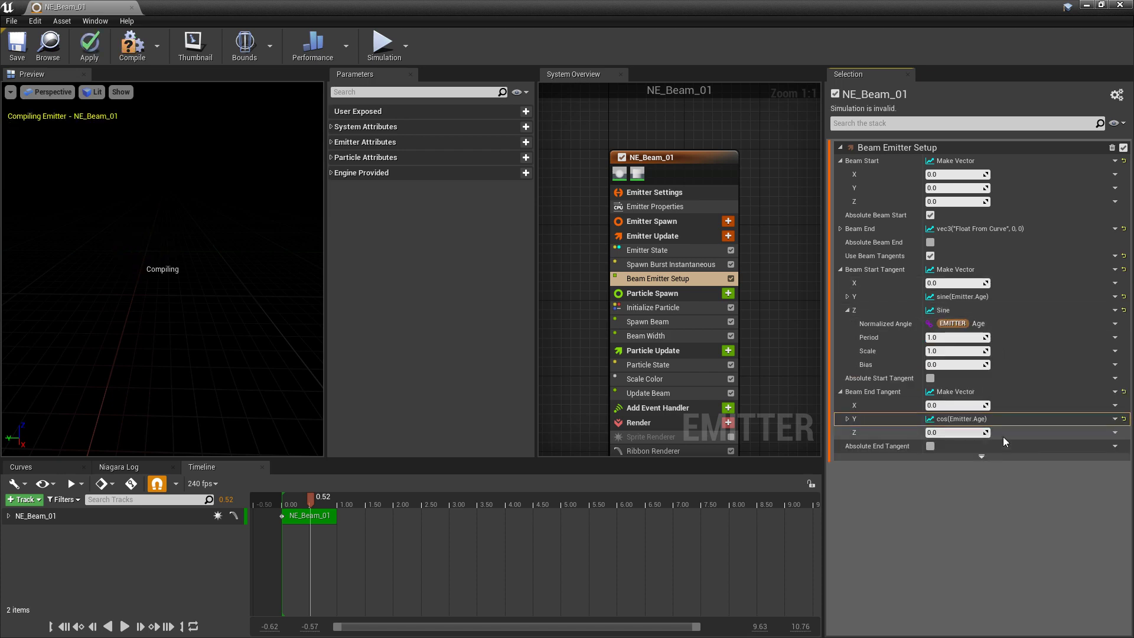
click(1115, 433)
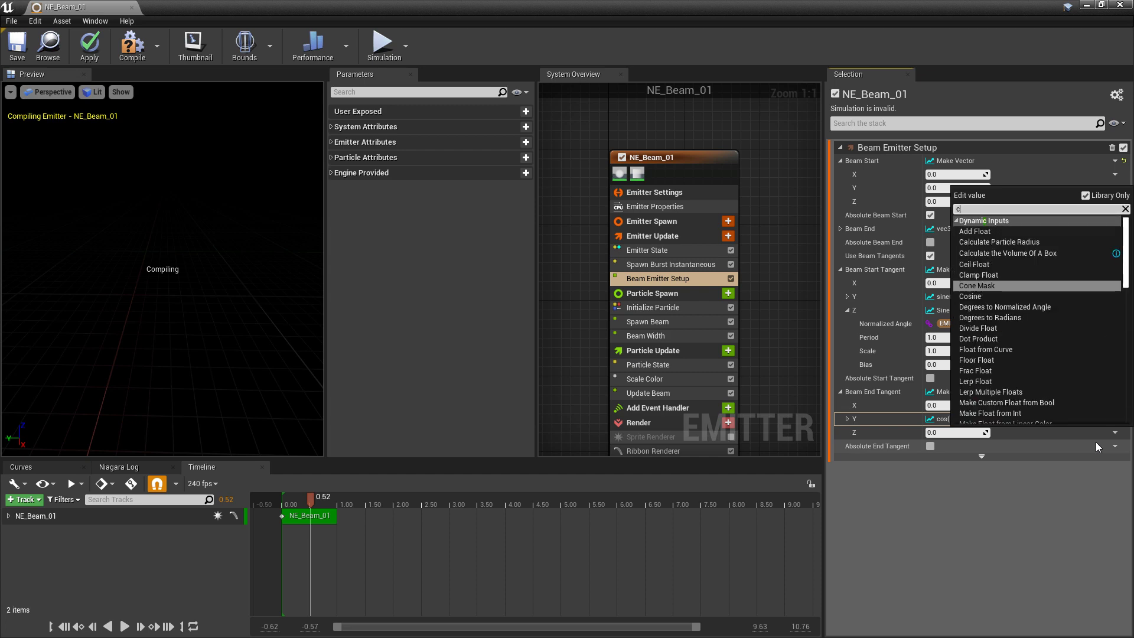
text(cc)
key(BackSpace)
key(BackSpace)
text(cos)
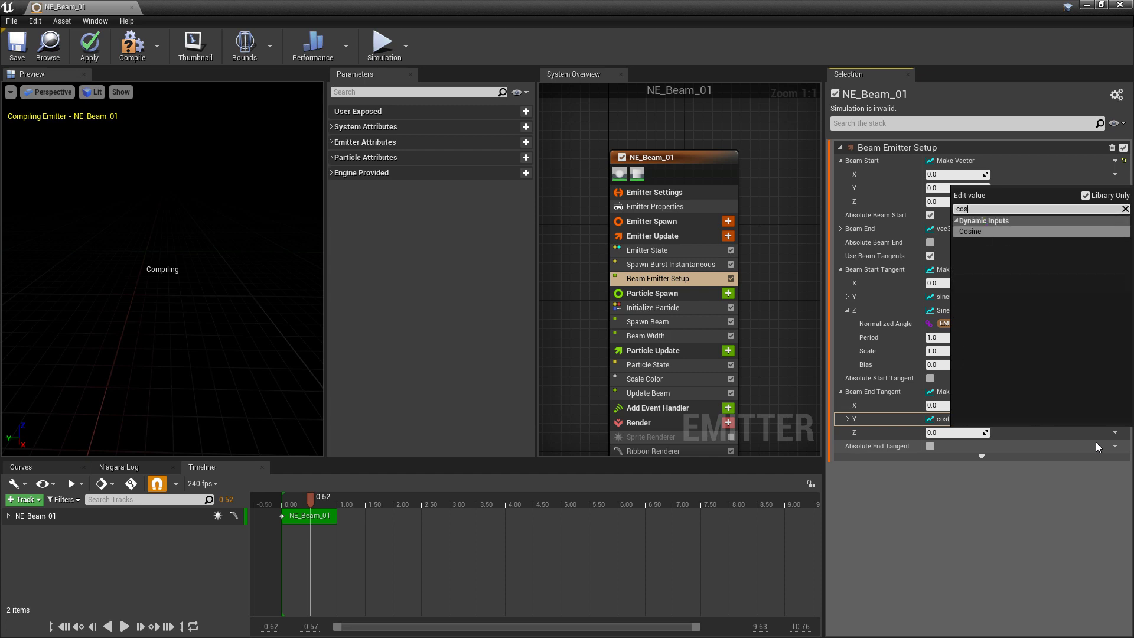
key(Return)
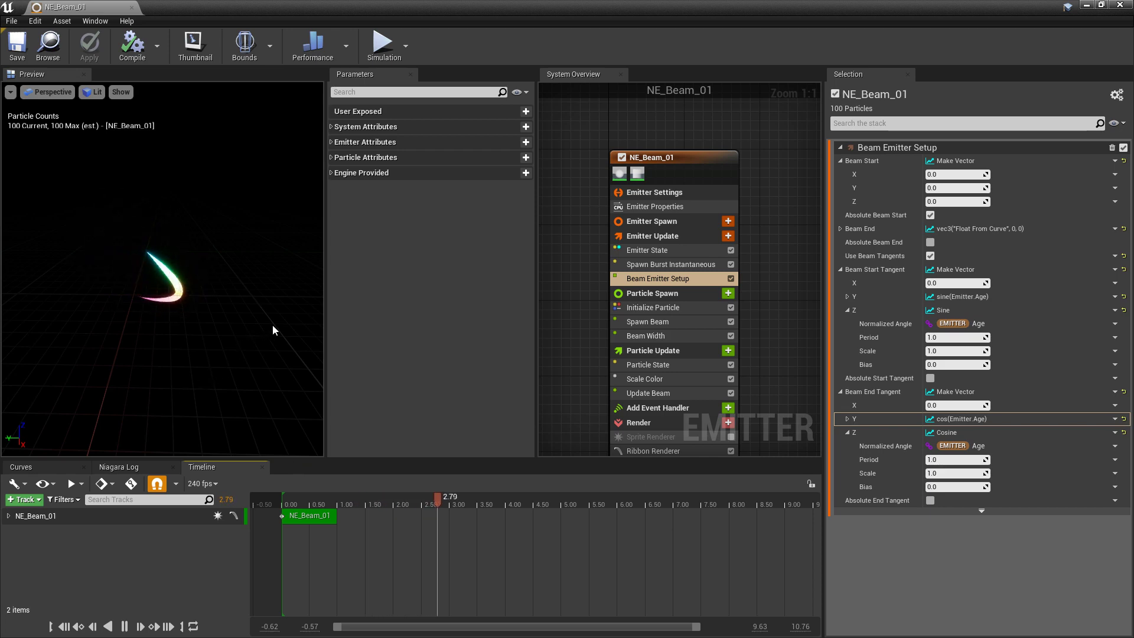
drag(307, 500, 378, 502)
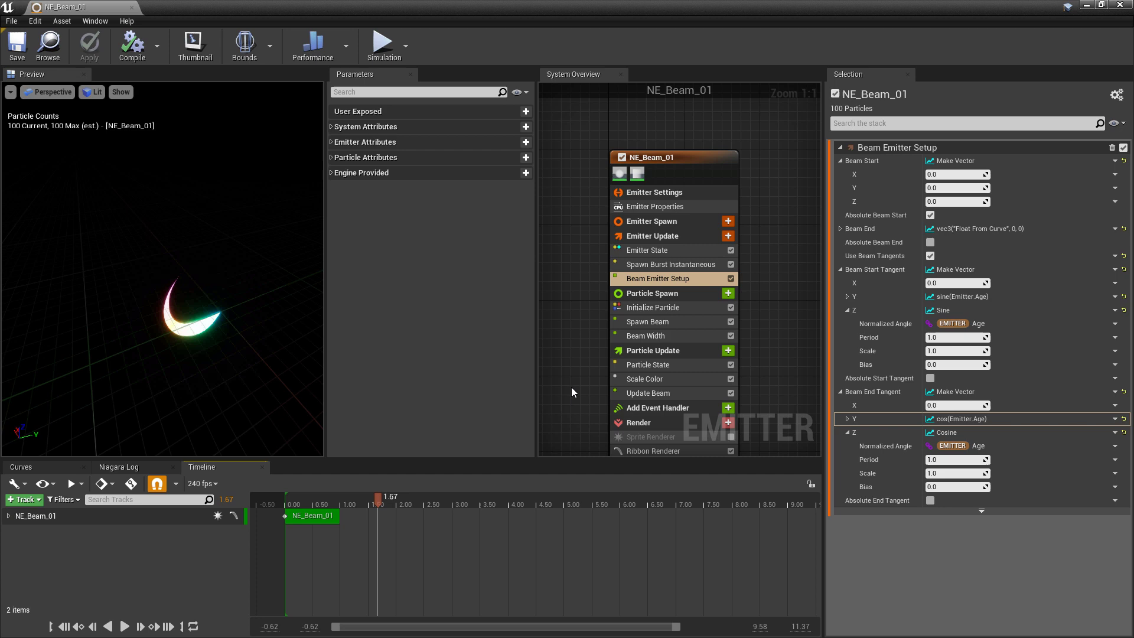
Disable the Ribbon Renderer, enable the Sprite Renderer, and inspect the beam's particles in the preview
right_drag(571, 388, 577, 350)
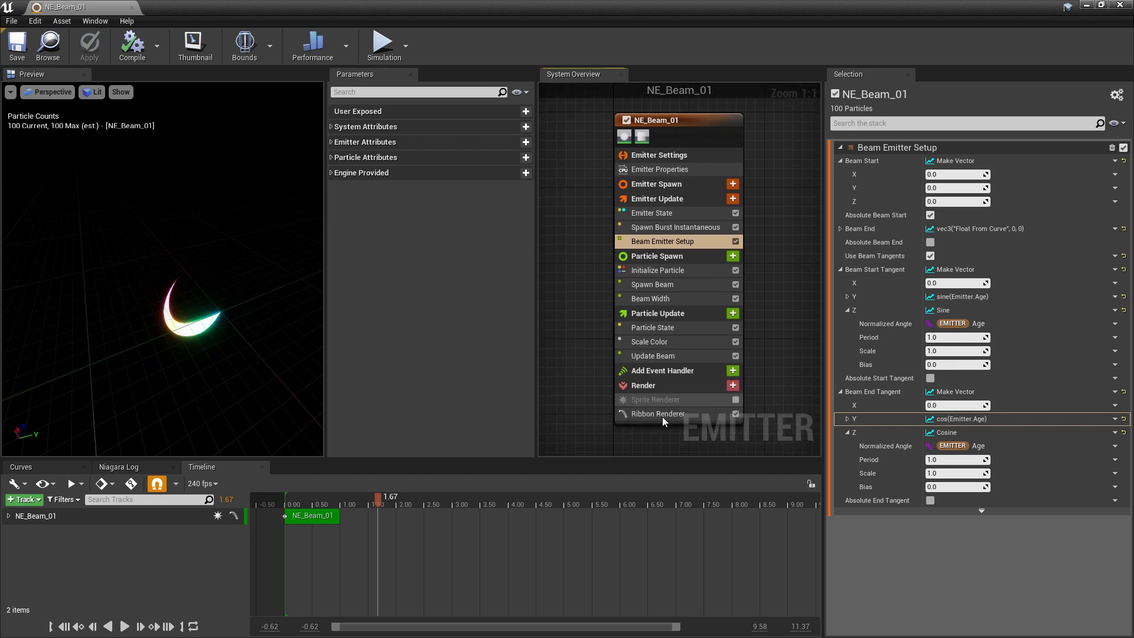
click(735, 414)
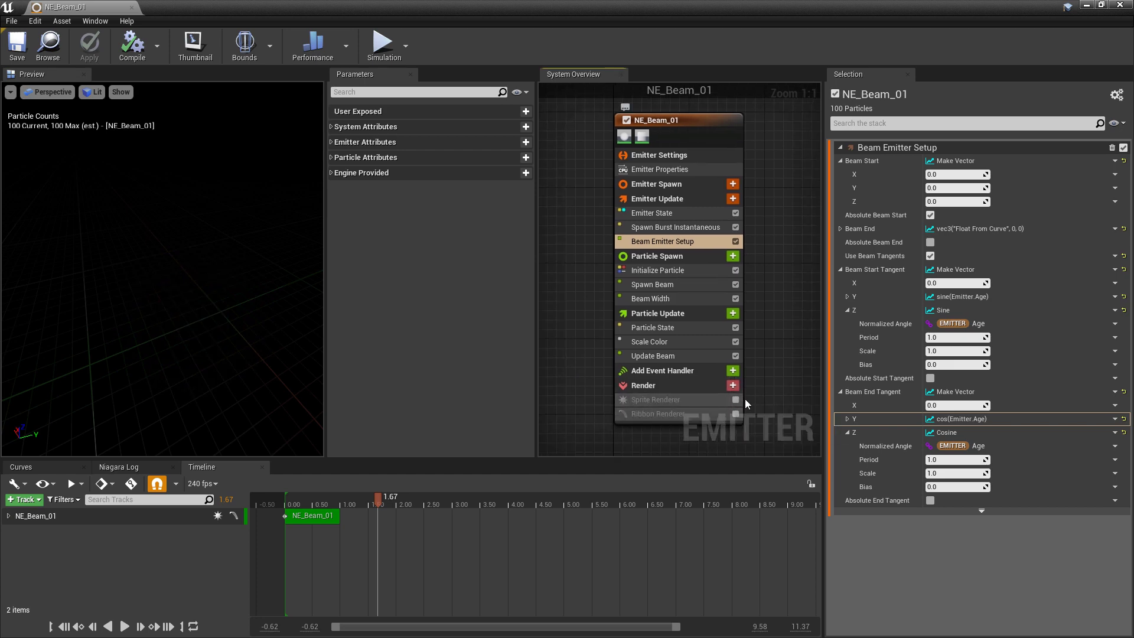
click(735, 400)
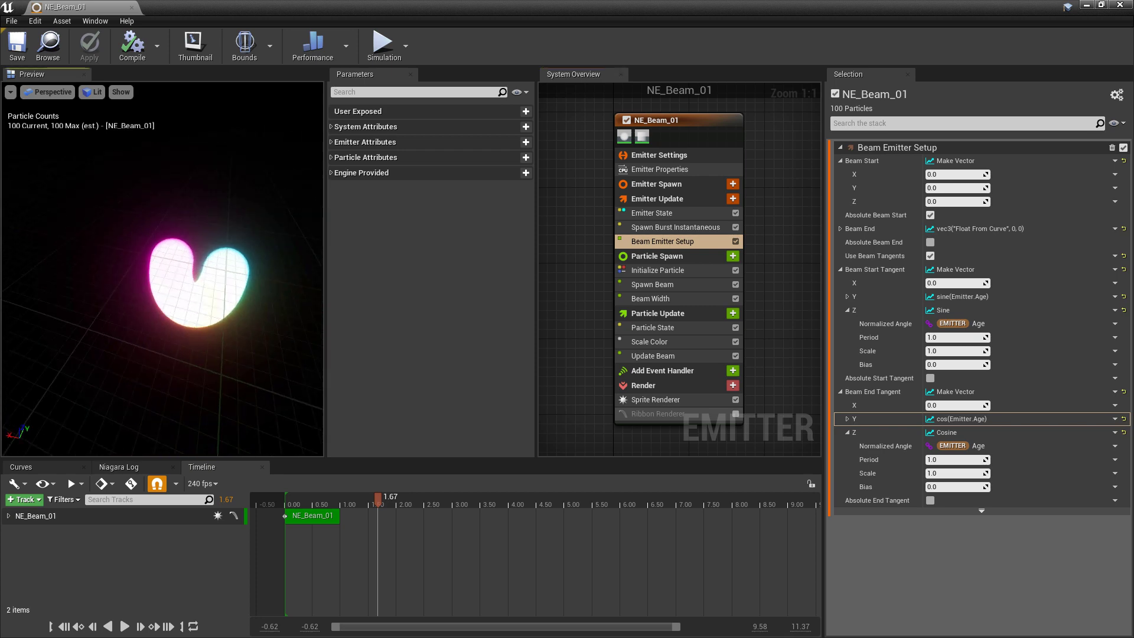
drag(237, 209, 178, 209)
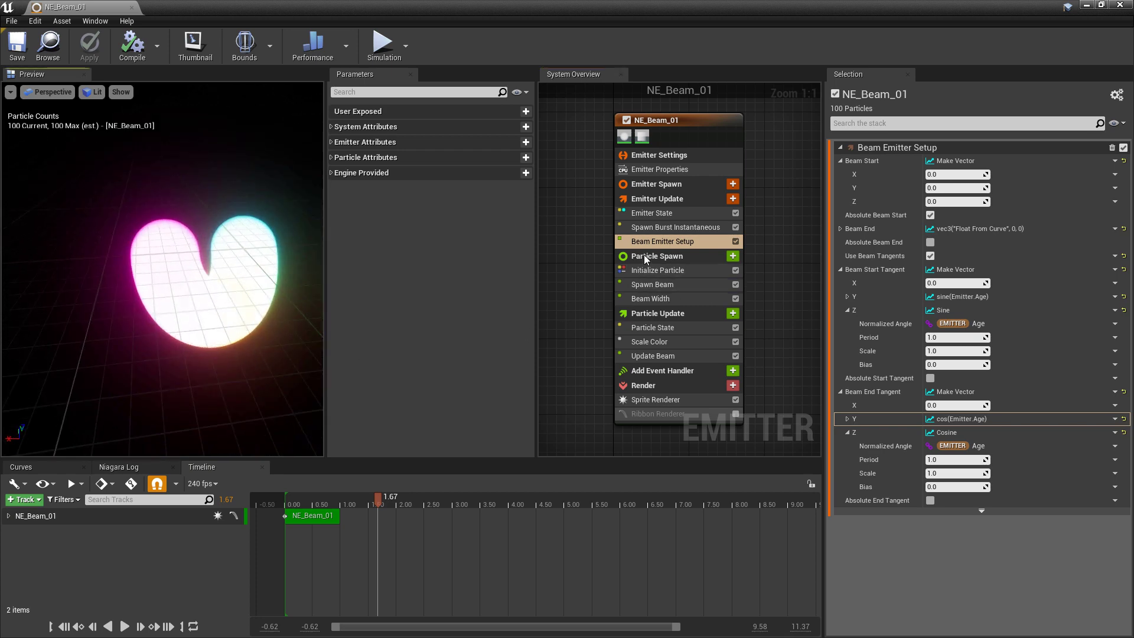
Set the Spawn Count of Spawn Burst Instantaneous to 1
click(649, 227)
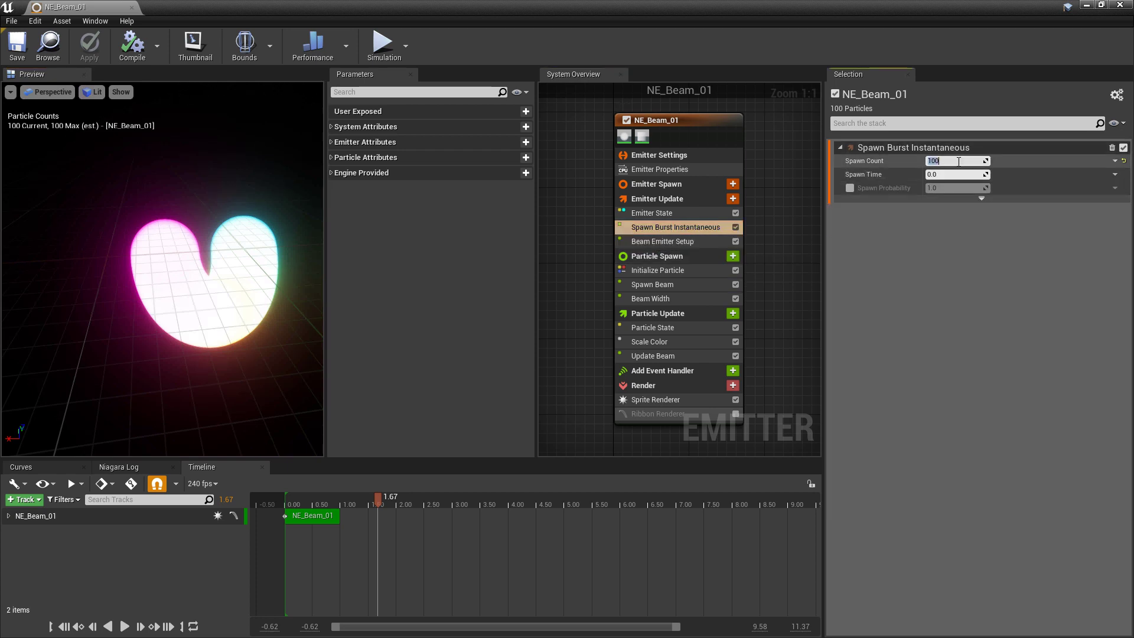
text(1)
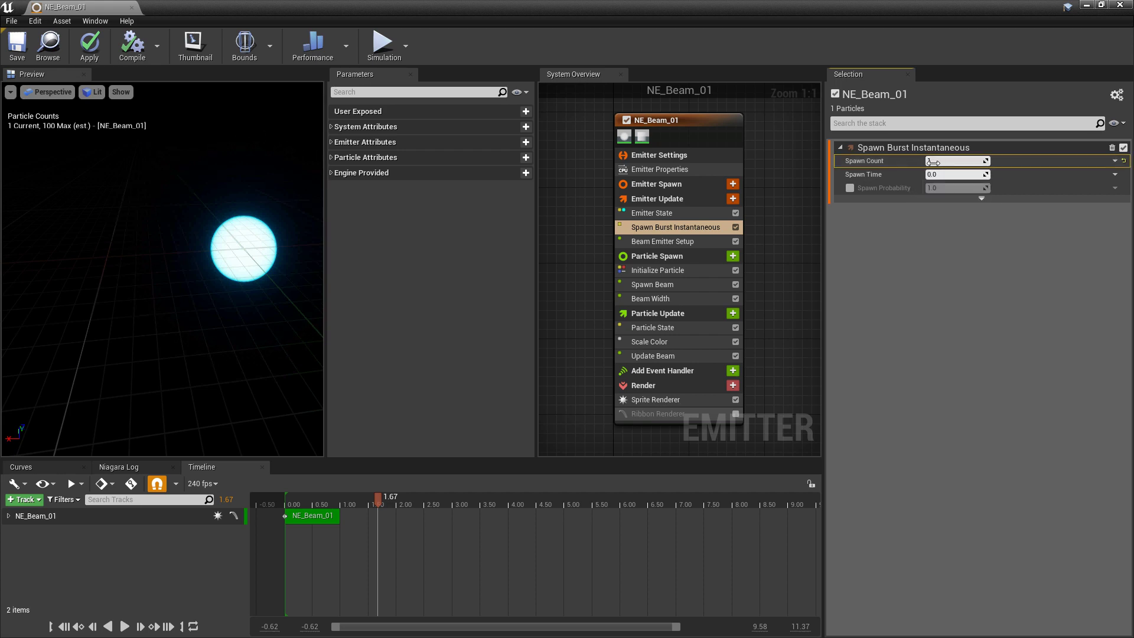
Try higher Spawn Count values for Spawn Burst Instantaneous and set it to 100
drag(953, 161, 976, 160)
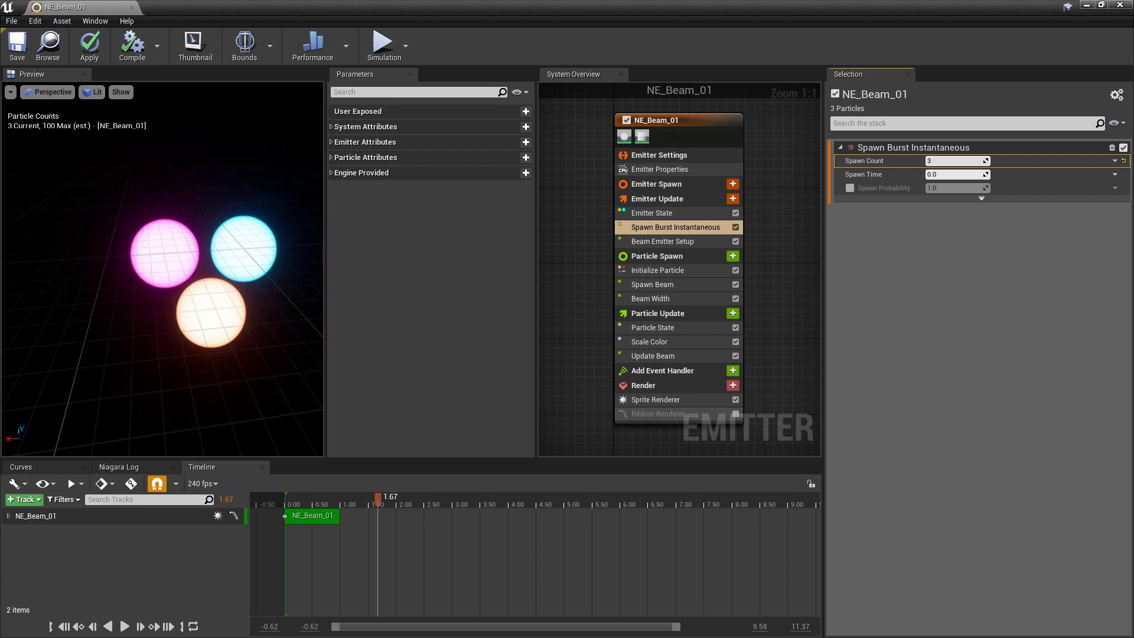
drag(965, 160, 983, 160)
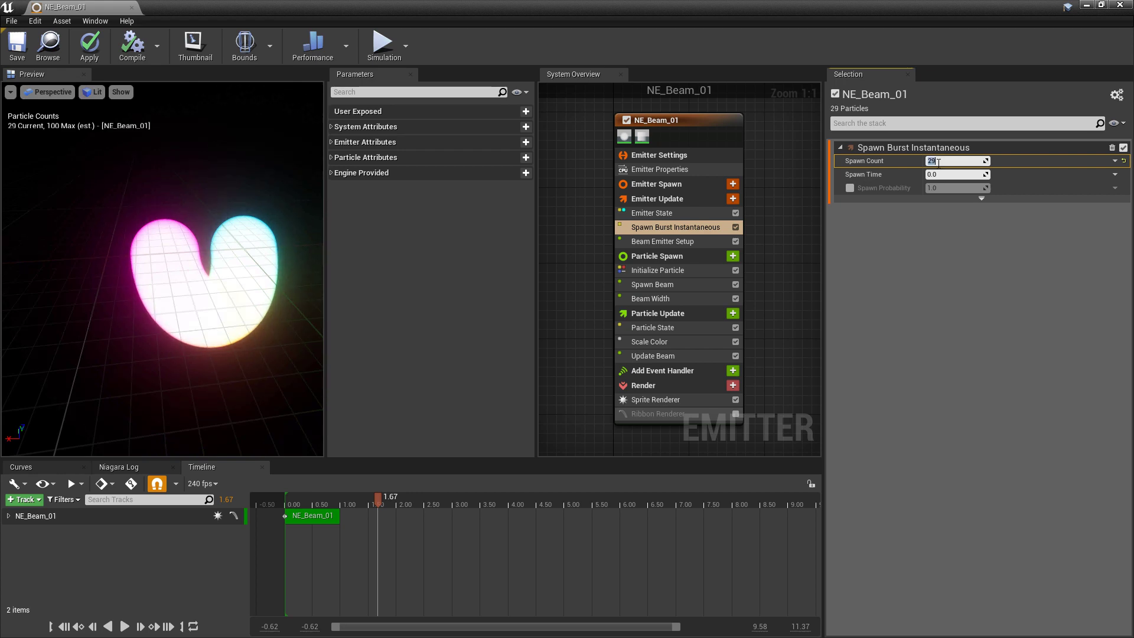
text(0)
key(Return)
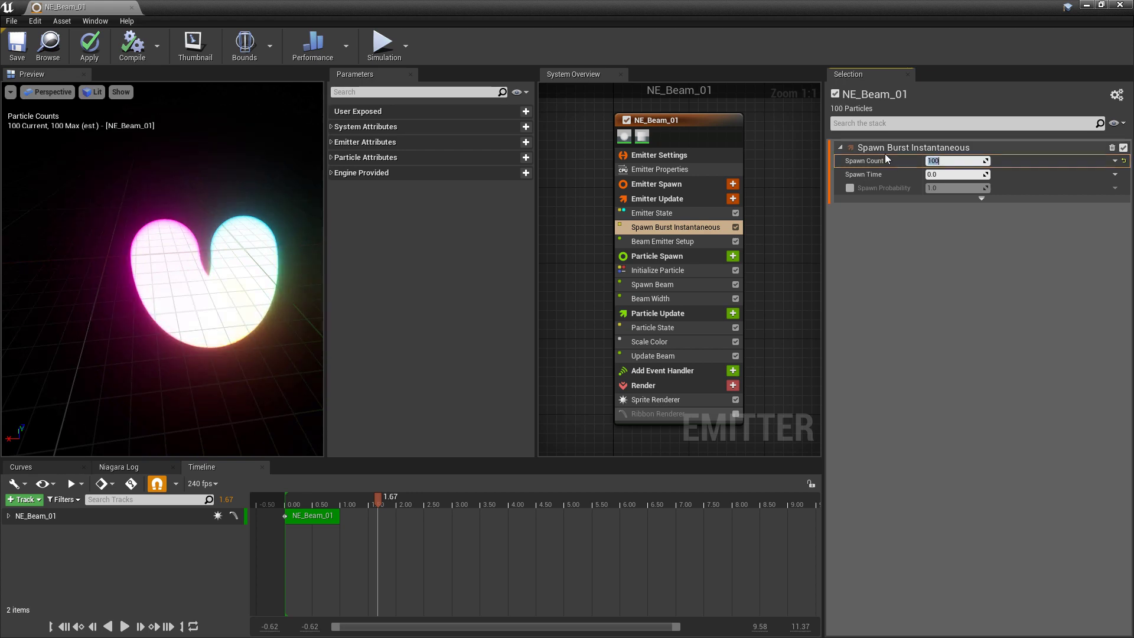
Disable Spawn Burst Instantaneous and add a Spawn Rate module to Emitter Update with SpawnRate about 510.8, saving the emitter
click(735, 228)
click(732, 198)
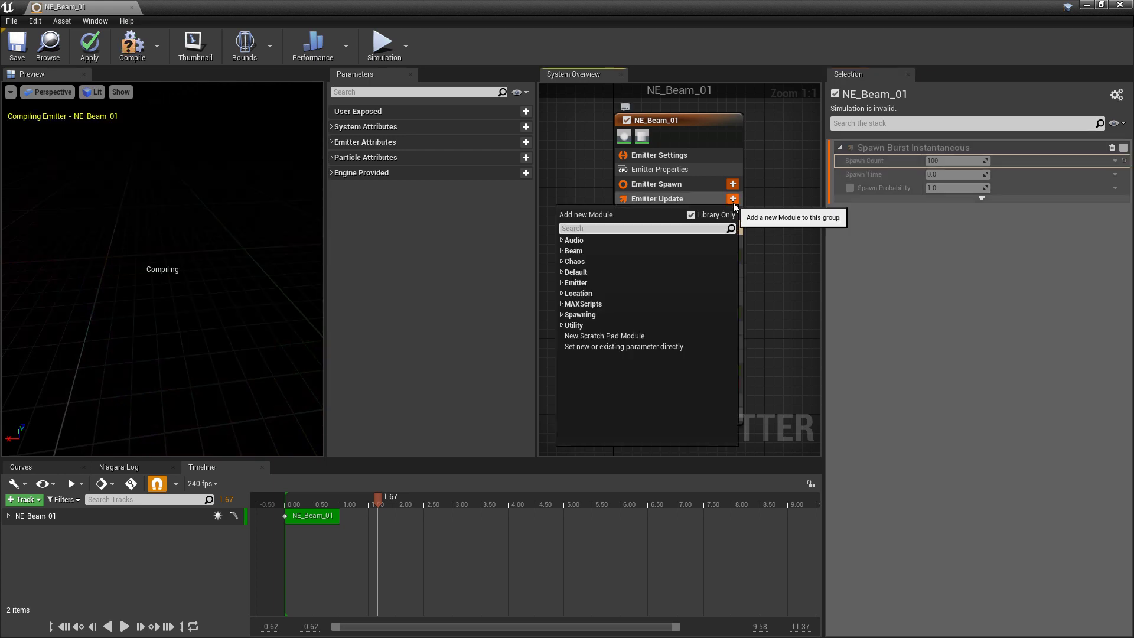
text(spawn)
key(Return)
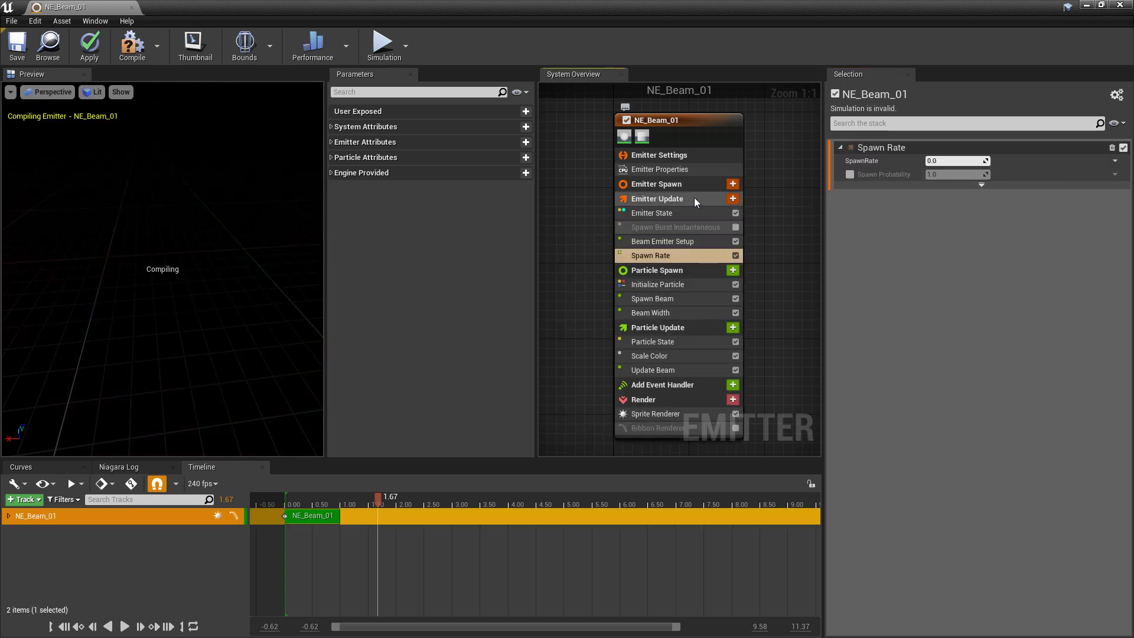
click(17, 47)
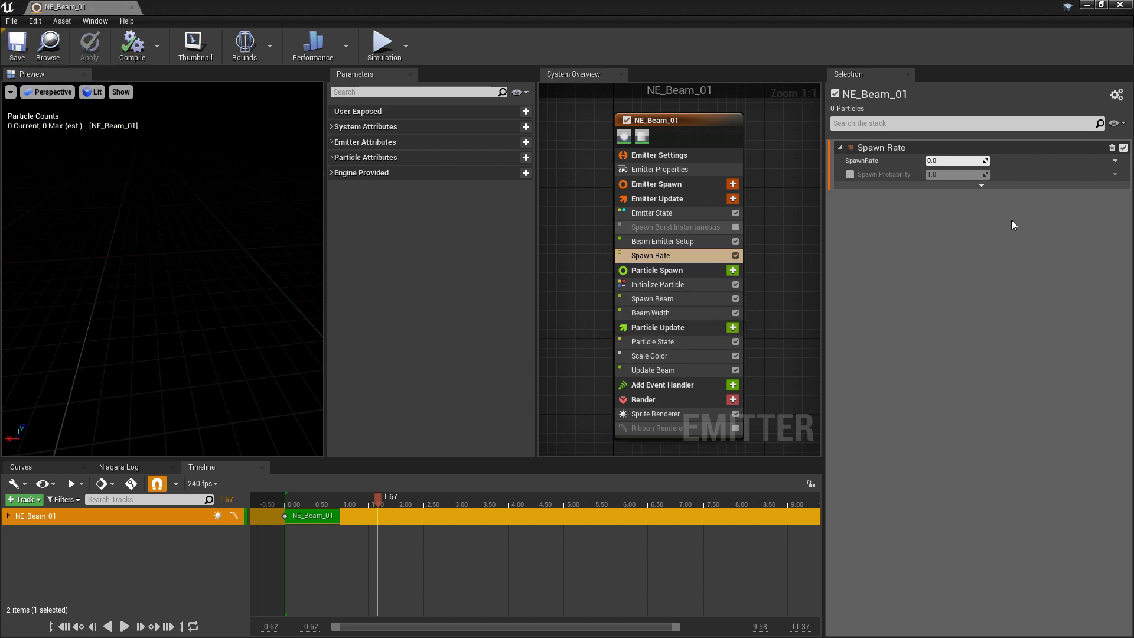
drag(935, 162, 989, 161)
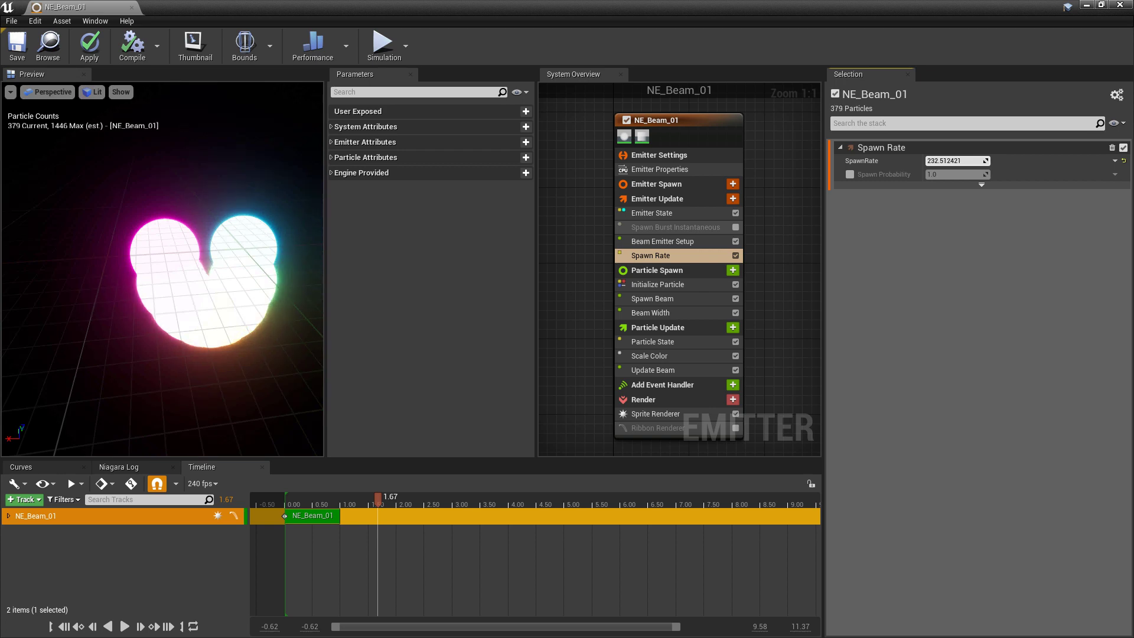
Disable the Spawn Rate module and re-enable Spawn Burst Instantaneous
click(735, 255)
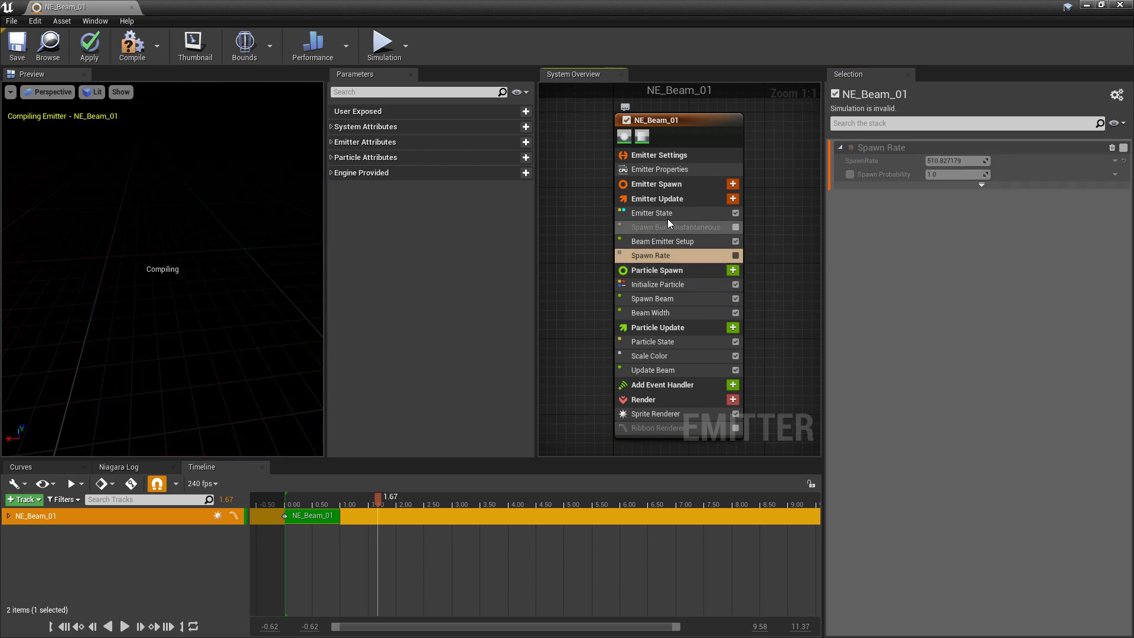
click(736, 227)
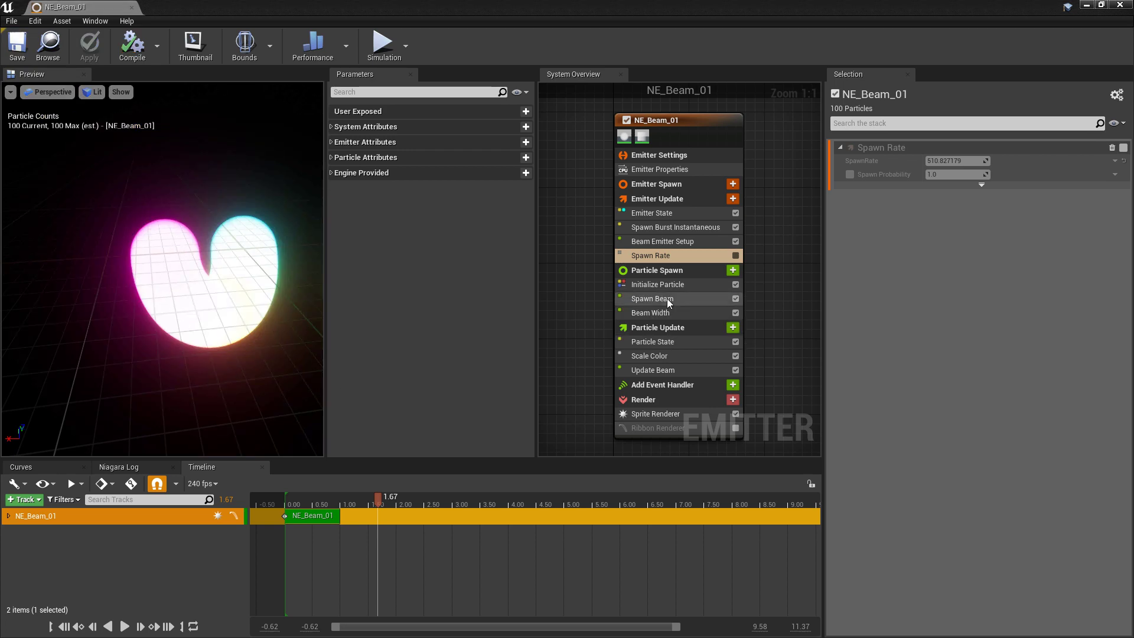
Set the Sprite Size Mode of Initialize Particle to Uniform
click(675, 284)
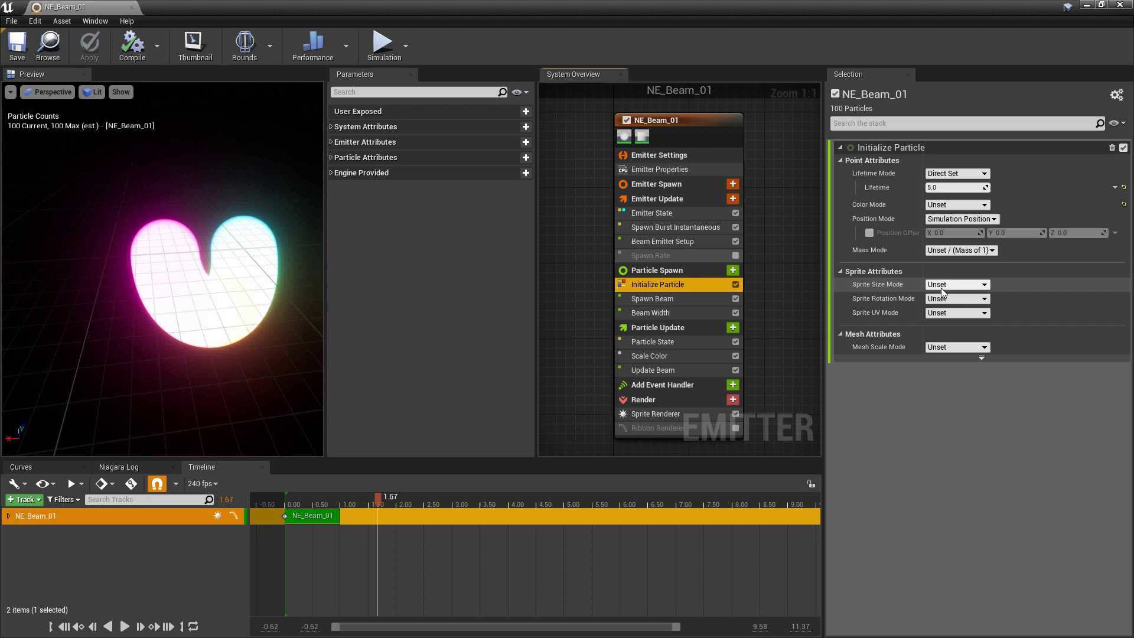
click(941, 285)
click(947, 302)
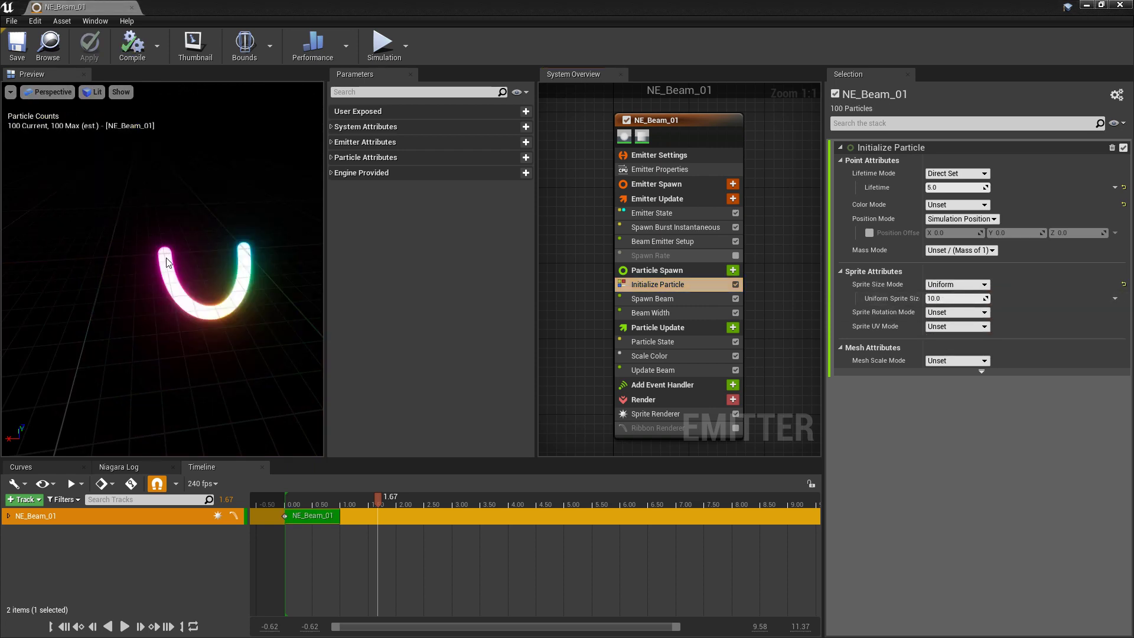
Add a Scale Sprite Size module to Particle Update and drive its Scale Factor with Vector 2D From Float
click(732, 329)
text(scal)
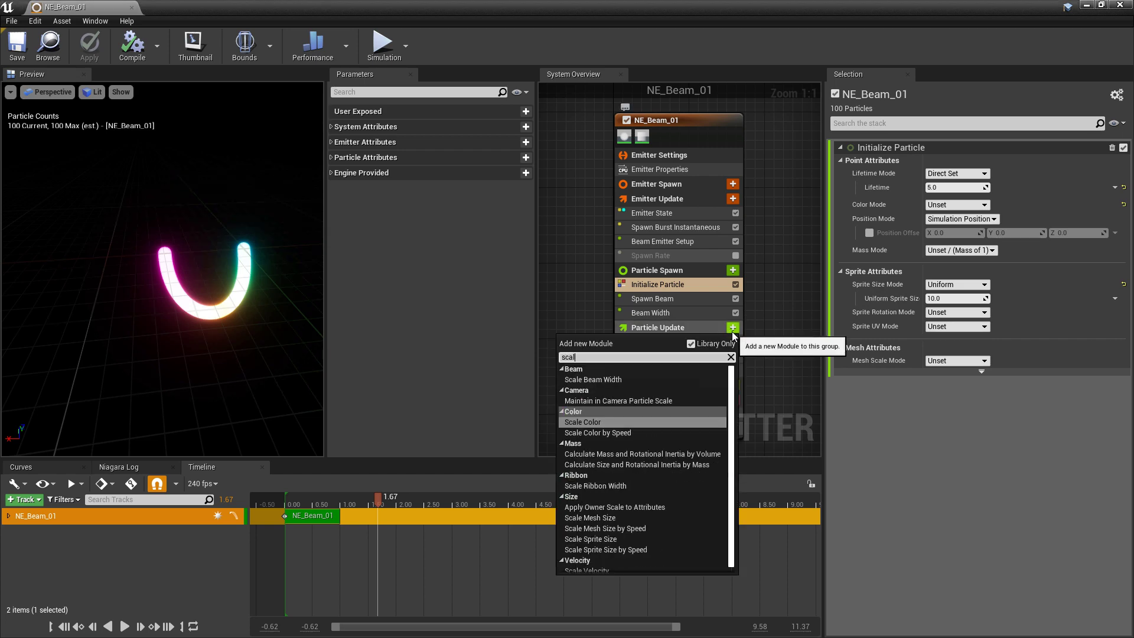
click(602, 538)
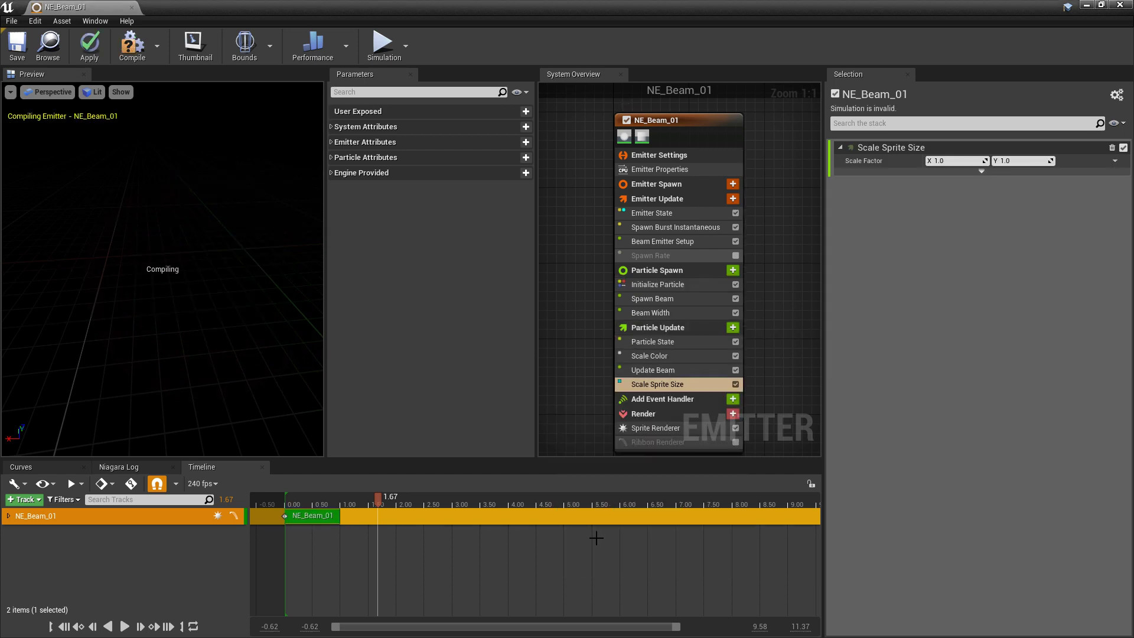
click(1116, 162)
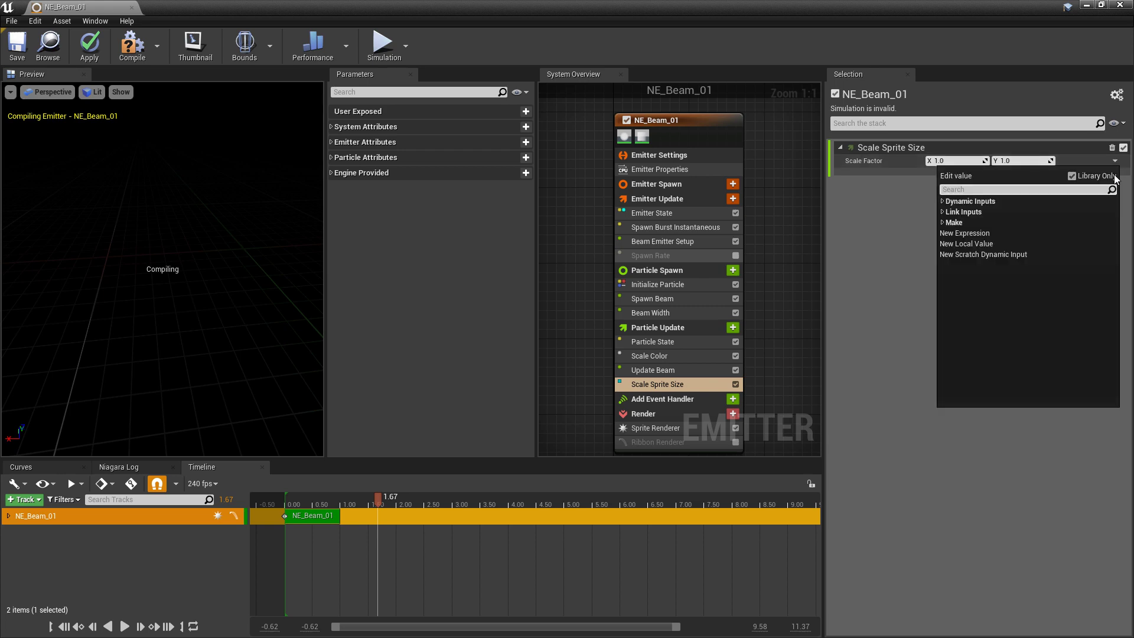
text(float)
key(Return)
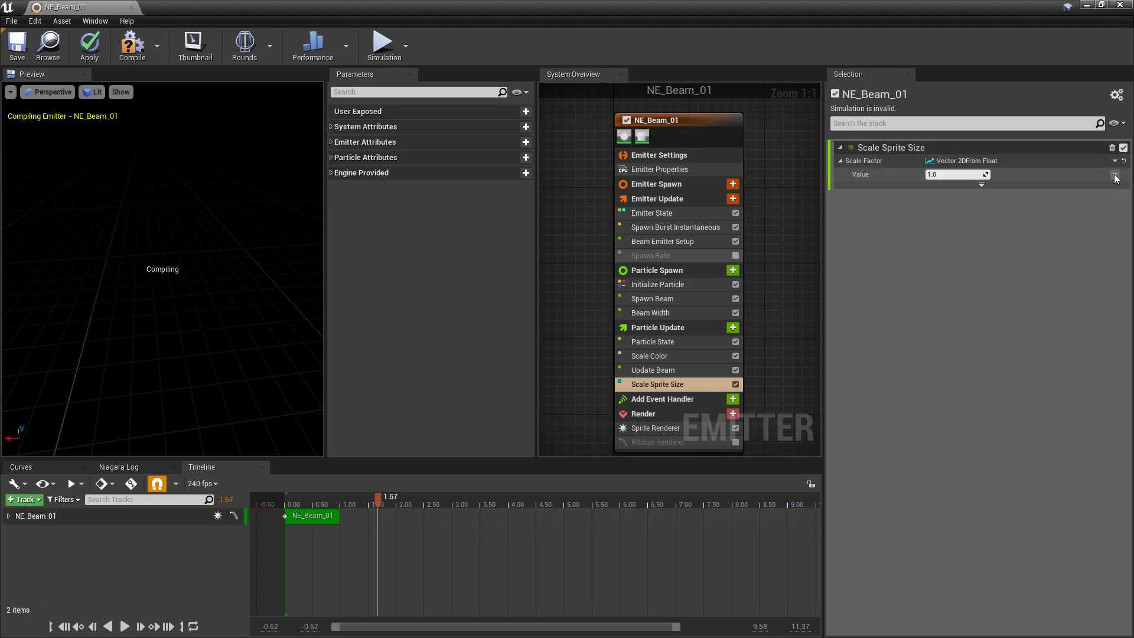
Drive the Scale Factor's Value with Float from Curve, using PARTICLES RibbonLinkOrder as the CurveIndex
click(1114, 175)
text(curve)
key(Return)
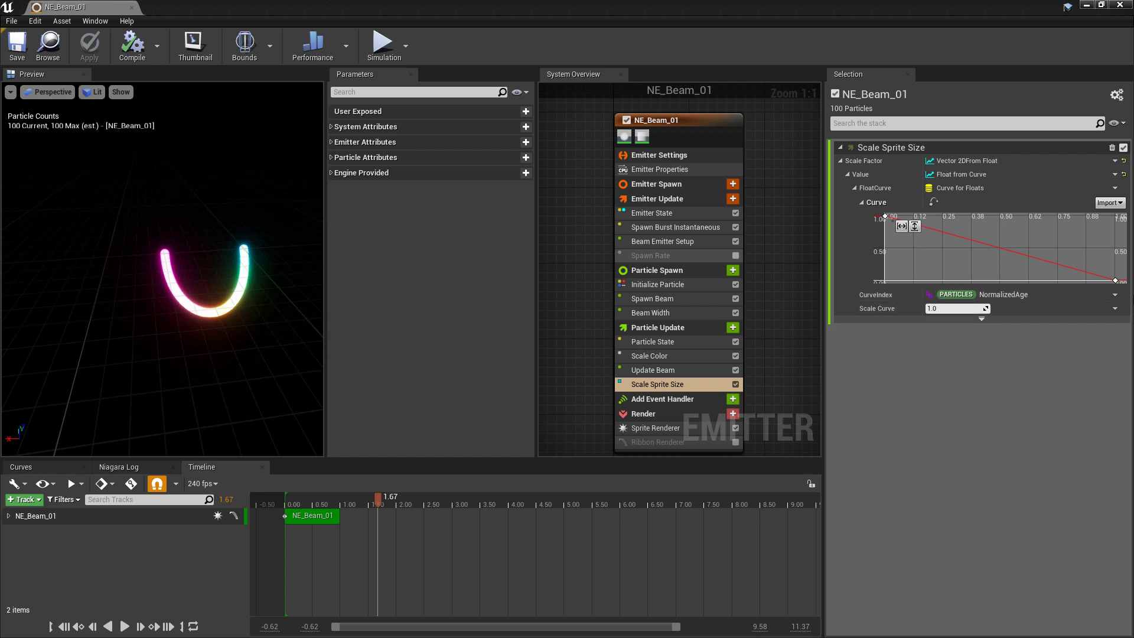
click(1113, 297)
text(ribb)
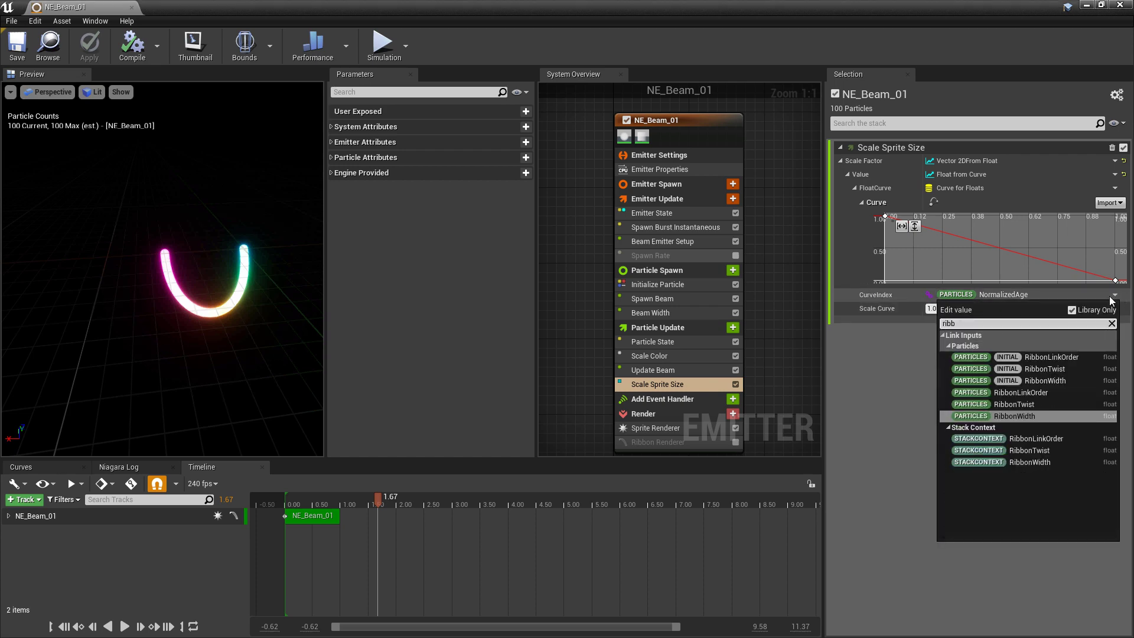
click(1037, 392)
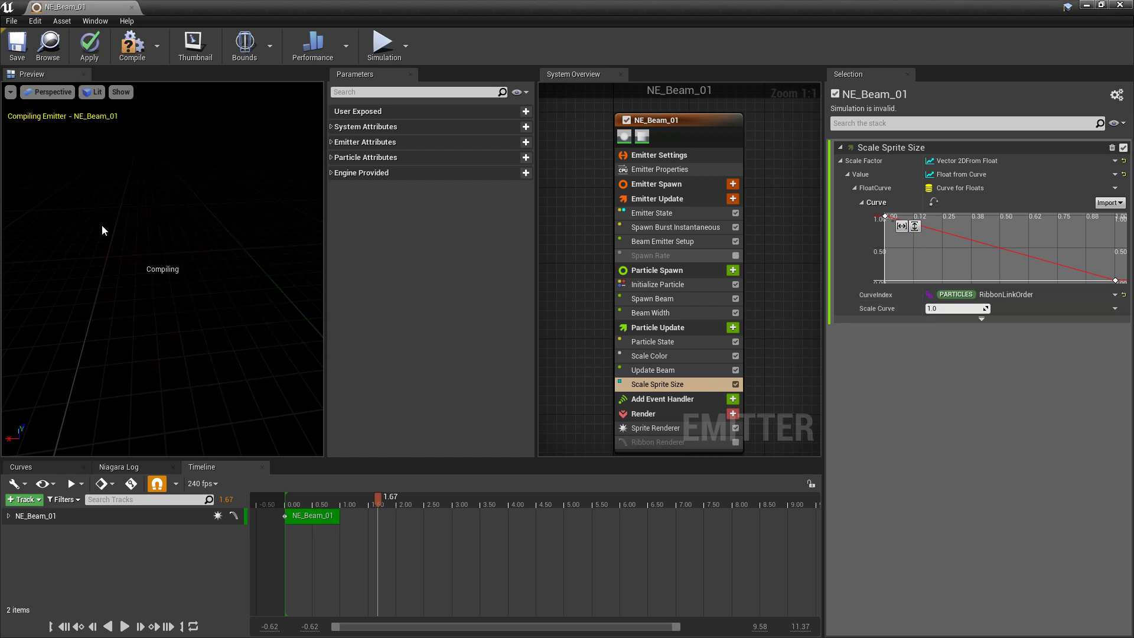
Enable the Ribbon Renderer alongside the Sprite Renderer, and replay the simulation from another angle, stopping at 4.87
drag(371, 503, 294, 510)
key(space)
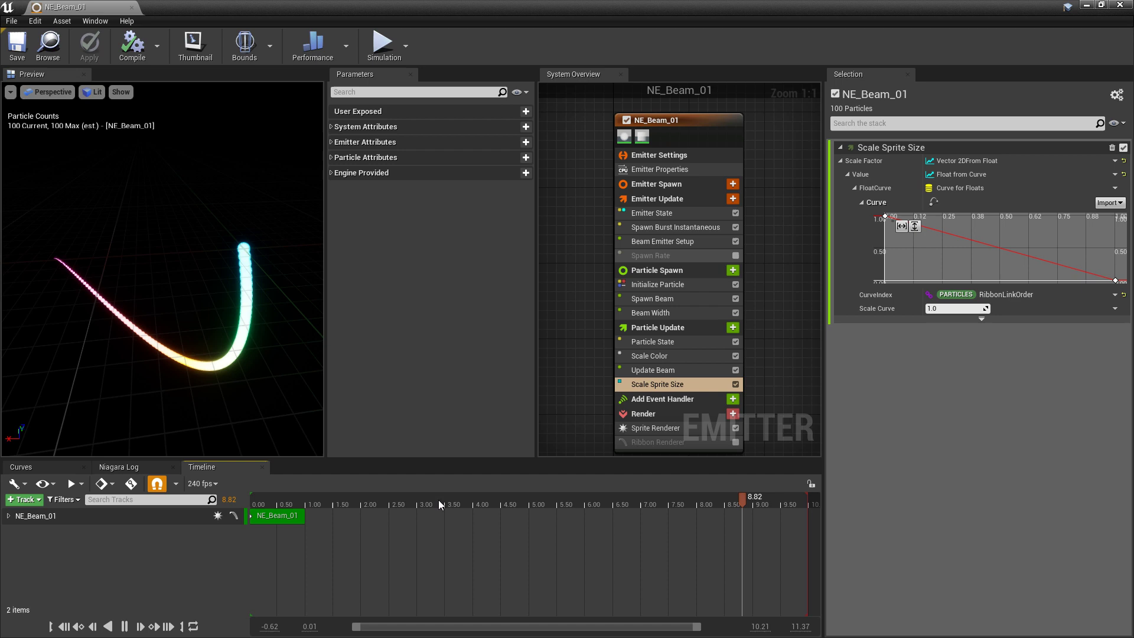
click(288, 504)
click(735, 441)
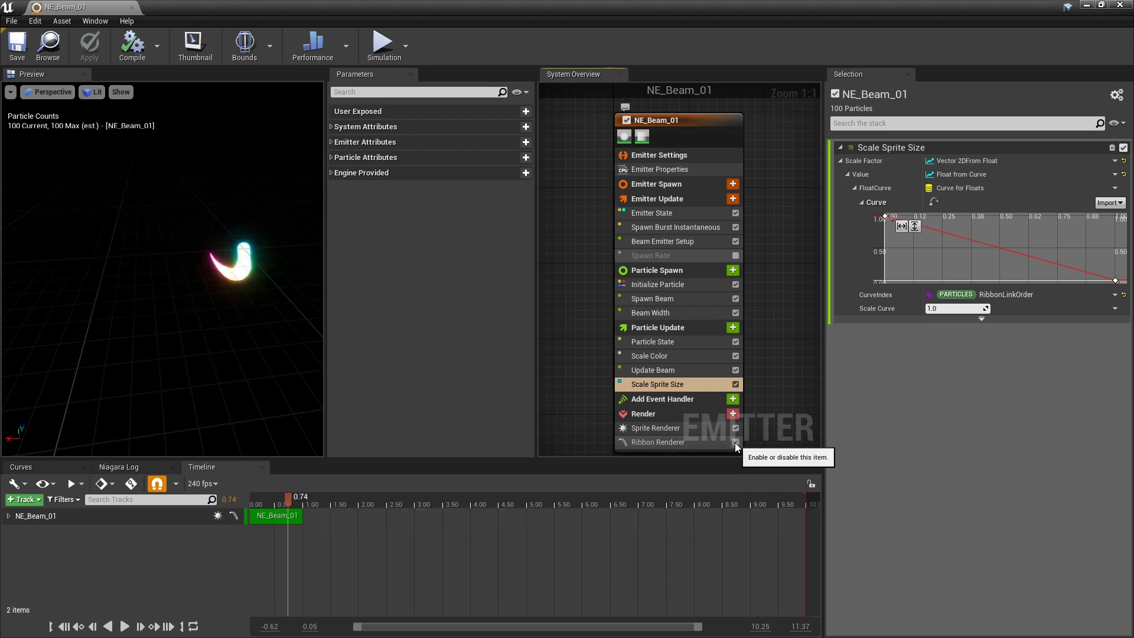
drag(288, 506, 265, 511)
key(space)
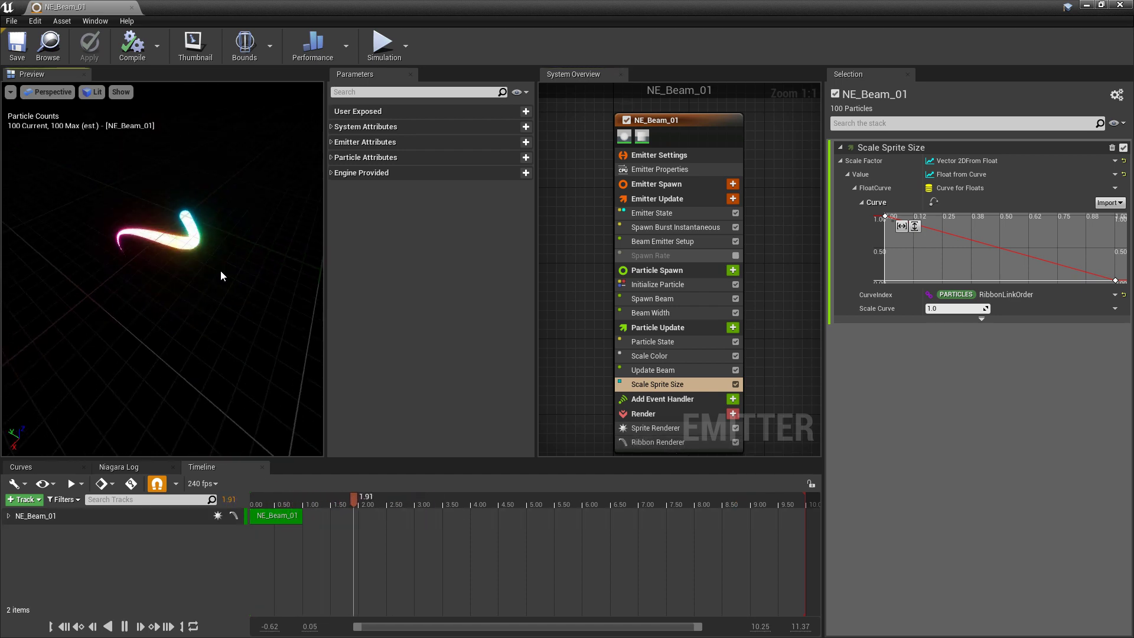
drag(190, 293, 101, 293)
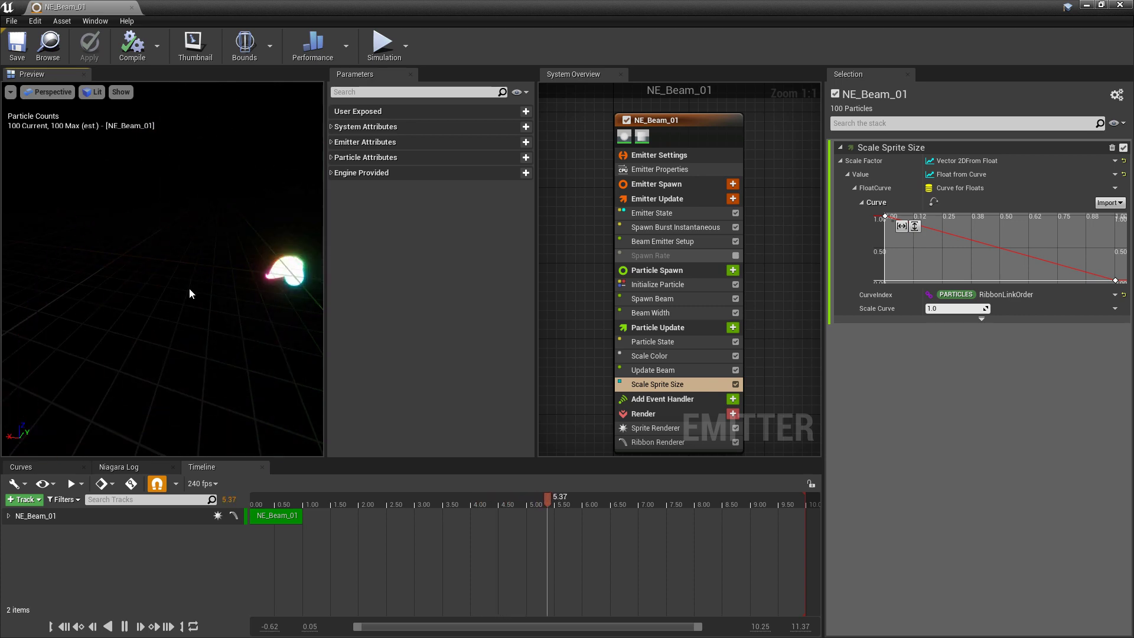
drag(547, 504, 518, 504)
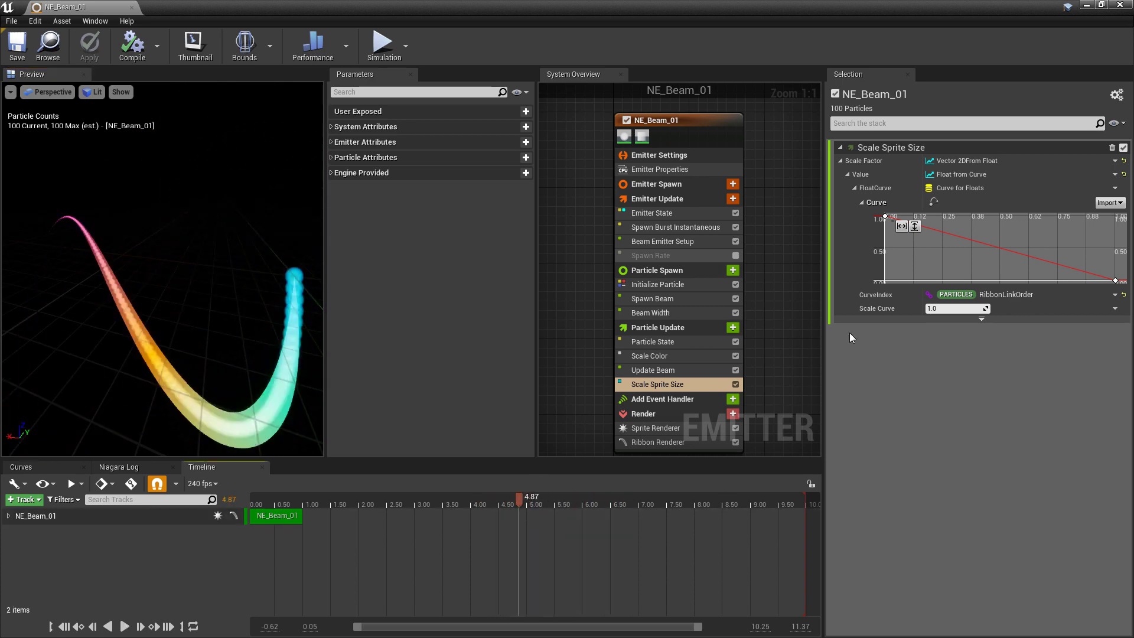
Reshape the Scale Sprite Size curve by adding an early key with value 1, setting the first key to 0 and smoothing all keys
shift+click(929, 228)
click(1024, 227)
text(1)
key(Return)
click(886, 216)
click(1022, 227)
text(0)
key(Return)
drag(876, 211, 1104, 290)
key(1)
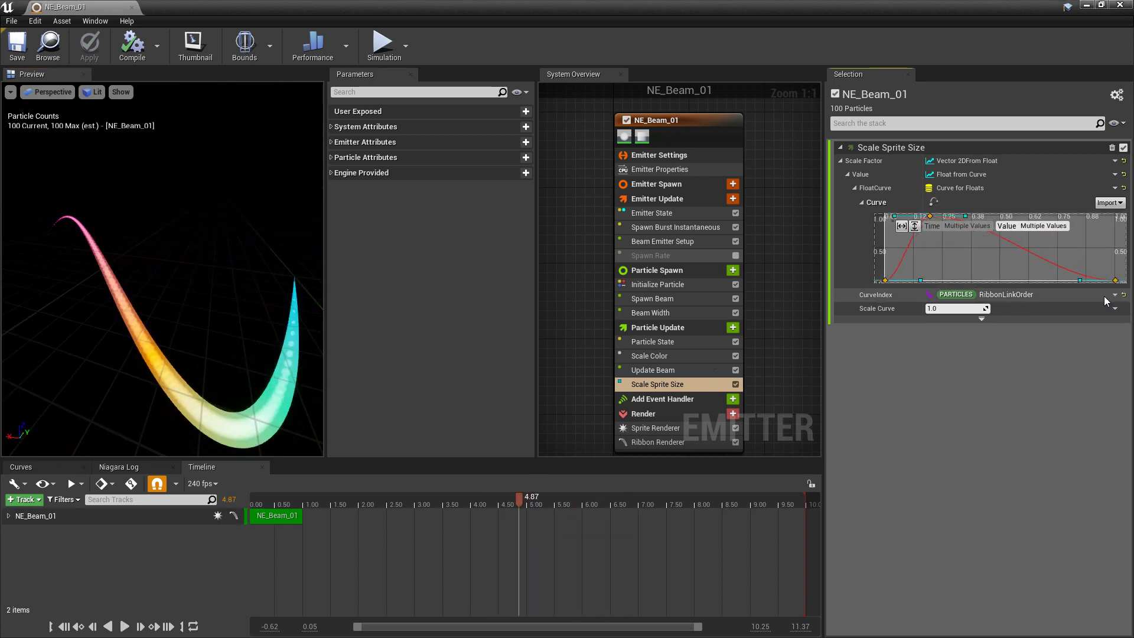
Replay the simulation and add a Curl Noise Force to Particle Update with Noise Strength about 360 and Noise Frequency about 69.3
click(274, 504)
key(space)
click(733, 328)
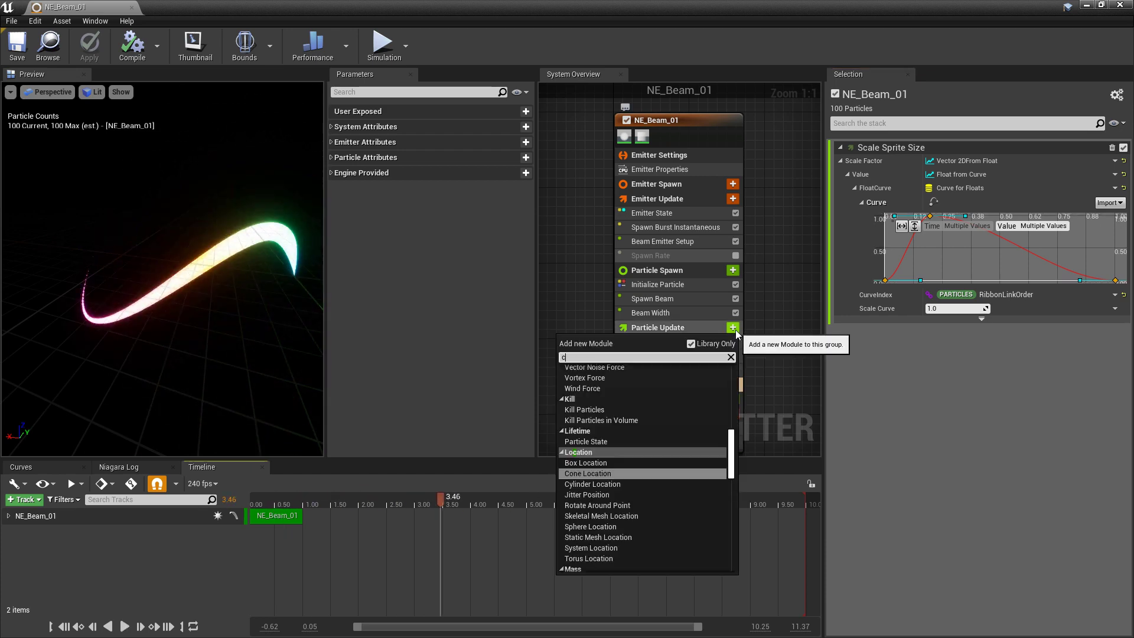
click(632, 468)
drag(951, 161, 981, 174)
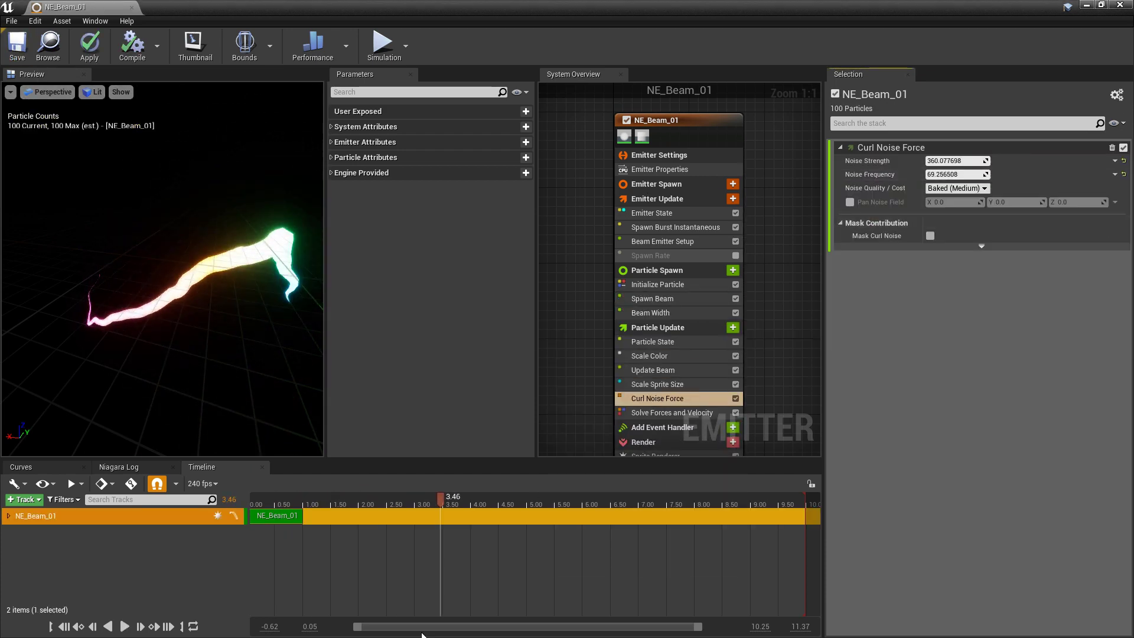